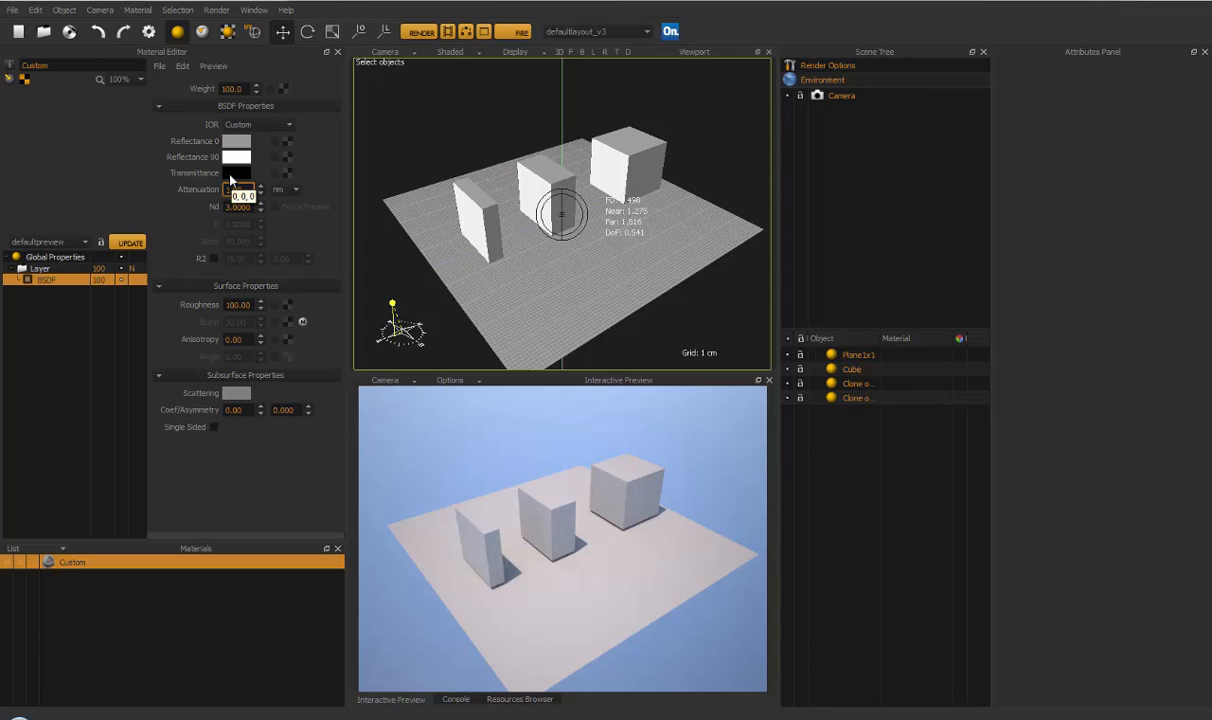
Create a new custom material in the materials list
{"action": "left_click", "coordinate": [240, 409]}
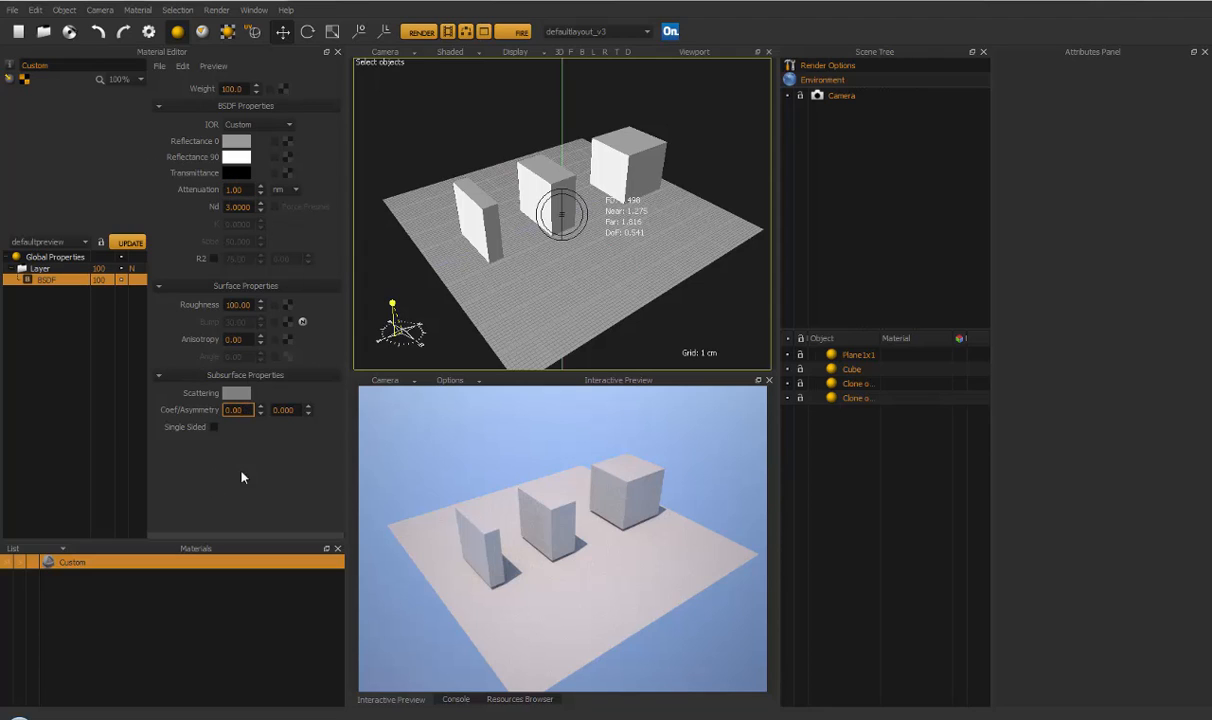
{"action": "right_click", "coordinate": [44, 597]}
{"action": "mouse_move", "coordinate": [97, 362]}
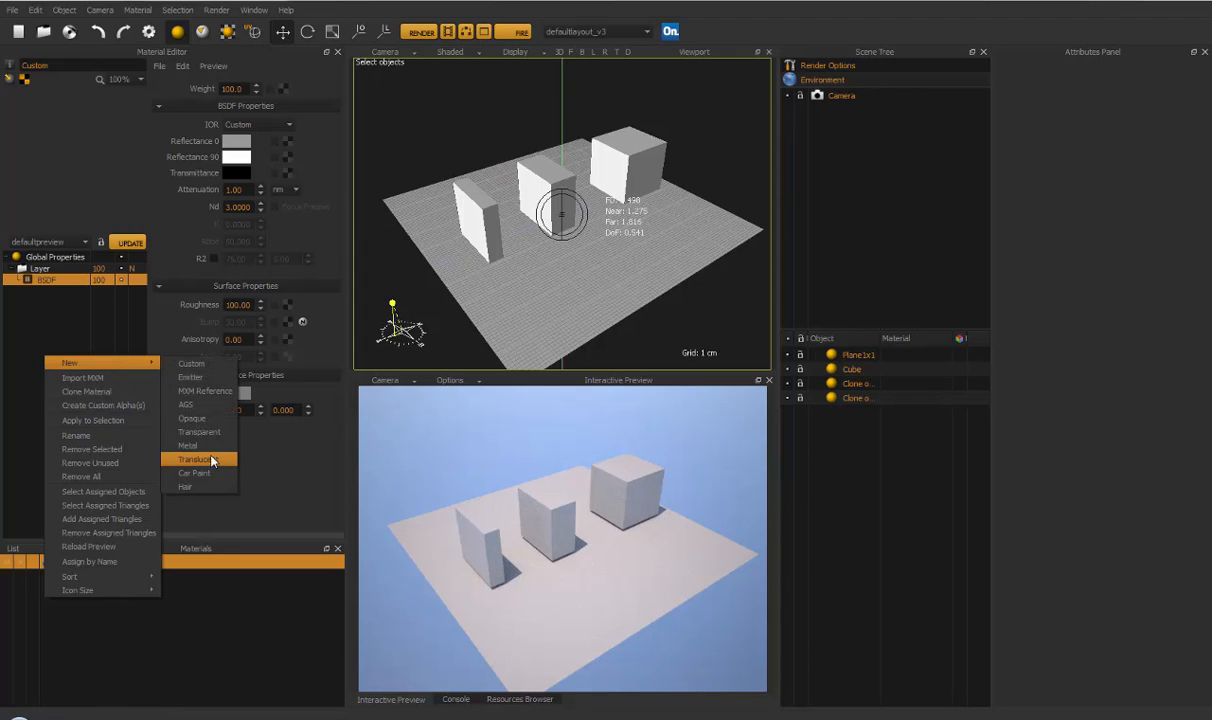
{"action": "left_click", "coordinate": [202, 364]}
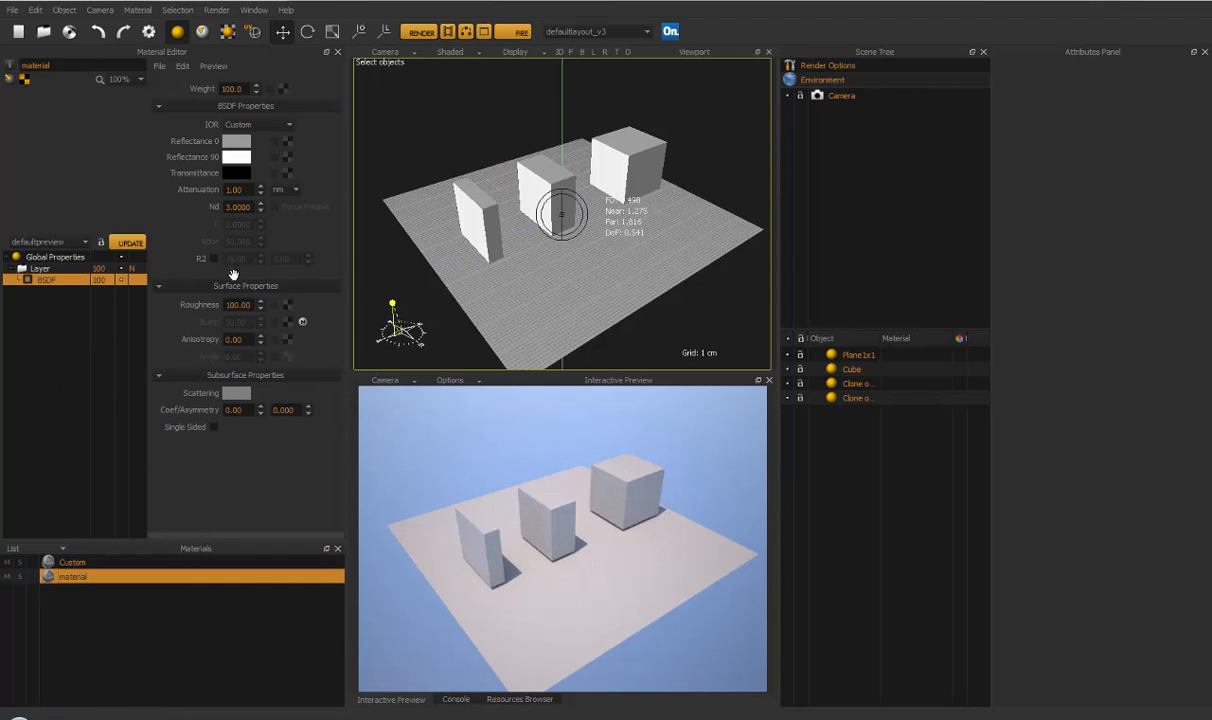
Set the new material's roughness to 0 and its Nd refraction index to 1.56
{"action": "left_click_drag", "start_coordinate": [251, 308], "coordinate": [191, 306]}
{"action": "type", "text": "0"}
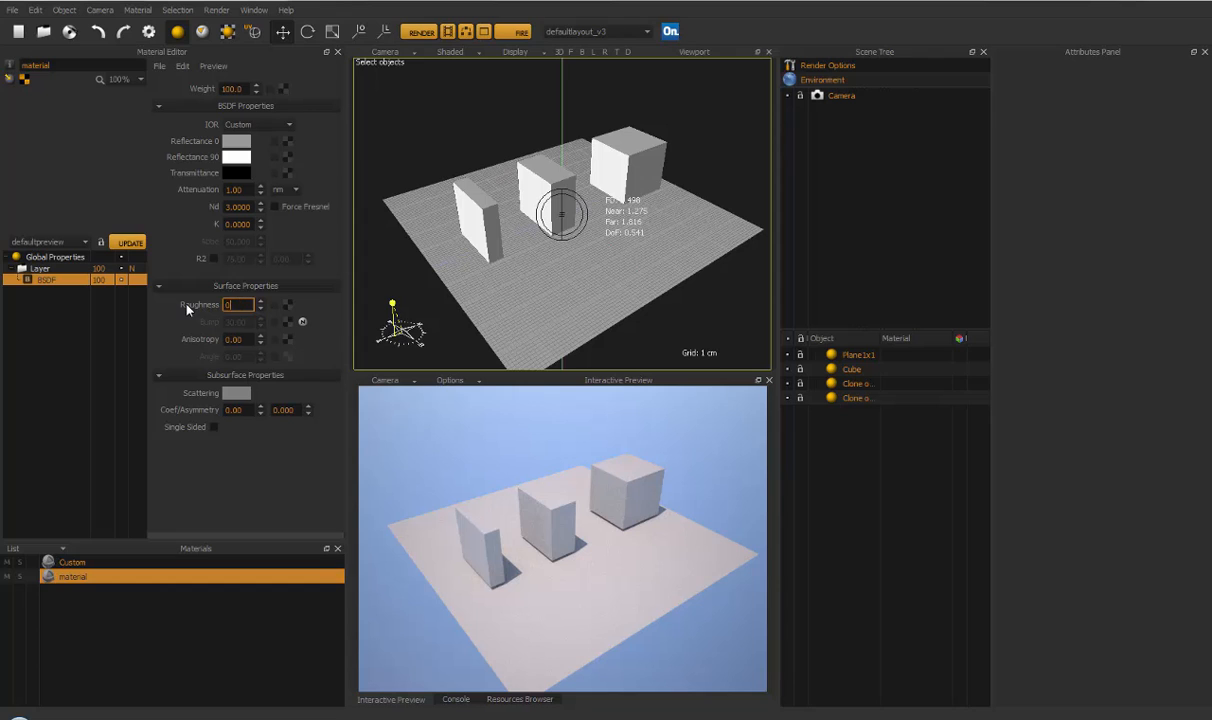
{"action": "key", "text": "Return"}
{"action": "left_click_drag", "start_coordinate": [253, 208], "coordinate": [161, 219]}
{"action": "type", "text": "1.56"}
Set the material's transmittance to a saturated red with HSV values 8, 232, 181
{"action": "left_click", "coordinate": [233, 173]}
{"action": "left_click_drag", "start_coordinate": [311, 202], "coordinate": [447, 132]}
{"action": "left_click", "coordinate": [400, 192]}
{"action": "left_click", "coordinate": [386, 235]}
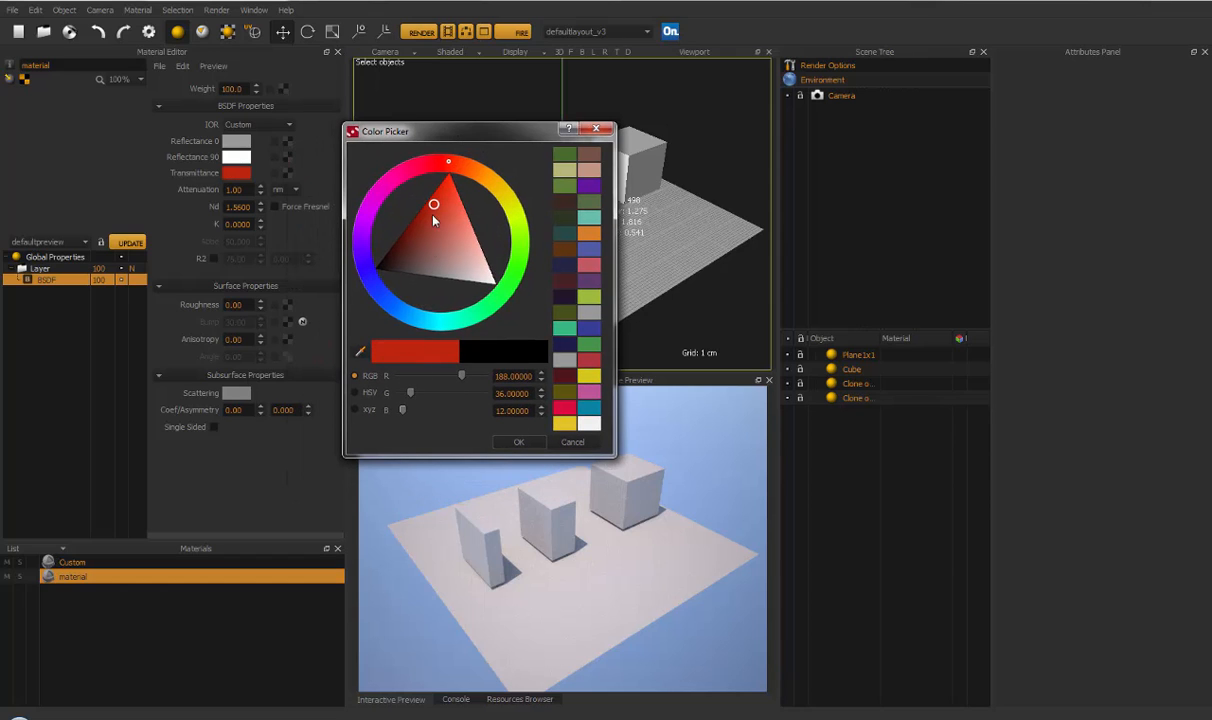
{"action": "left_click", "coordinate": [355, 392]}
{"action": "left_click_drag", "start_coordinate": [463, 415], "coordinate": [478, 397]}
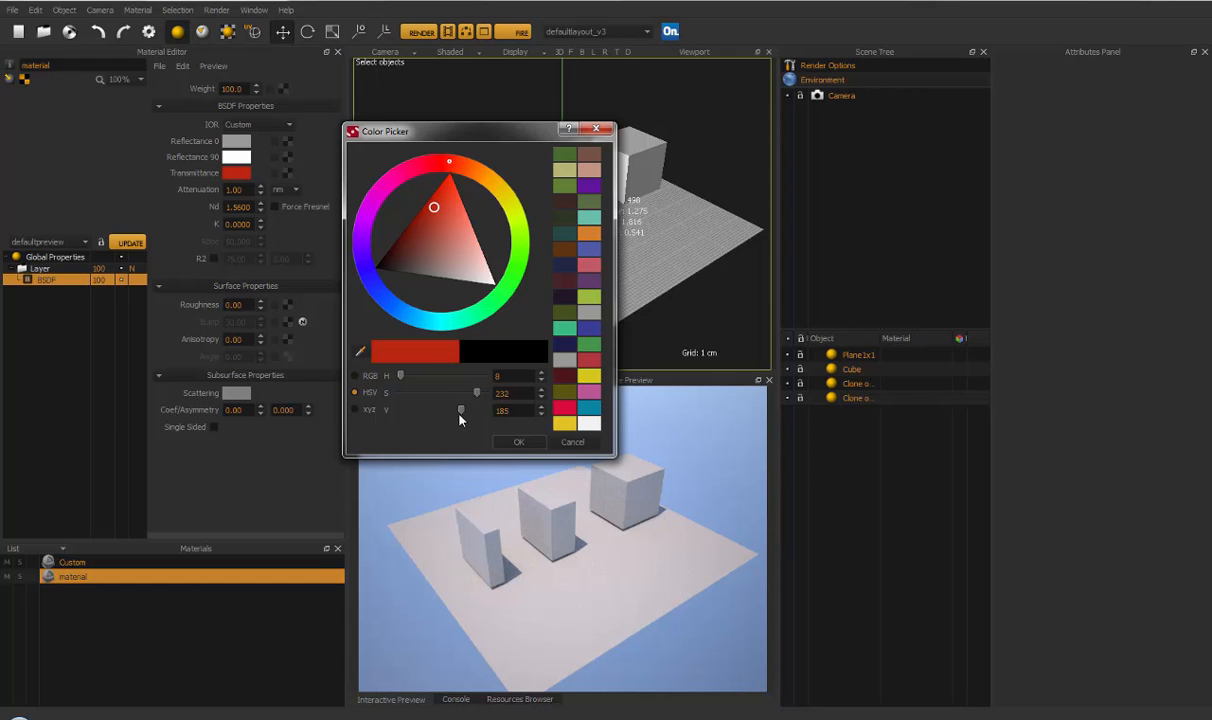
{"action": "left_click", "coordinate": [518, 441]}
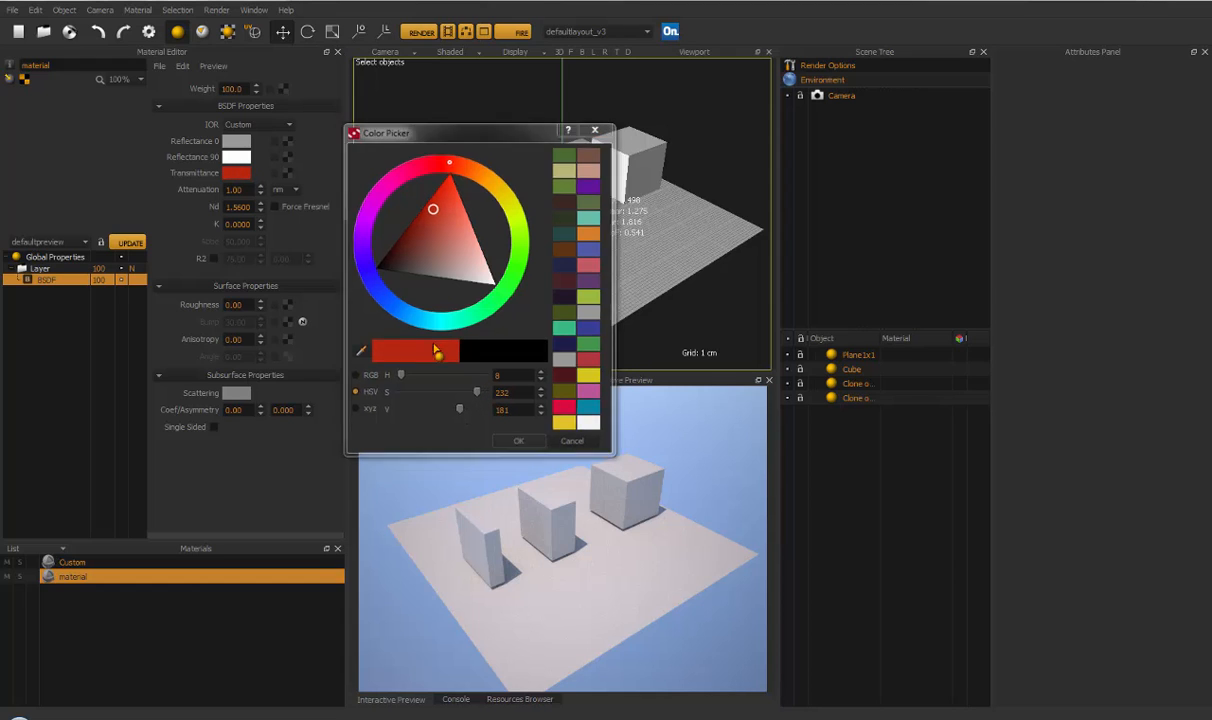
Set the material's attenuation distance to 2 cm and refresh its preview sphere
{"action": "left_click", "coordinate": [290, 190]}
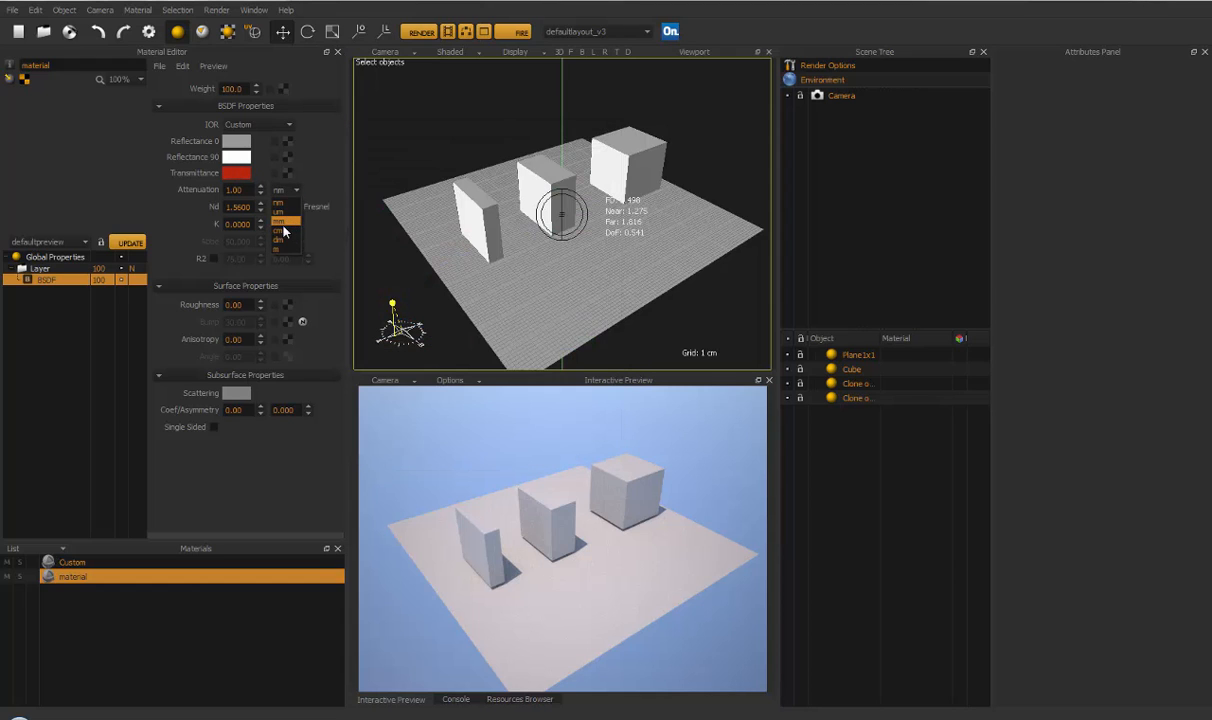
{"action": "left_click", "coordinate": [272, 221]}
{"action": "left_click", "coordinate": [238, 189]}
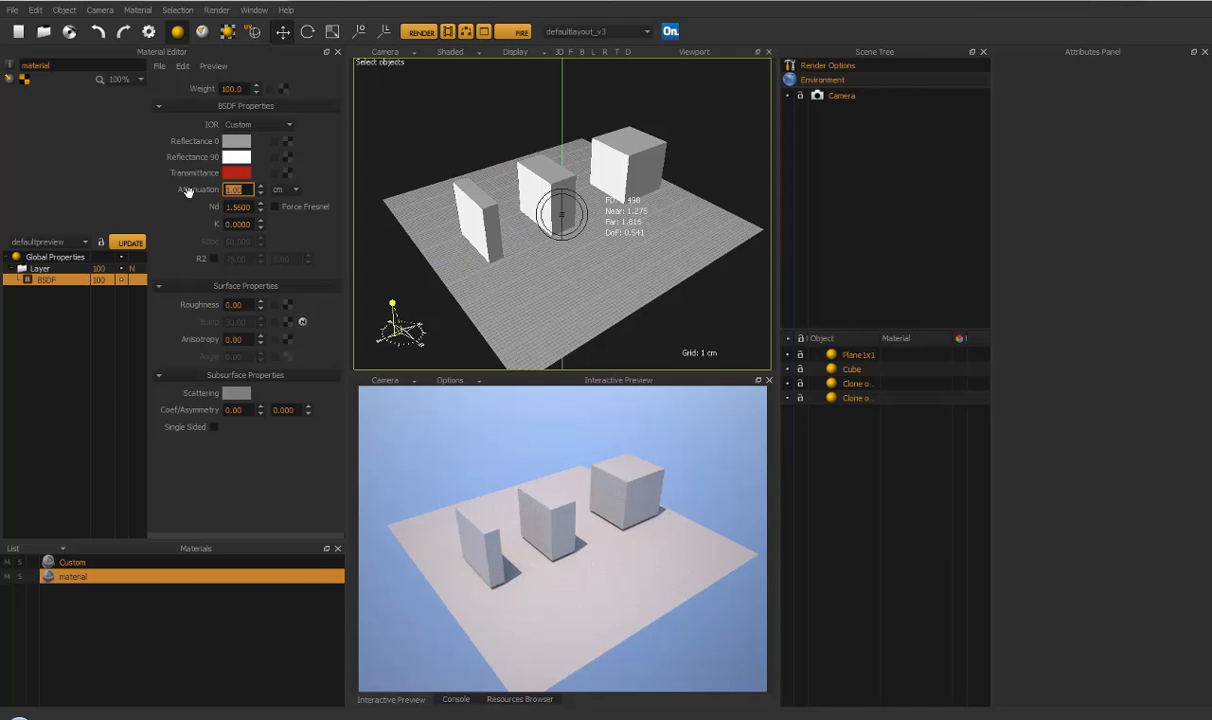
{"action": "type", "text": "2"}
{"action": "key", "text": "Return"}
{"action": "left_click", "coordinate": [131, 243]}
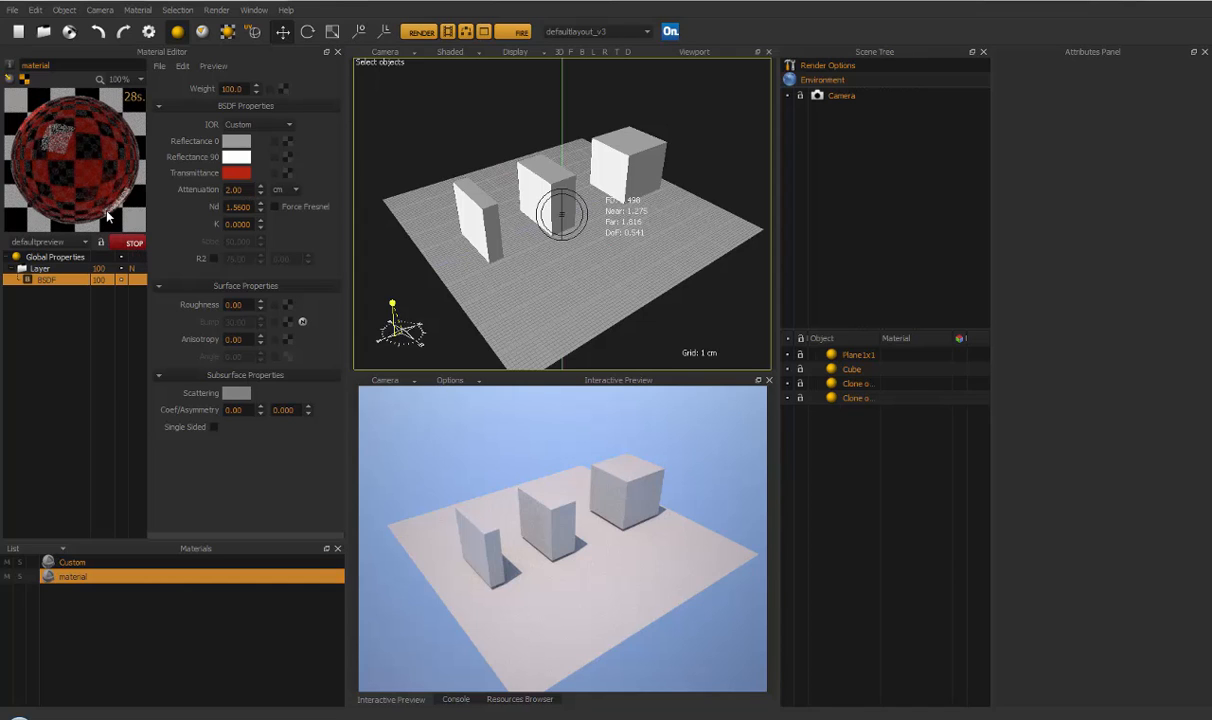
Assign the red material to the cube and its two clones and start the Fire interactive render
{"action": "left_click", "coordinate": [853, 369]}
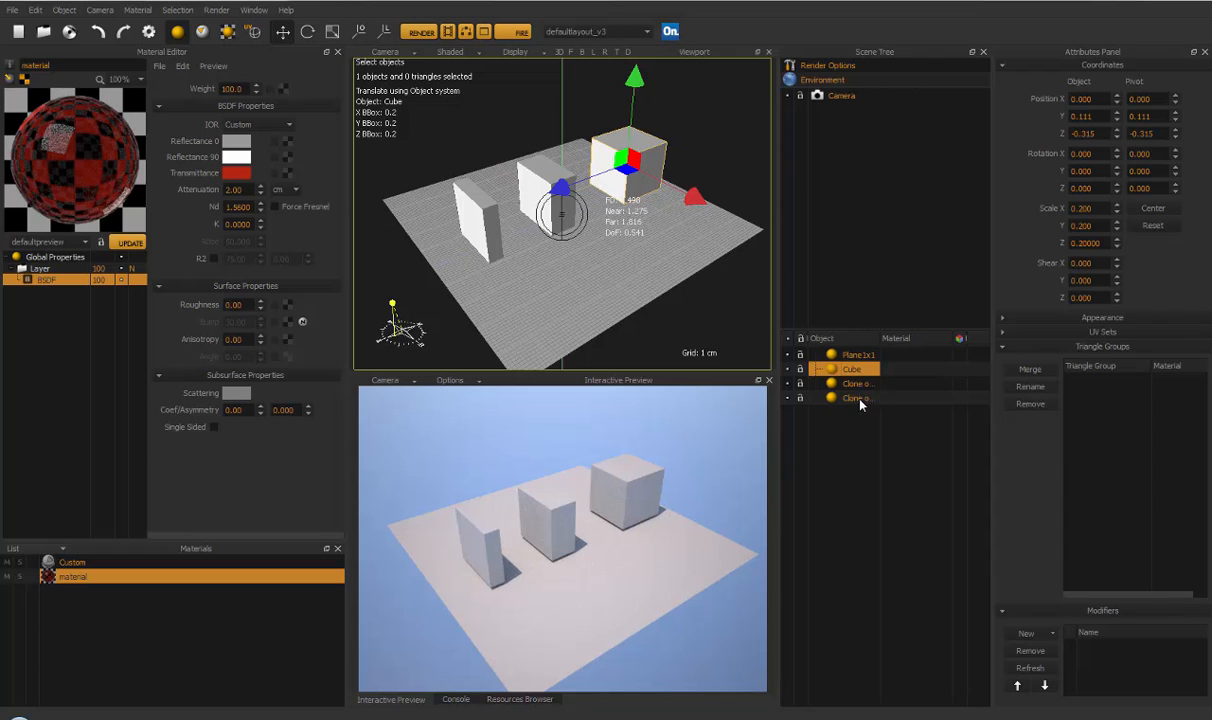
{"action": "left_click", "coordinate": [857, 398], "text": "shift"}
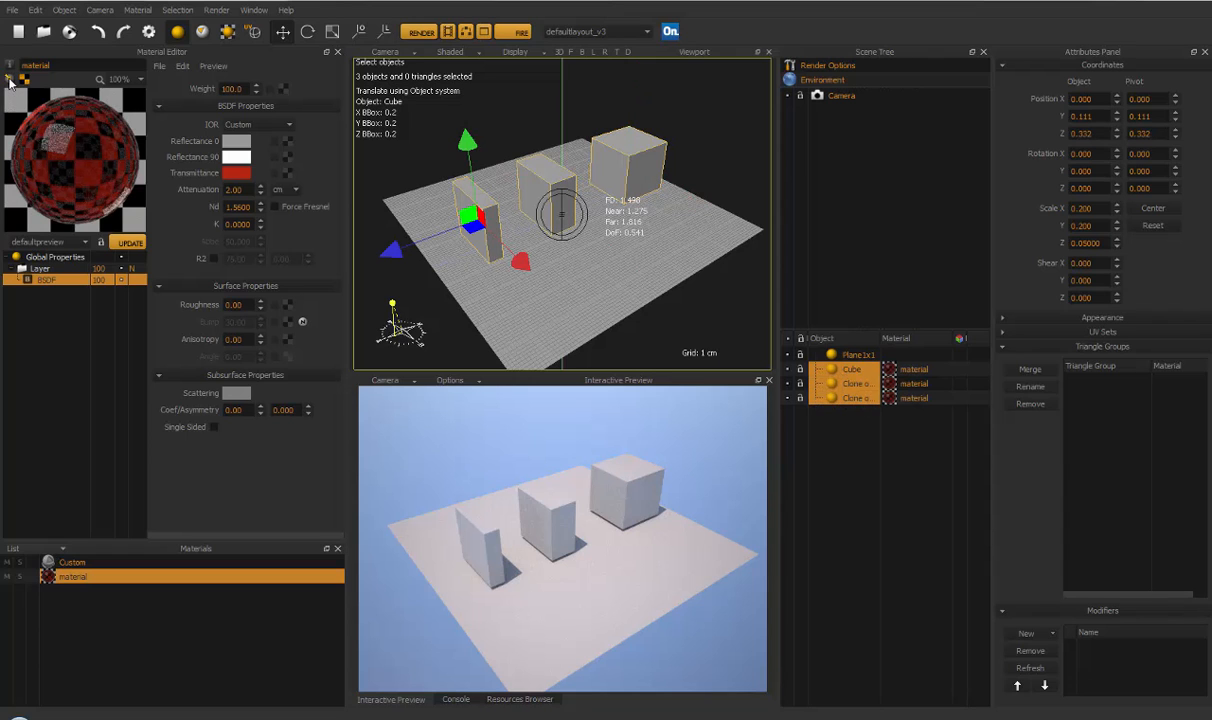
{"action": "left_click", "coordinate": [508, 35]}
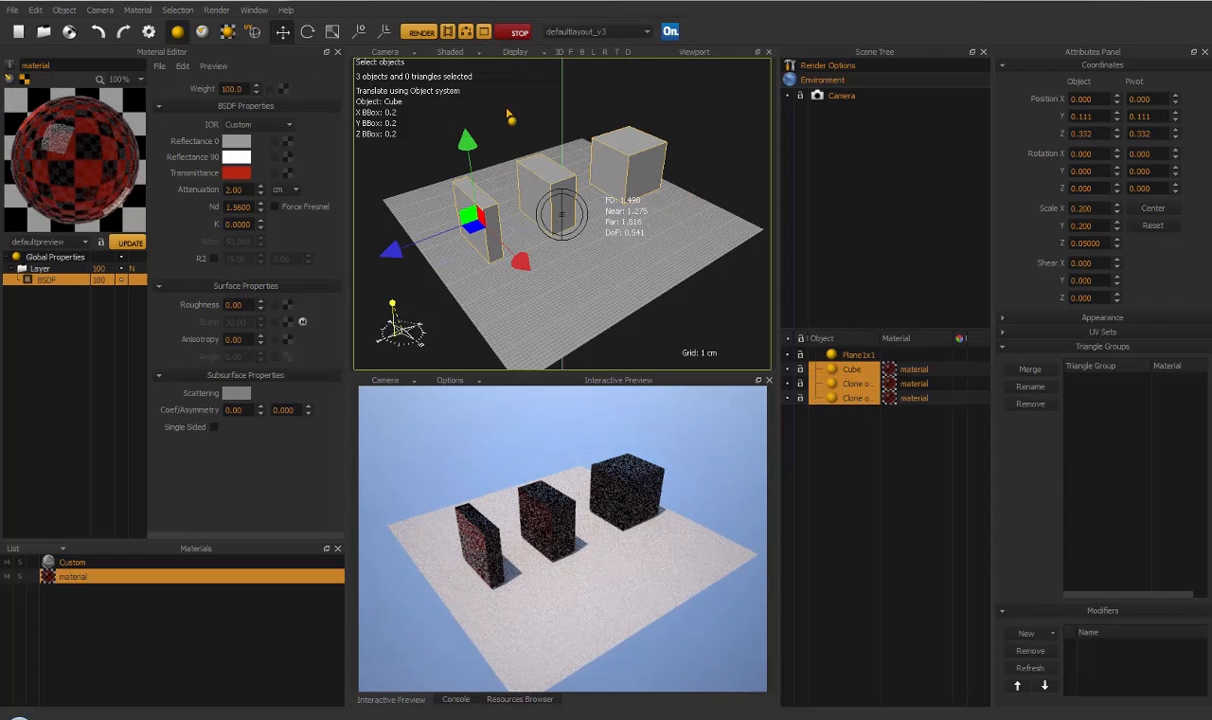
Try an attenuation distance of 10 cm on the red material and settle on 5 cm
{"action": "left_click", "coordinate": [238, 189]}
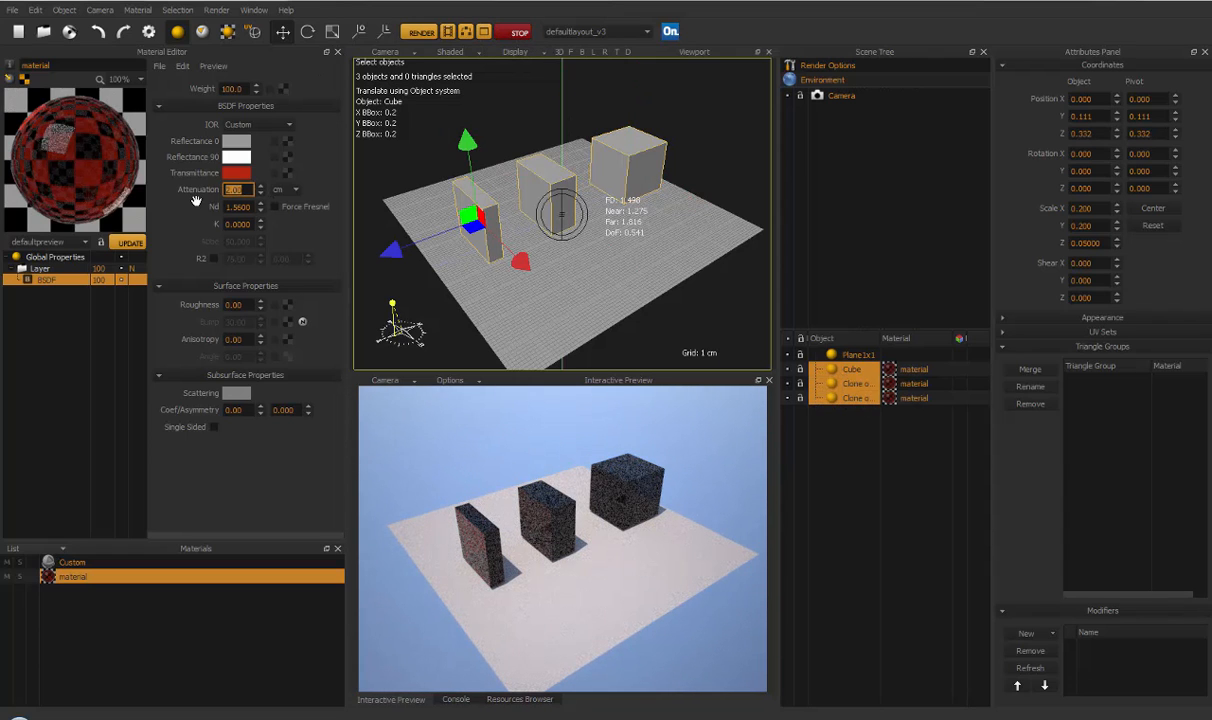
{"action": "type", "text": "10"}
{"action": "key", "text": "Return"}
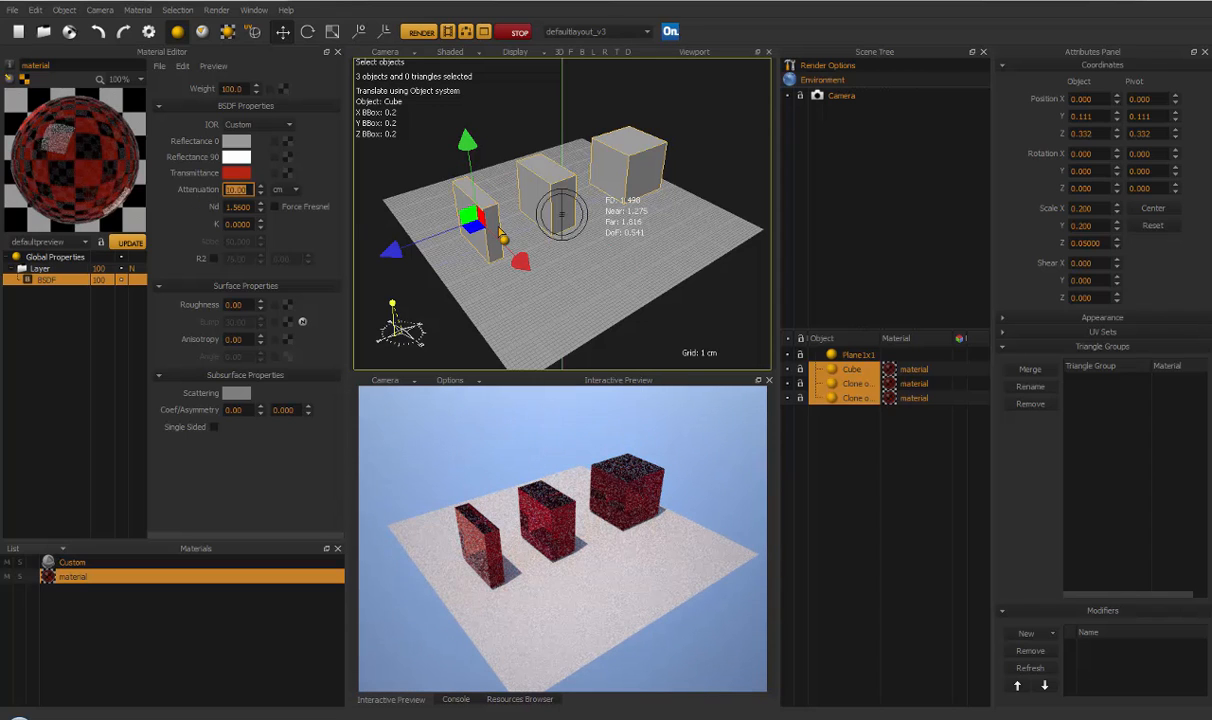
{"action": "type", "text": "5"}
{"action": "key", "text": "Return"}
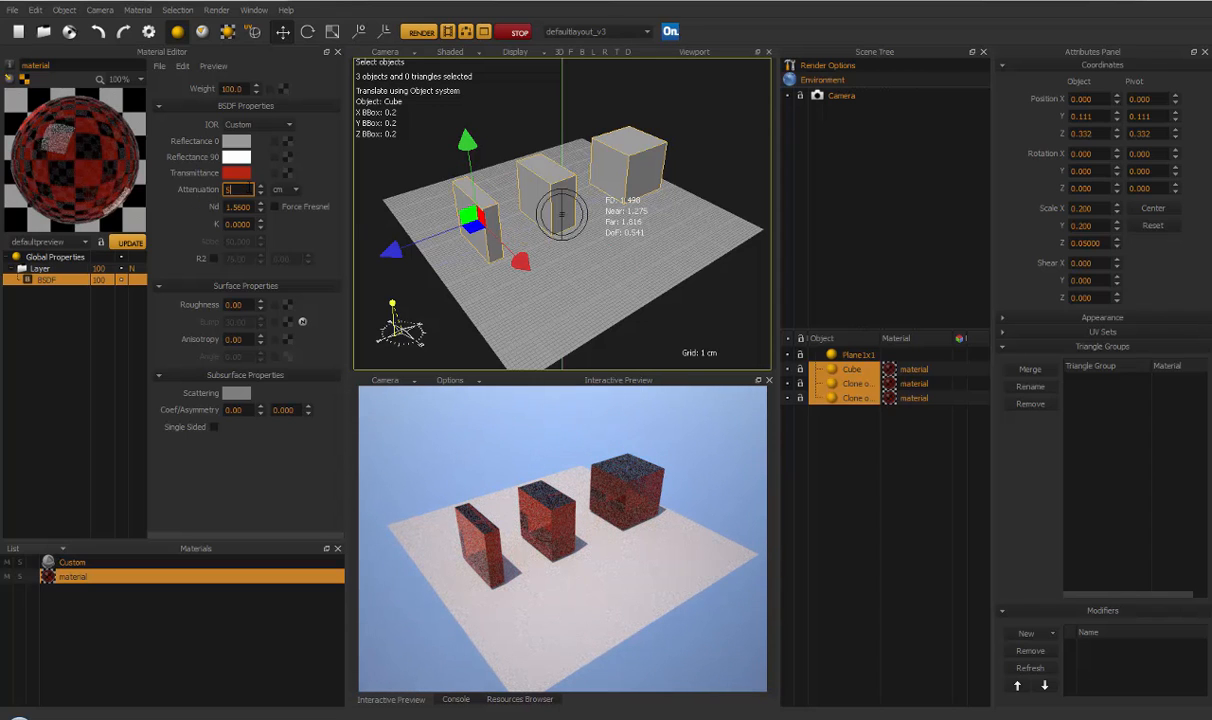
Examine the thin and medium blocks up close to compare how their thickness affects the red transmittance
{"action": "left_click", "coordinate": [492, 222]}
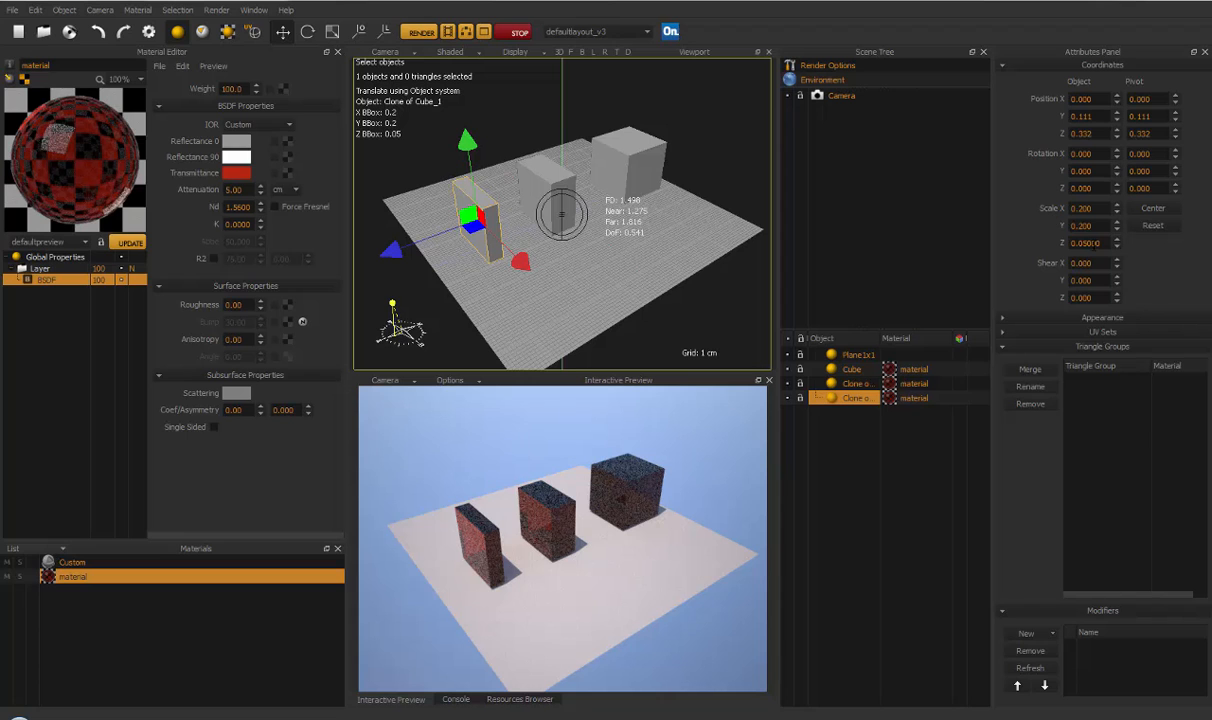
{"action": "left_click", "coordinate": [545, 177]}
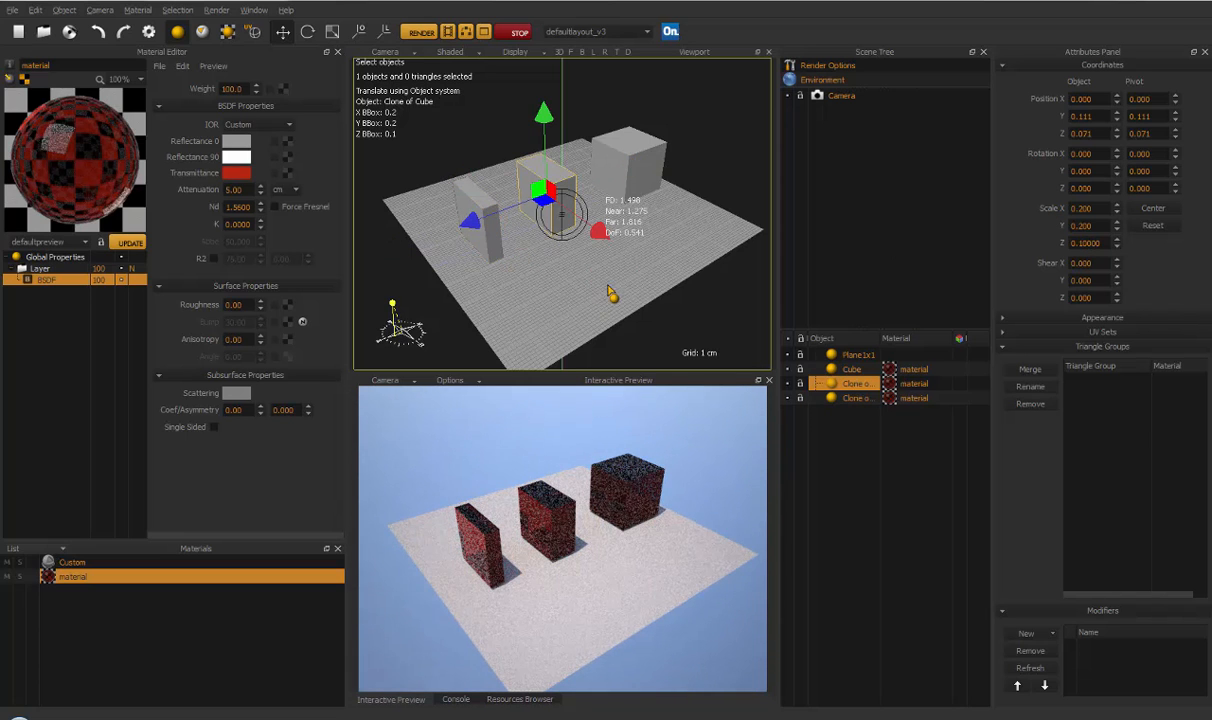
{"action": "left_click_drag", "start_coordinate": [608, 287], "coordinate": [620, 284], "text": "alt"}
{"action": "right_click_drag", "start_coordinate": [619, 279], "coordinate": [634, 238], "text": "alt"}
{"action": "middle_click_drag", "start_coordinate": [634, 238], "coordinate": [638, 250], "text": "alt"}
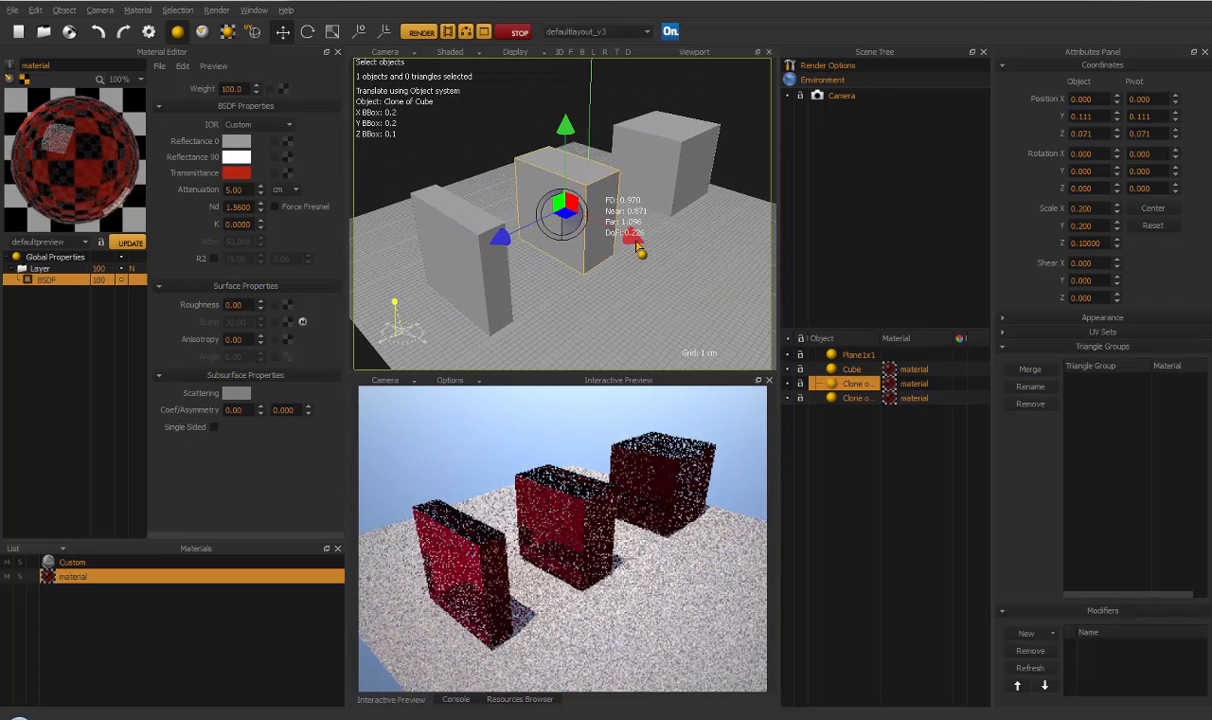
{"action": "left_click_drag", "start_coordinate": [638, 250], "coordinate": [541, 312], "text": "alt"}
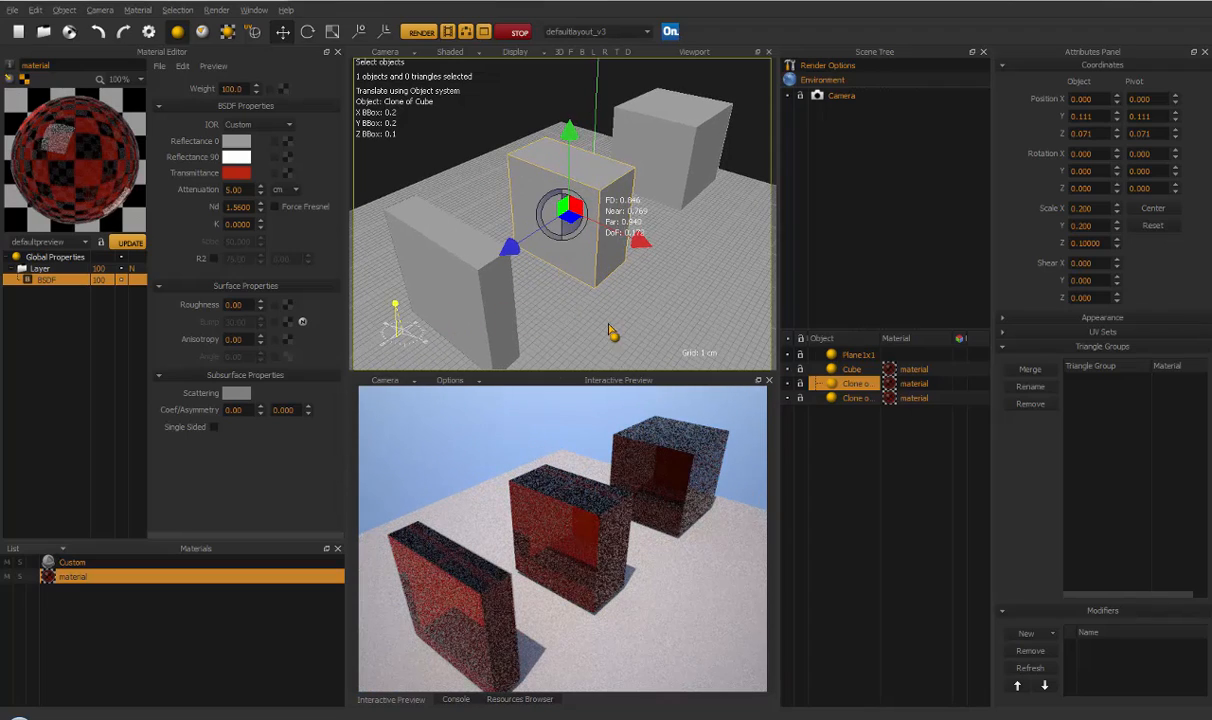
{"action": "left_click_drag", "start_coordinate": [584, 318], "coordinate": [600, 328], "text": "alt"}
{"action": "middle_click_drag", "start_coordinate": [598, 323], "coordinate": [608, 296], "text": "alt"}
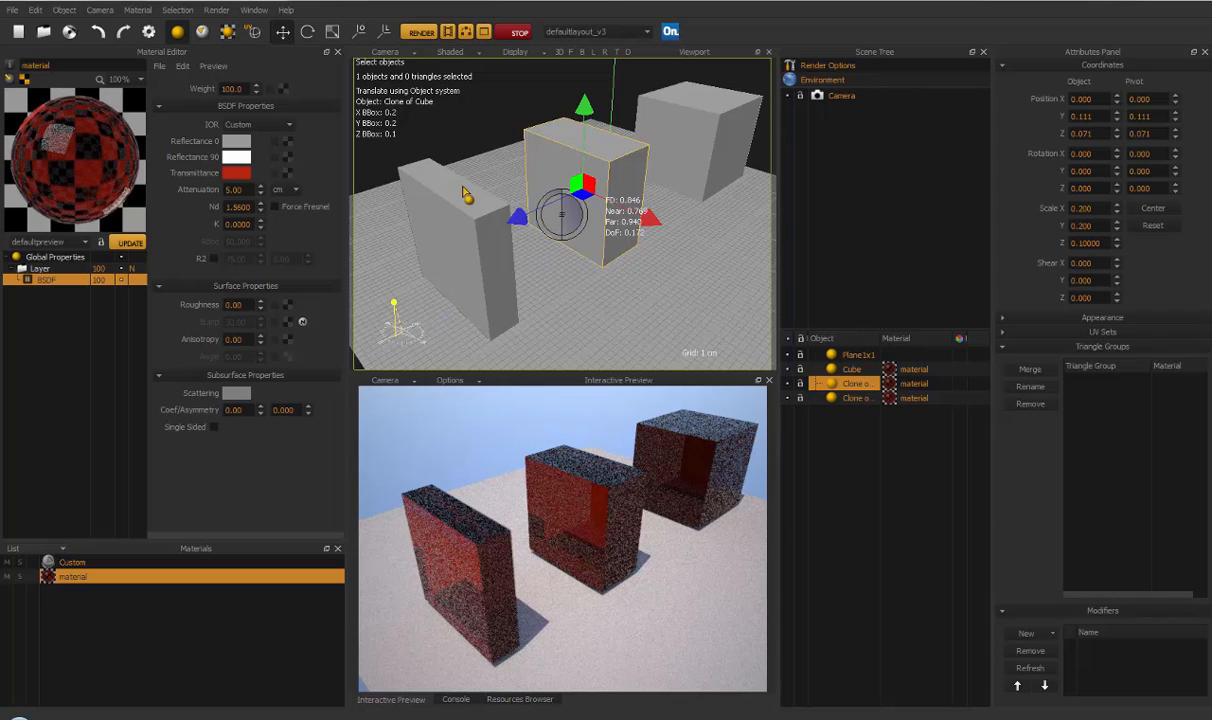
{"action": "left_click", "coordinate": [455, 196]}
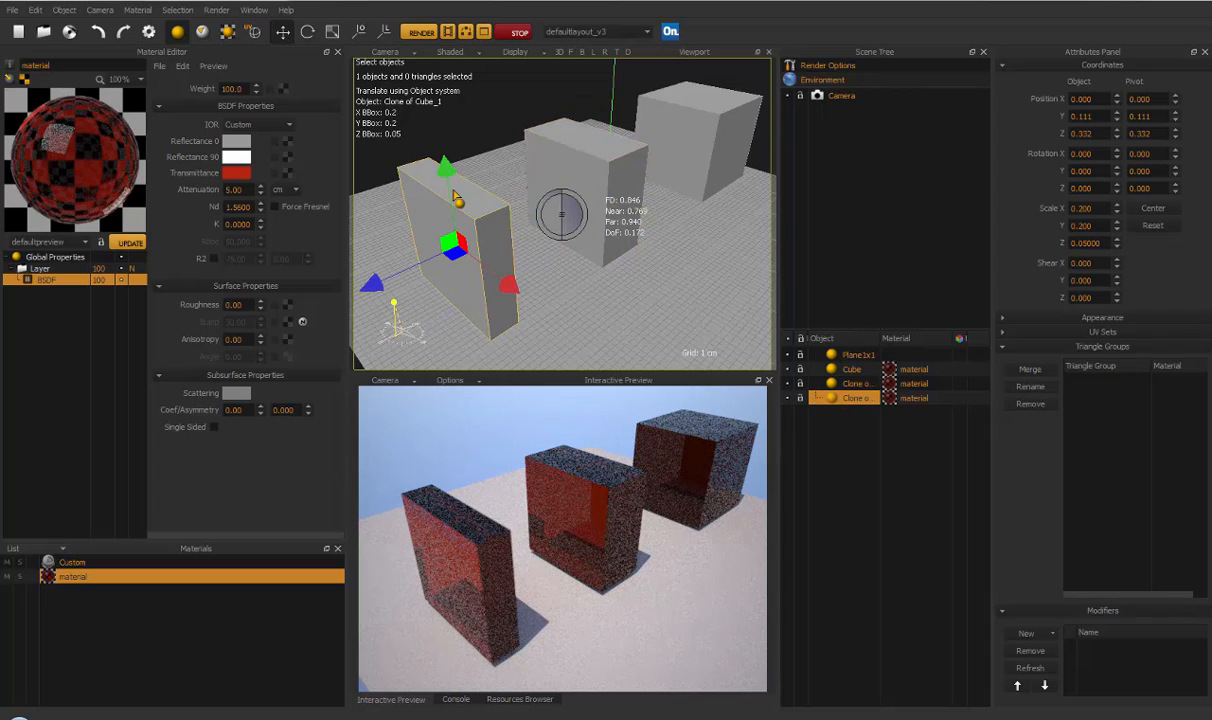
{"action": "left_click", "coordinate": [246, 190]}
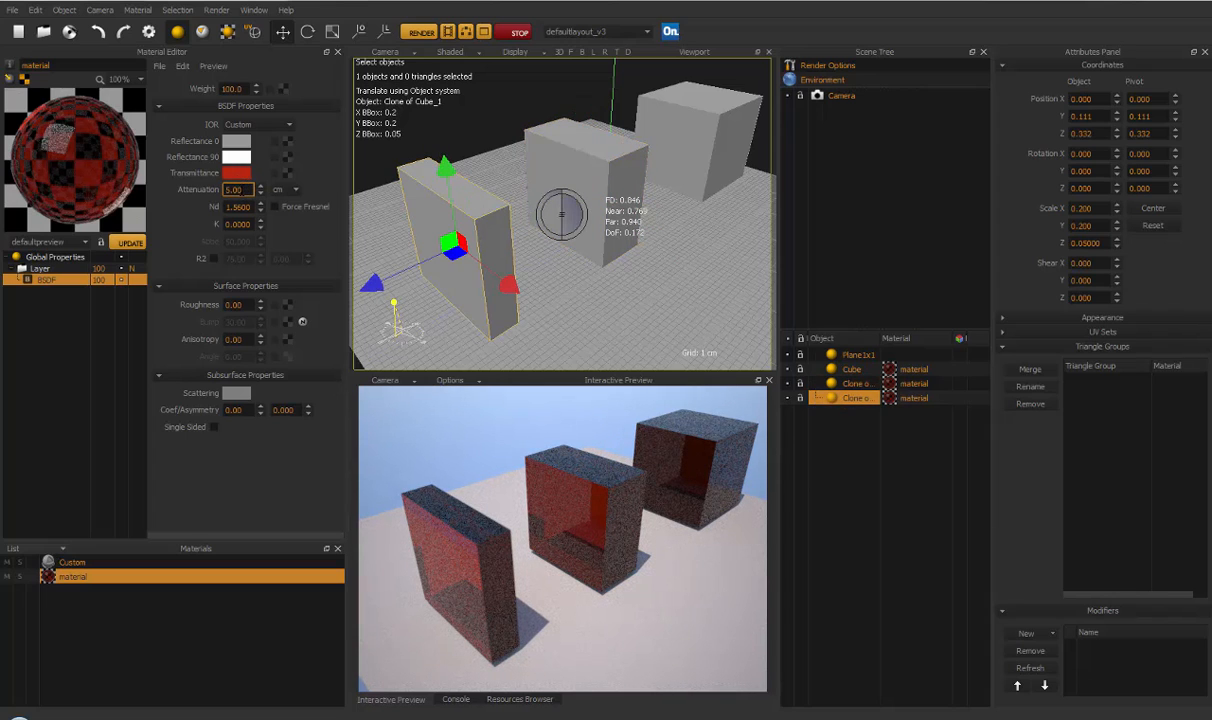
{"action": "left_click", "coordinate": [236, 174]}
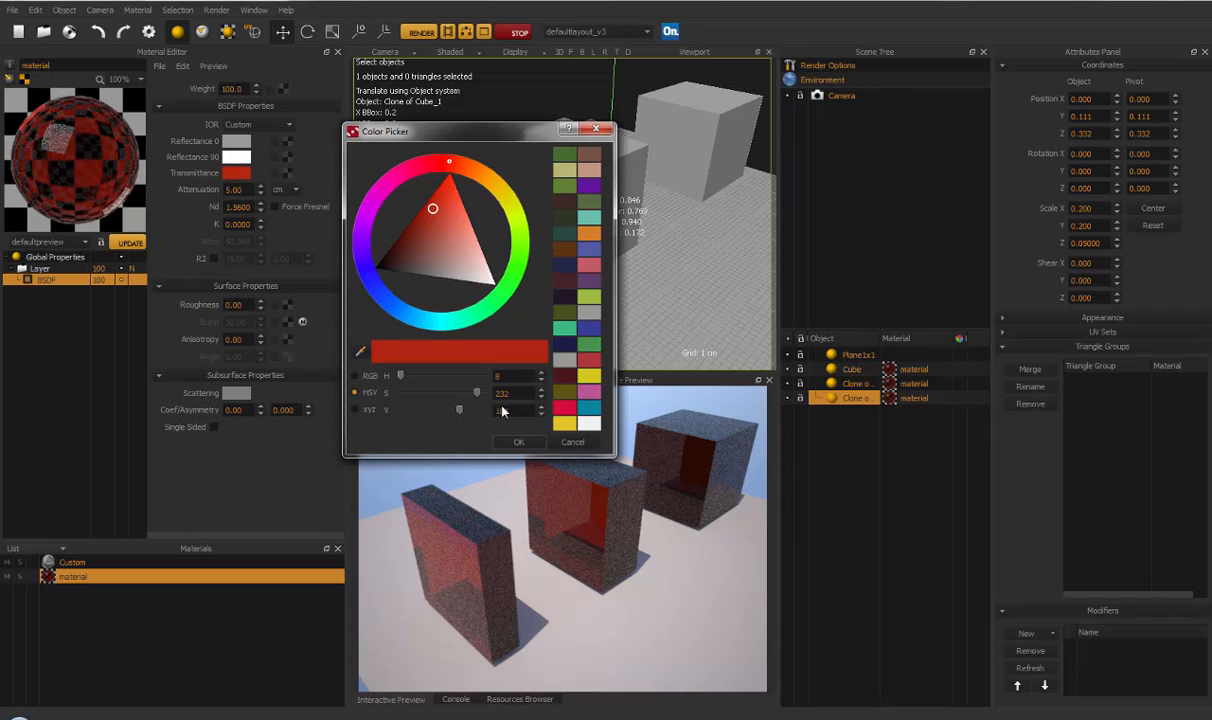
{"action": "left_click", "coordinate": [573, 443]}
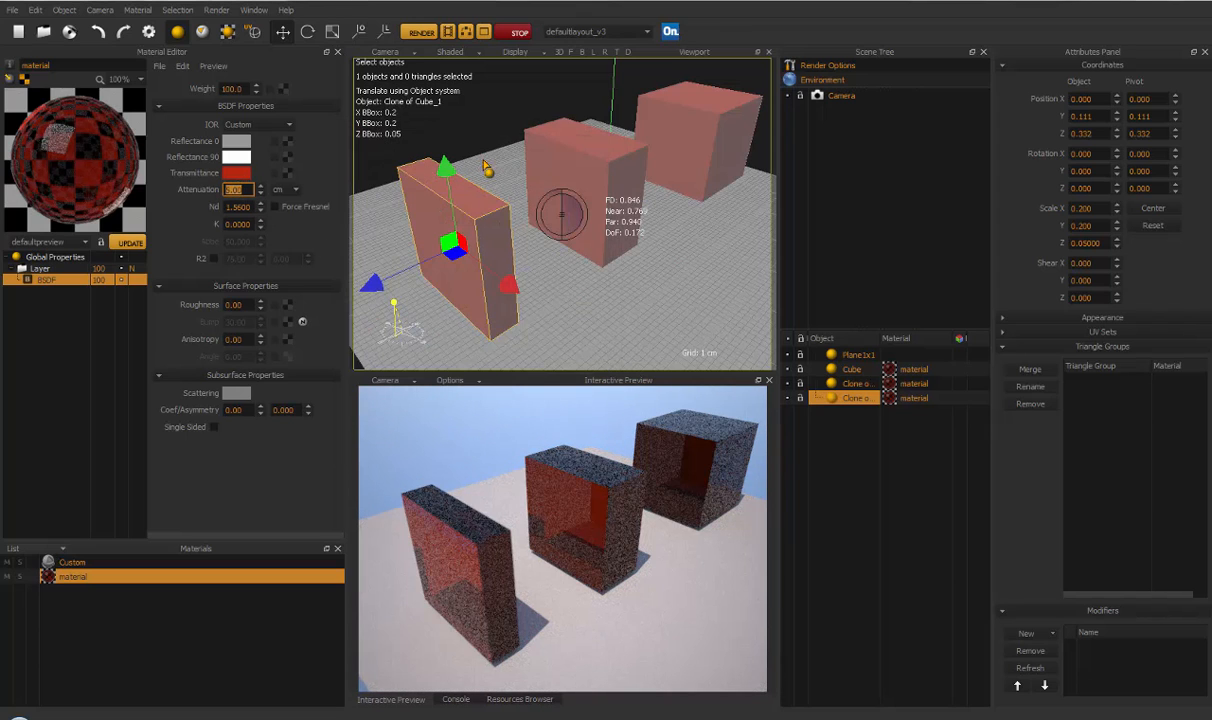
Darken the transmittance color to a V value of 13, keeping the color picker clear of the render
{"action": "left_click", "coordinate": [234, 177]}
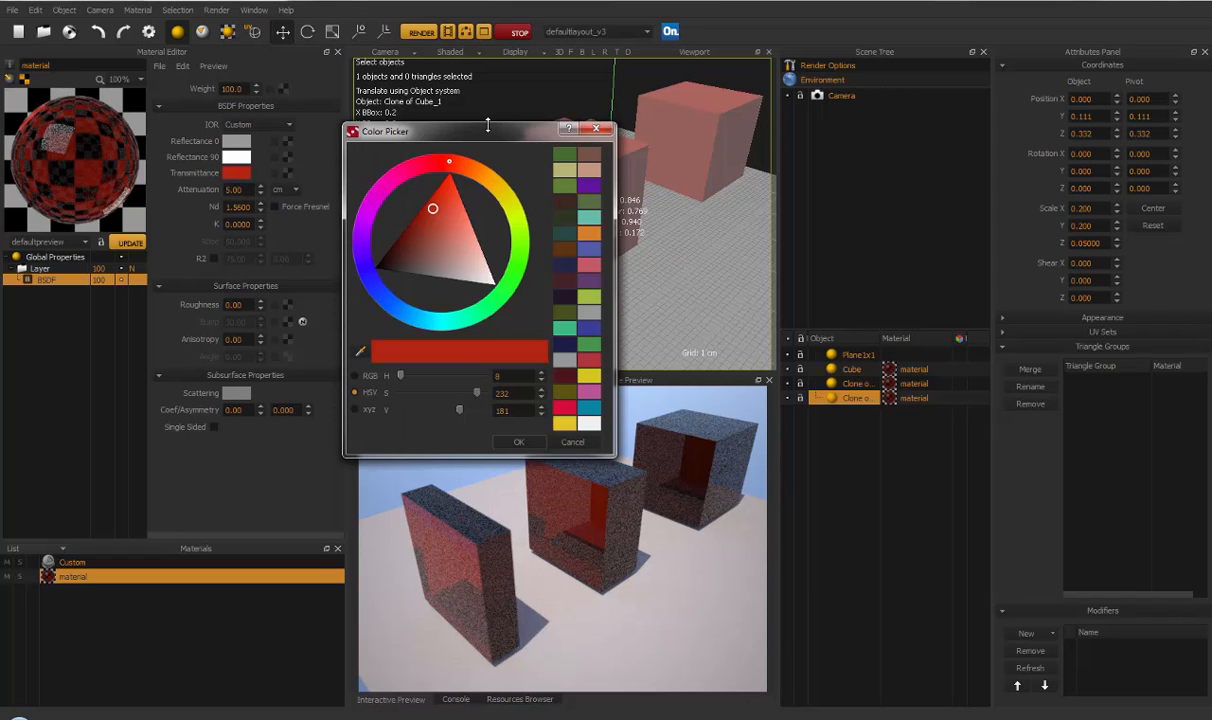
{"action": "left_click_drag", "start_coordinate": [473, 139], "coordinate": [192, 270]}
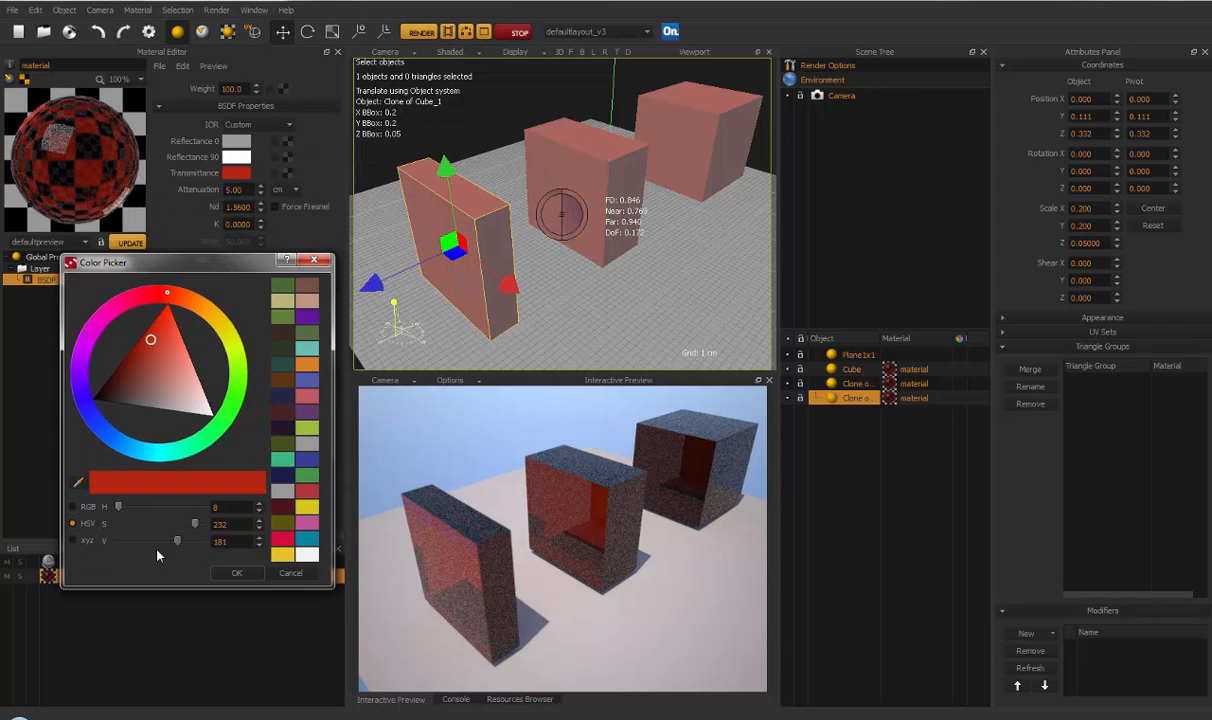
{"action": "left_click_drag", "start_coordinate": [180, 547], "coordinate": [120, 548]}
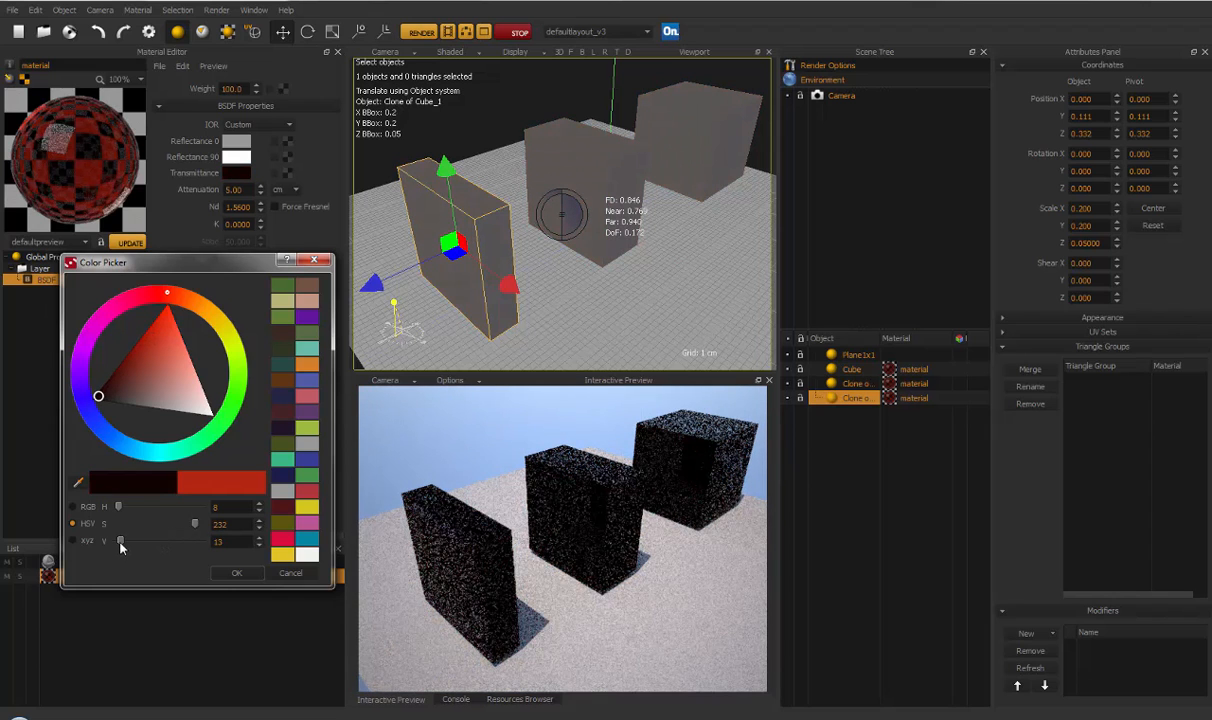
{"action": "left_click_drag", "start_coordinate": [207, 262], "coordinate": [207, 288]}
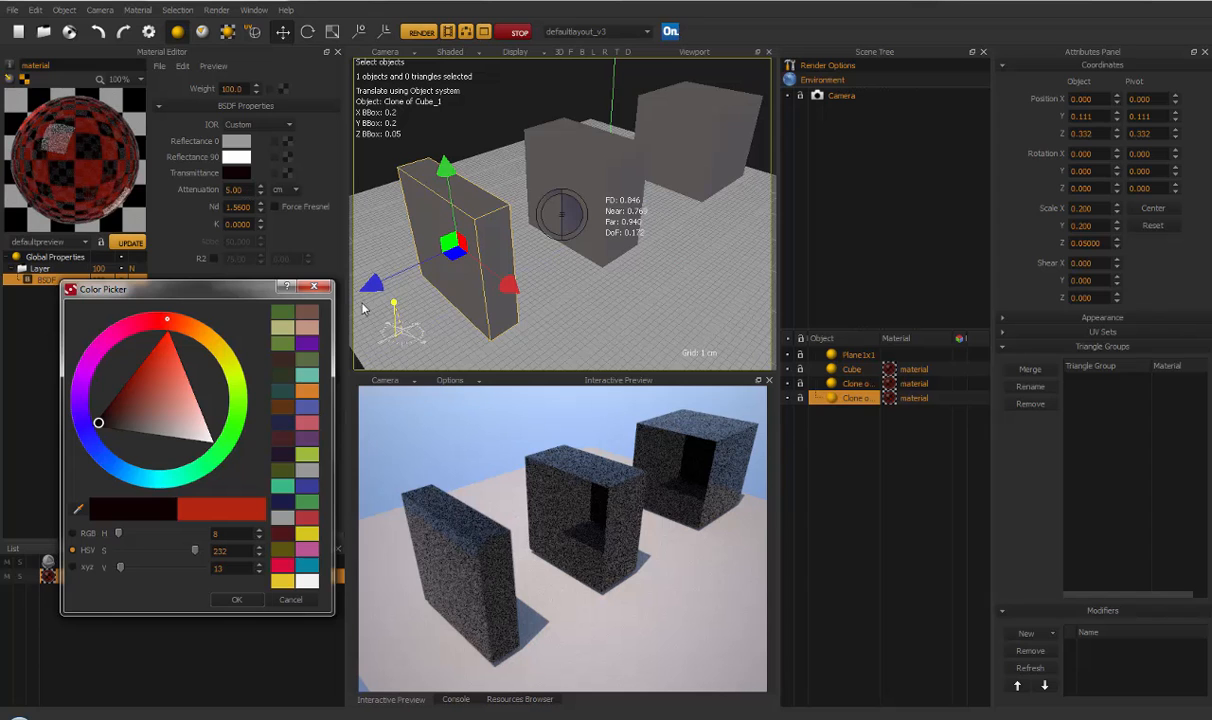
Raise the transmittance color's V value to 125 and uncover the attenuation setting and the rendered blocks
{"action": "left_click_drag", "start_coordinate": [122, 574], "coordinate": [161, 573]}
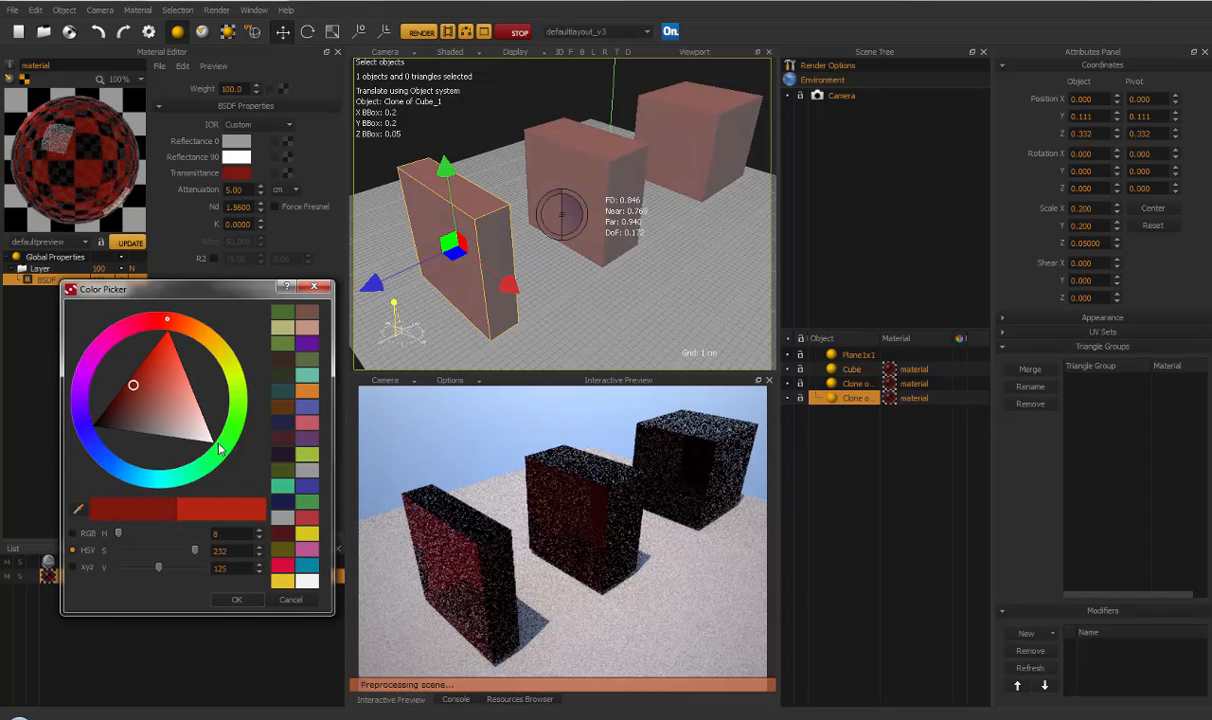
{"action": "left_click_drag", "start_coordinate": [211, 290], "coordinate": [659, 183]}
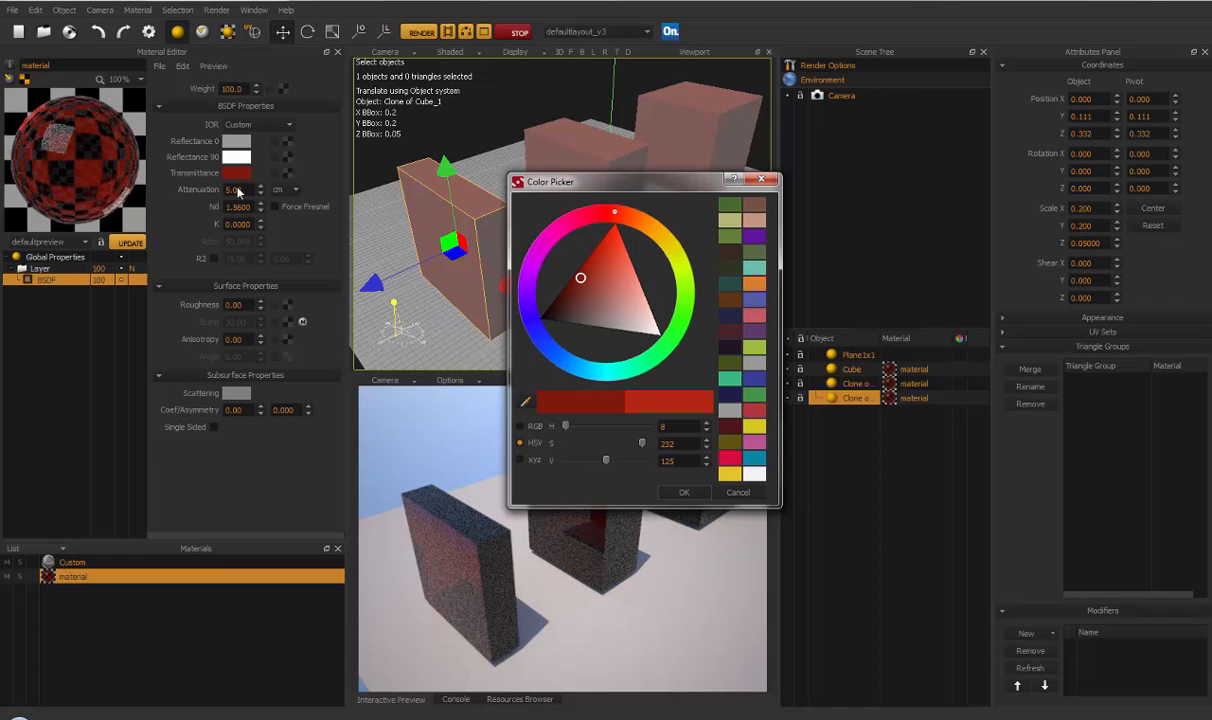
{"action": "left_click_drag", "start_coordinate": [616, 174], "coordinate": [185, 370]}
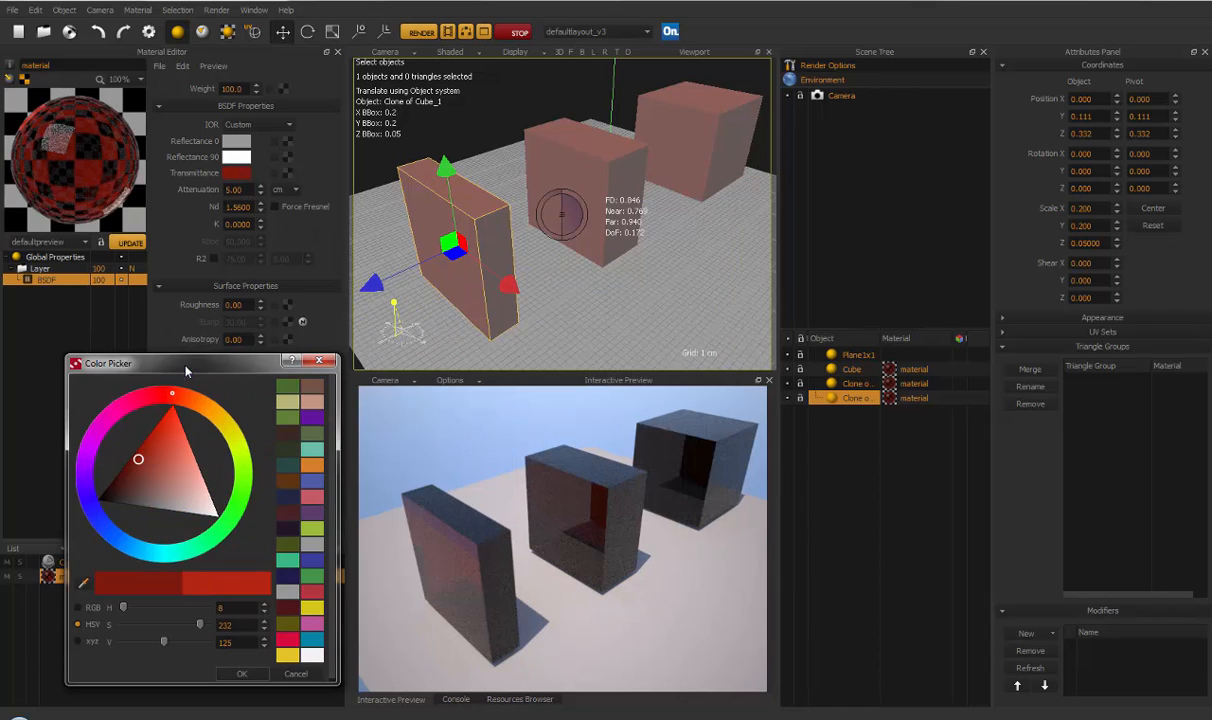
Try a V value of 112 for the transmittance color and raise it to 132
{"action": "mouse_move", "coordinate": [163, 643]}
{"action": "left_mouse_down"}
{"action": "mouse_move", "coordinate": [131, 643]}
{"action": "mouse_move", "coordinate": [159, 643]}
{"action": "left_mouse_up"}
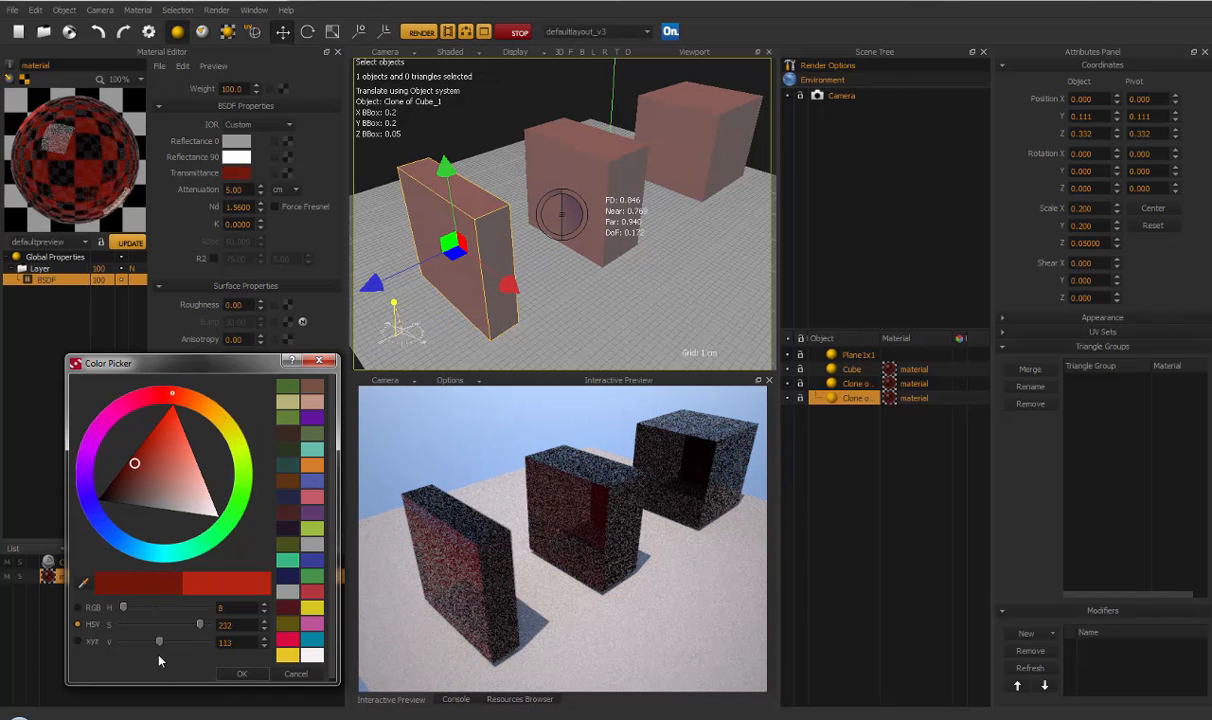
{"action": "mouse_move", "coordinate": [159, 643]}
{"action": "left_mouse_down"}
{"action": "mouse_move", "coordinate": [176, 643]}
{"action": "mouse_move", "coordinate": [140, 643]}
{"action": "mouse_move", "coordinate": [166, 648]}
{"action": "left_mouse_up"}
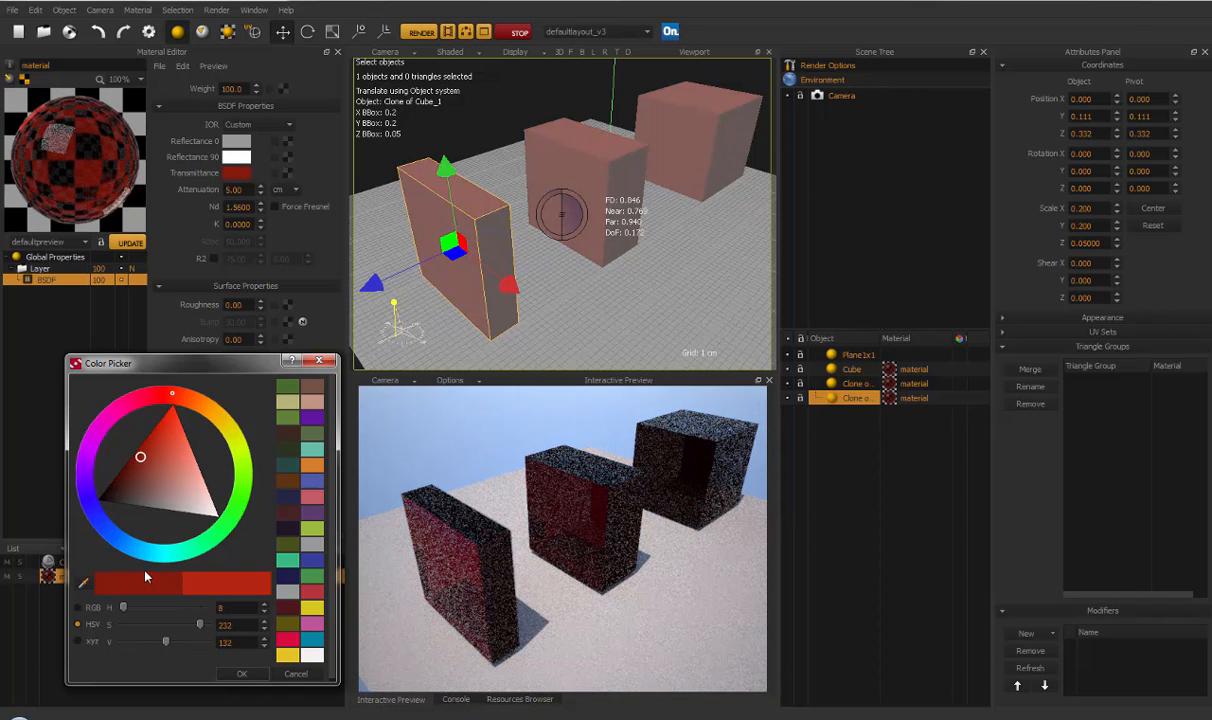
{"action": "left_click_drag", "start_coordinate": [200, 370], "coordinate": [201, 340]}
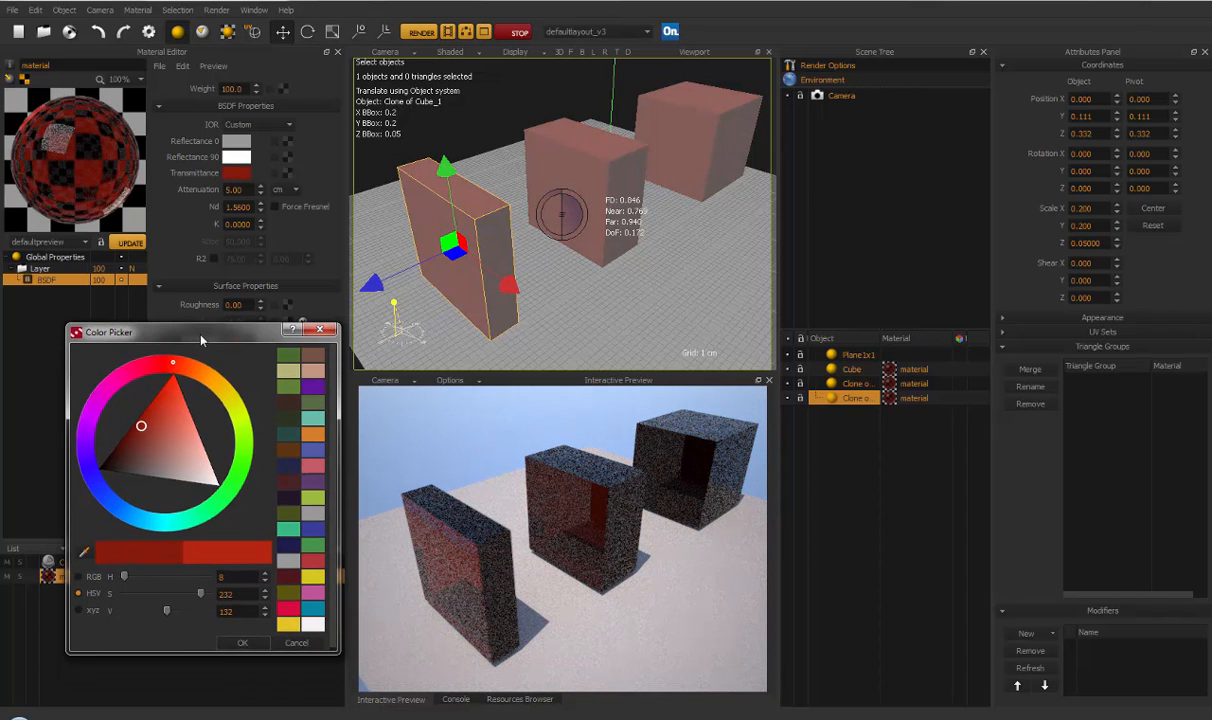
Change the transmittance color to a light neutral gray with S 0 and V 230
{"action": "left_click_drag", "start_coordinate": [200, 595], "coordinate": [120, 595]}
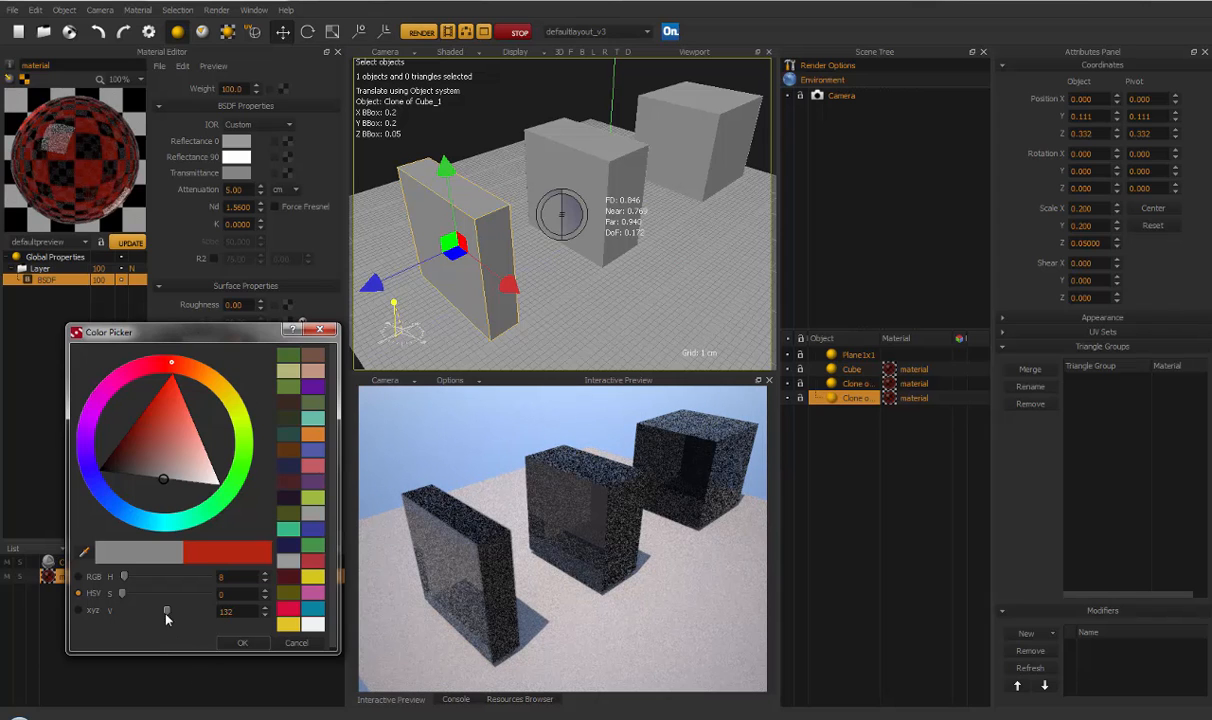
{"action": "left_click_drag", "start_coordinate": [166, 610], "coordinate": [199, 611]}
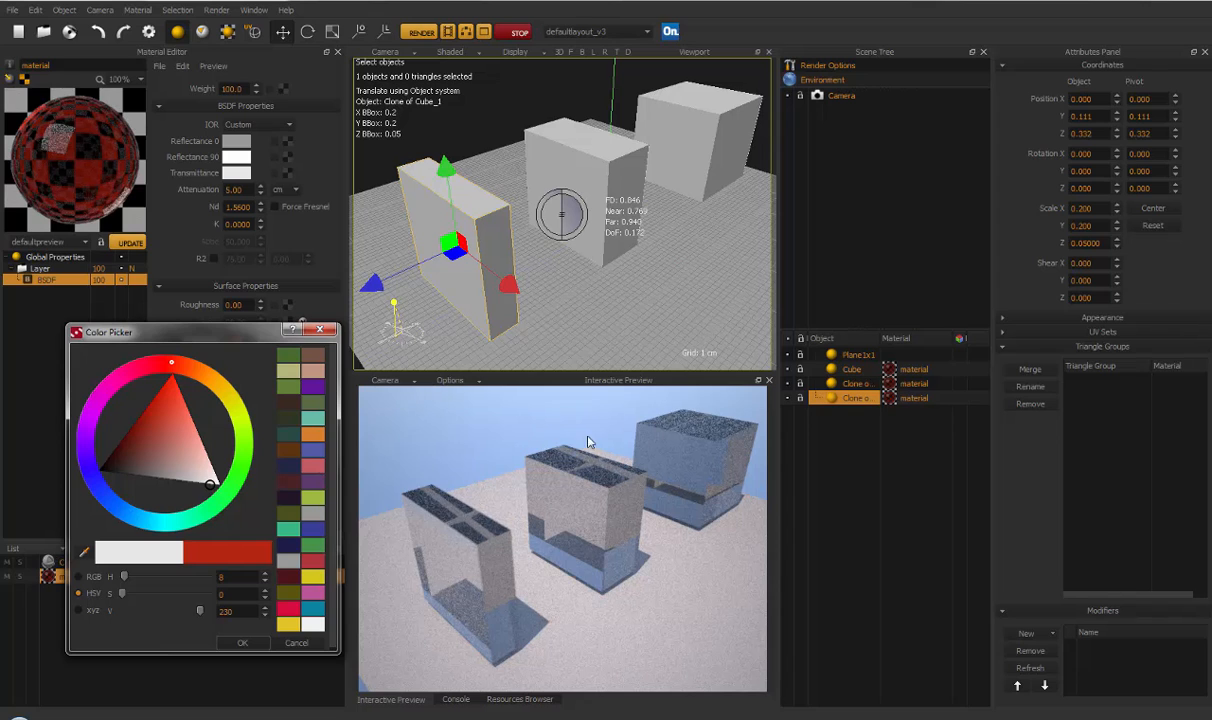
{"action": "left_click", "coordinate": [242, 642]}
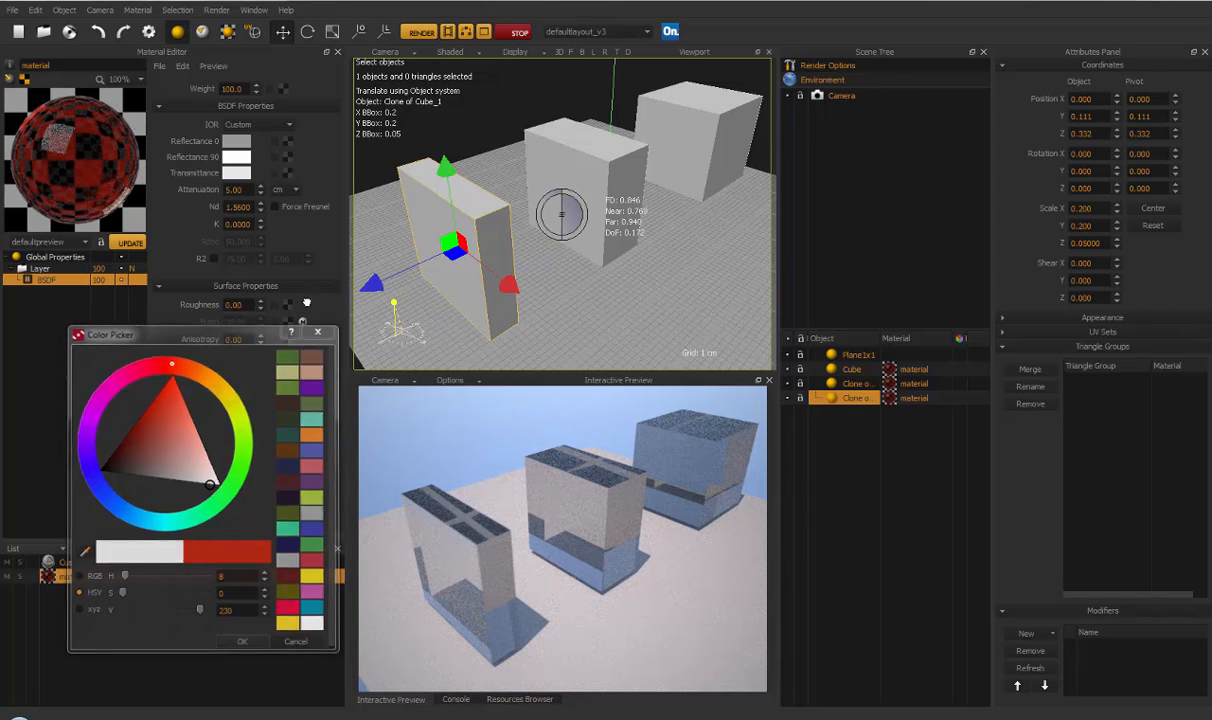
Try an attenuation distance of 1 cm on the gray material and return it to 5 cm
{"action": "left_click_drag", "start_coordinate": [246, 190], "coordinate": [195, 197]}
{"action": "type", "text": "1"}
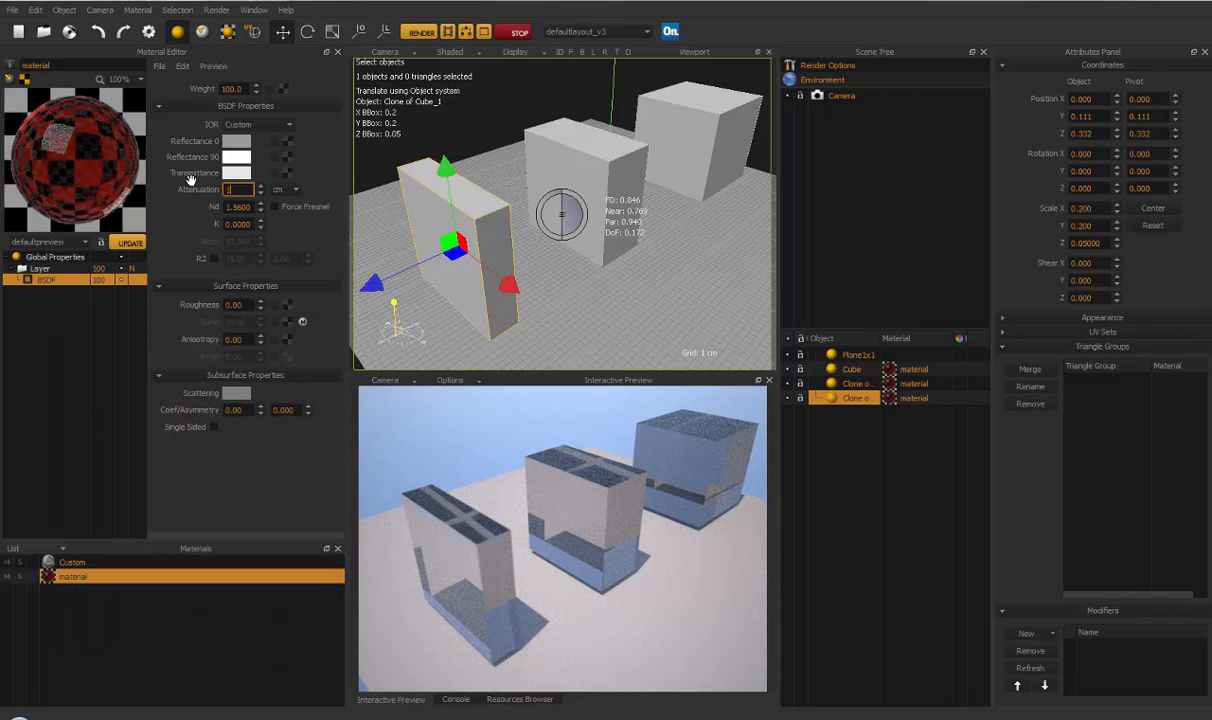
{"action": "key", "text": "Return"}
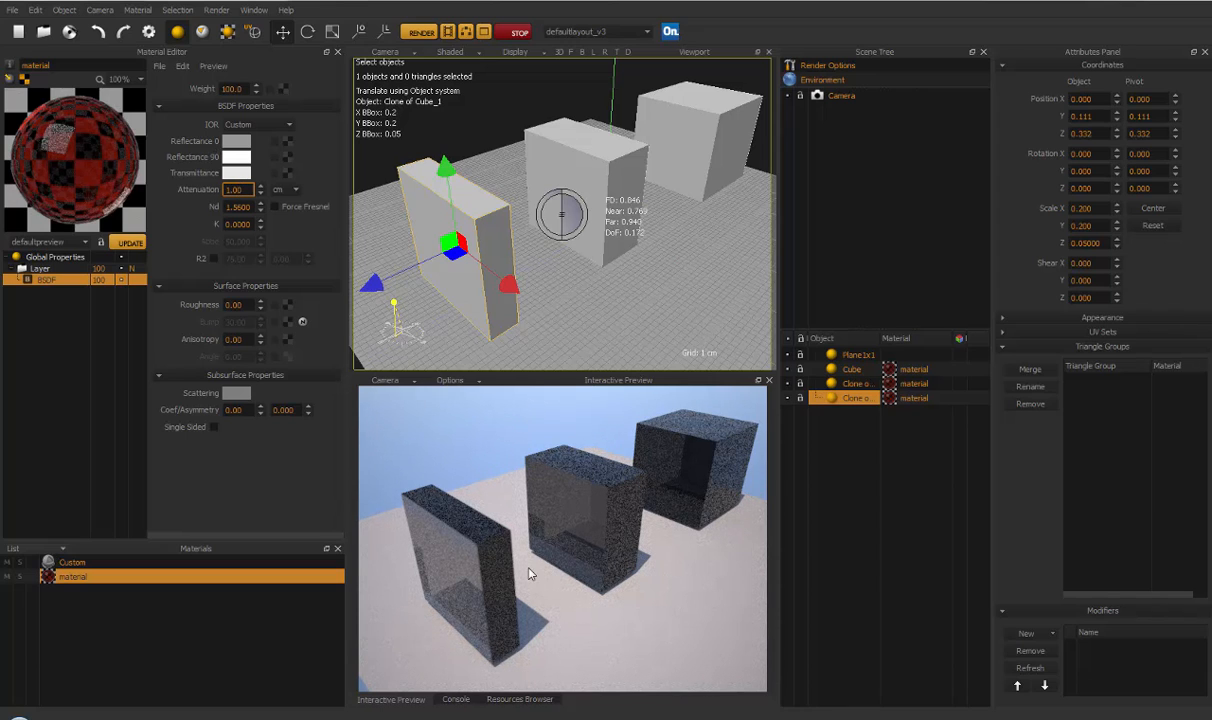
{"action": "left_click_drag", "start_coordinate": [245, 188], "coordinate": [191, 190]}
{"action": "type", "text": "5"}
{"action": "key", "text": "Return"}
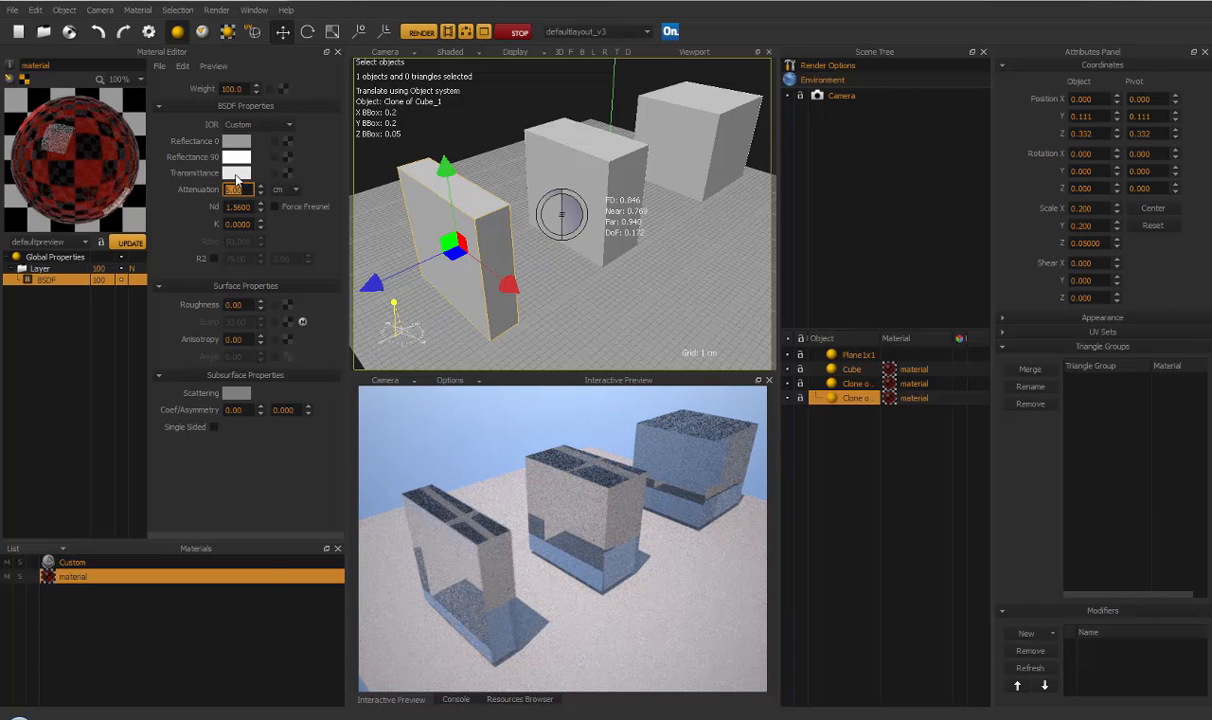
Darken the gray transmittance color to a V value of 102 and raise it to 159
{"action": "left_click", "coordinate": [236, 174]}
{"action": "left_click_drag", "start_coordinate": [203, 615], "coordinate": [157, 613]}
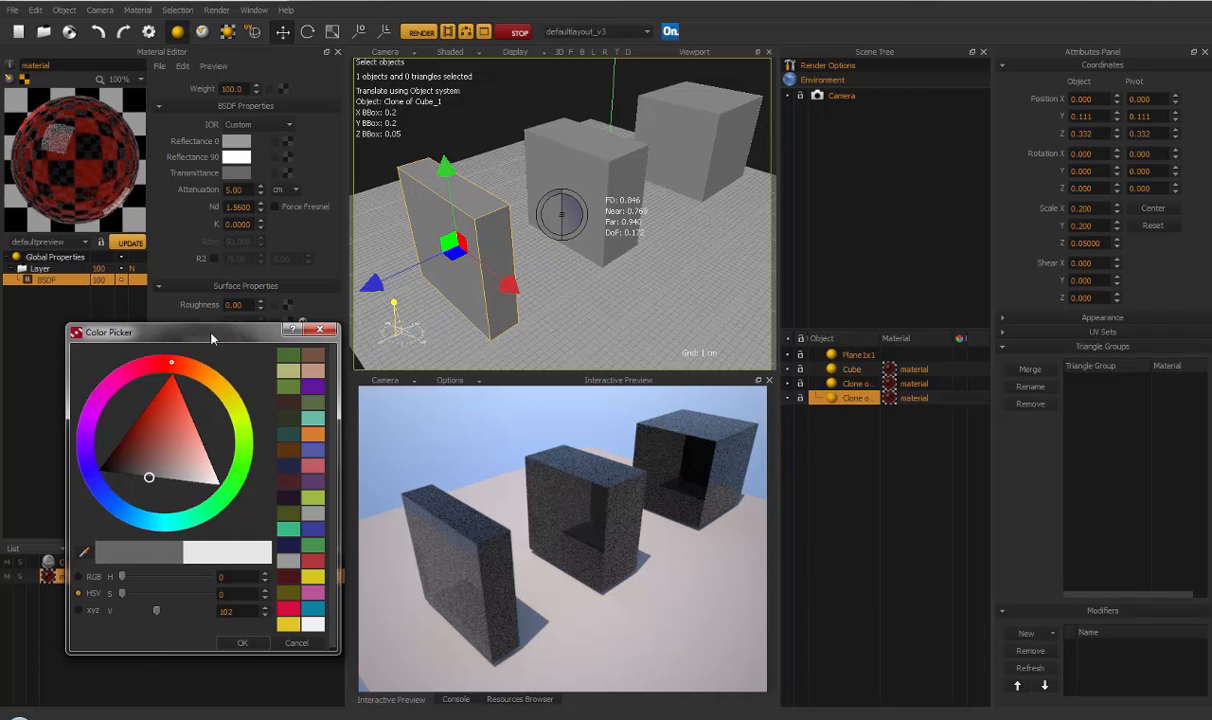
{"action": "left_click_drag", "start_coordinate": [213, 346], "coordinate": [181, 385]}
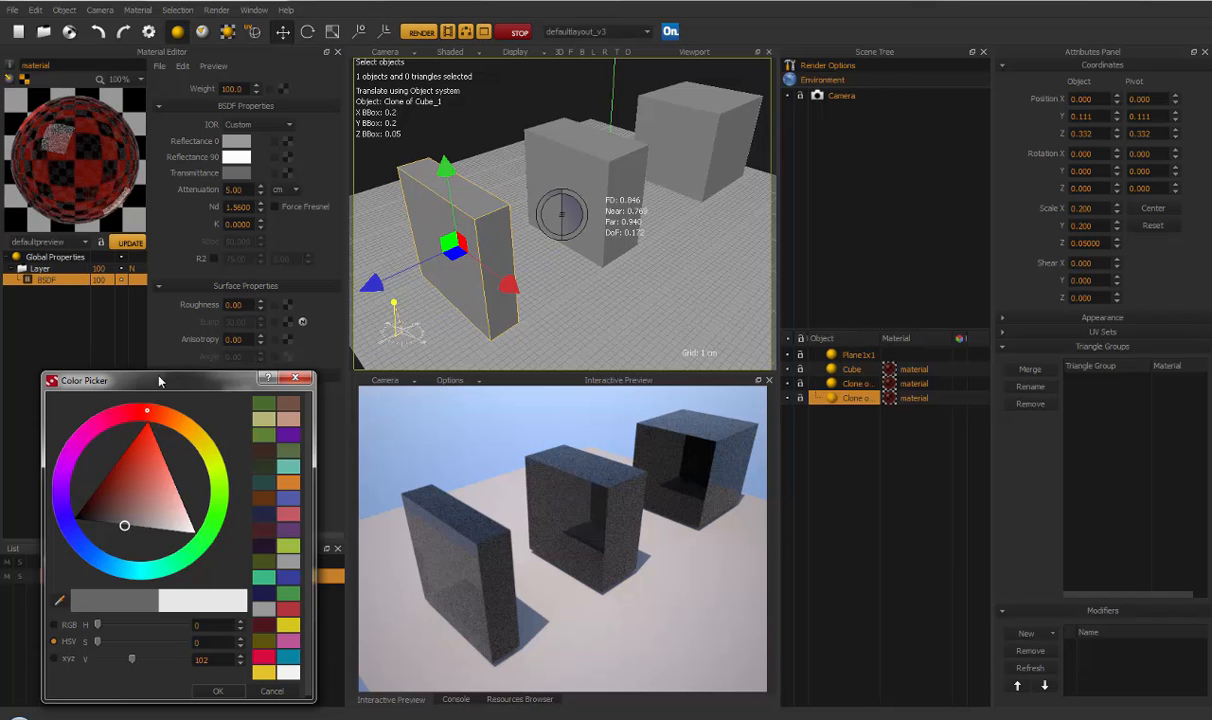
{"action": "left_click_drag", "start_coordinate": [159, 381], "coordinate": [150, 325]}
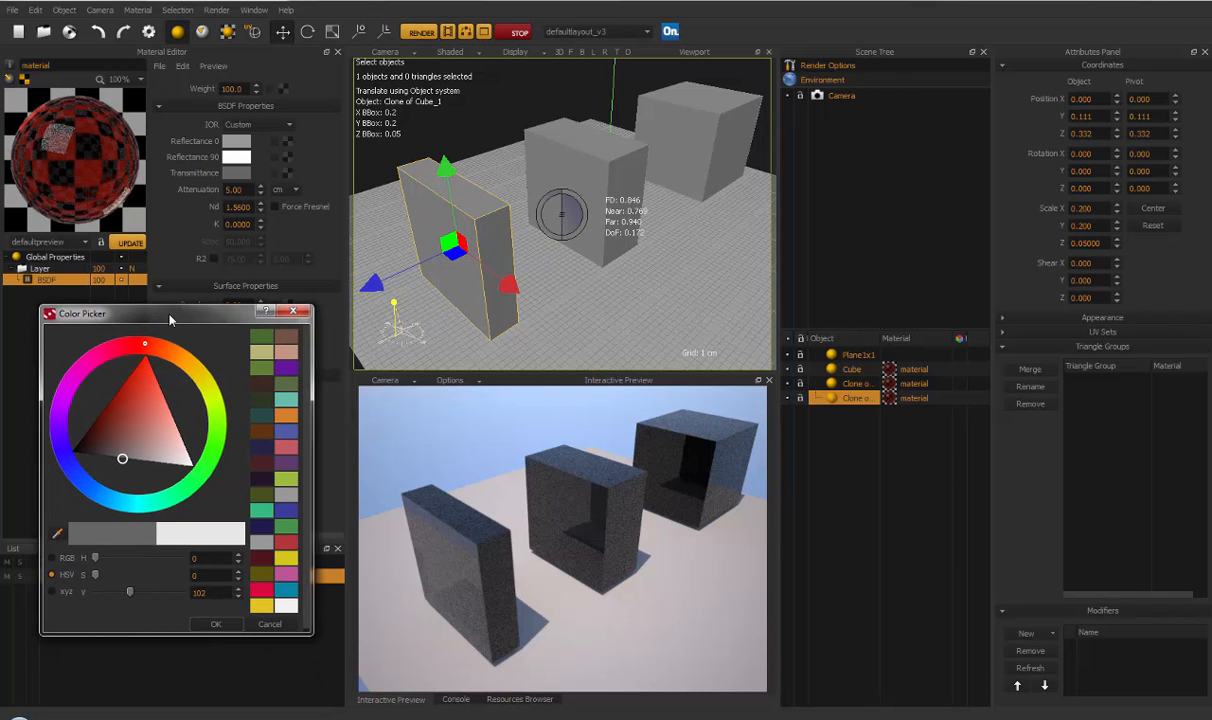
{"action": "mouse_move", "coordinate": [130, 595]}
{"action": "left_mouse_down"}
{"action": "mouse_move", "coordinate": [110, 597]}
{"action": "mouse_move", "coordinate": [149, 592]}
{"action": "left_mouse_up"}
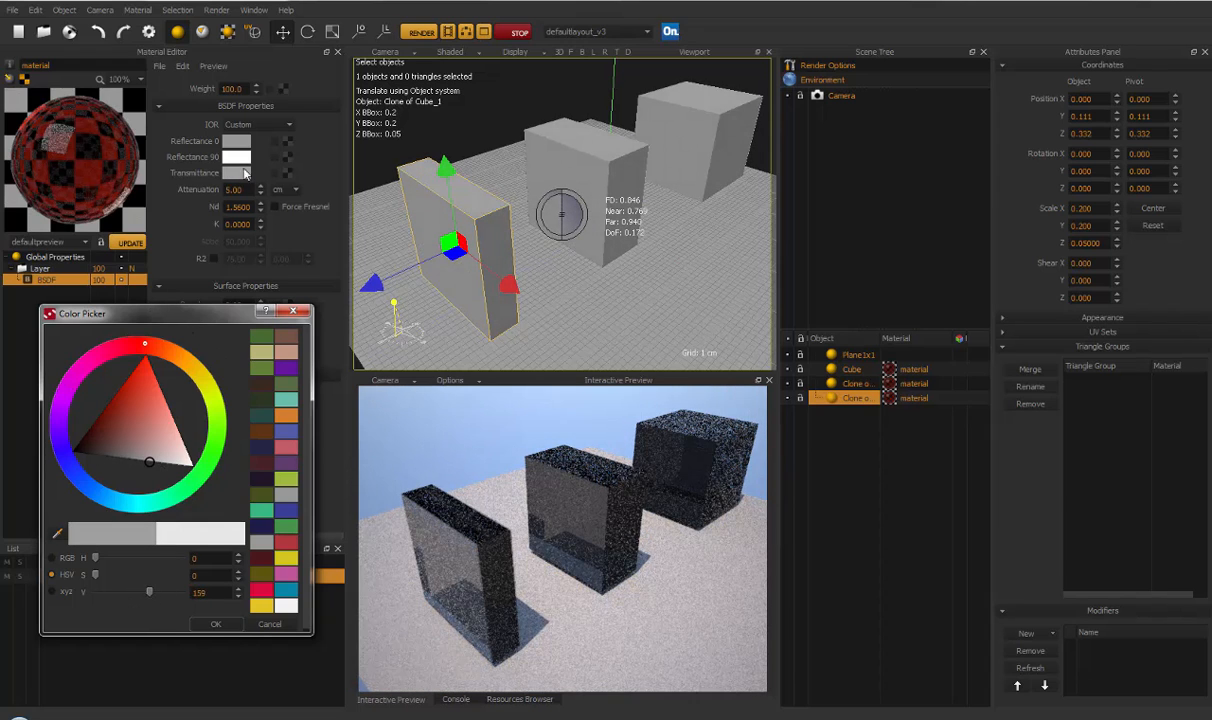
Tint the transmittance color orange with H 22, S 221 and V 200
{"action": "left_click_drag", "start_coordinate": [166, 349], "coordinate": [166, 350]}
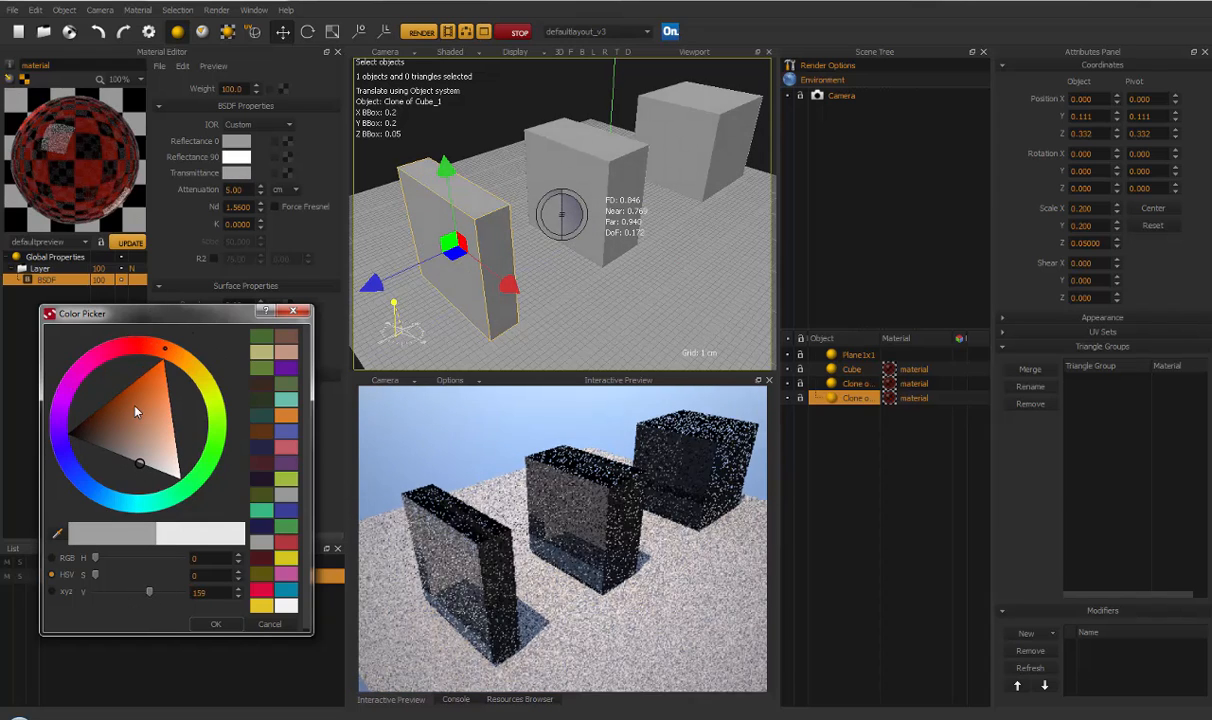
{"action": "left_click_drag", "start_coordinate": [137, 410], "coordinate": [111, 403]}
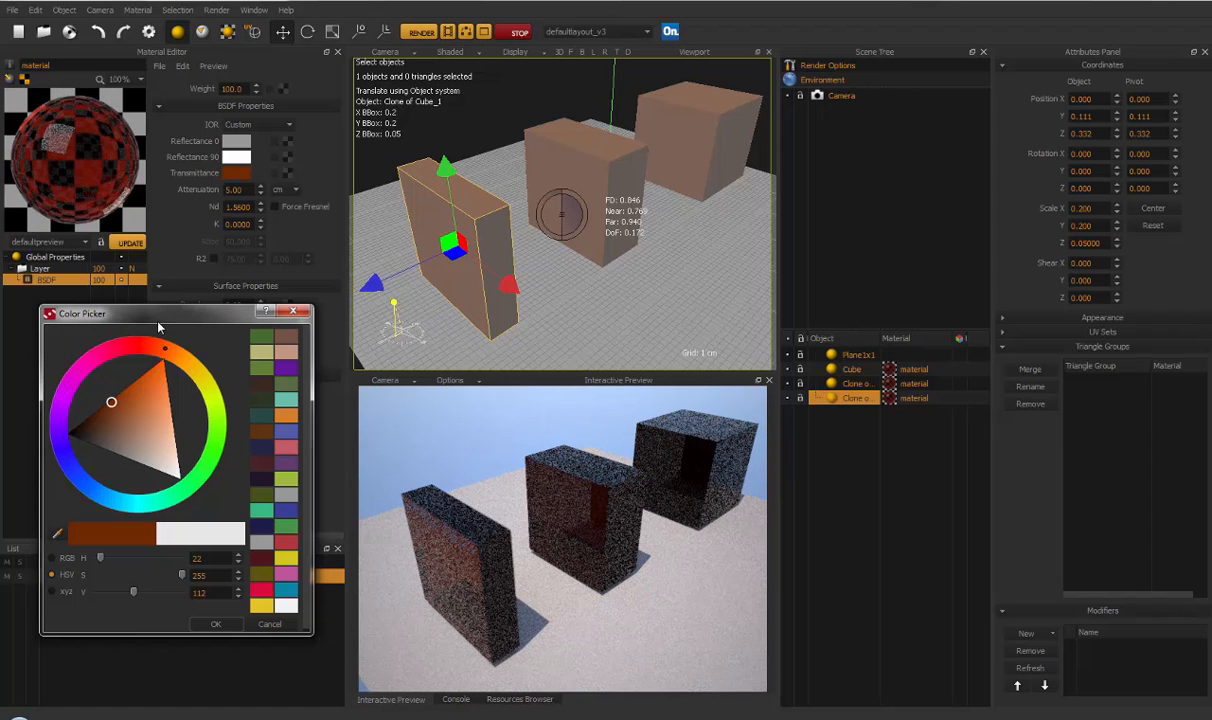
{"action": "left_click_drag", "start_coordinate": [152, 312], "coordinate": [142, 270]}
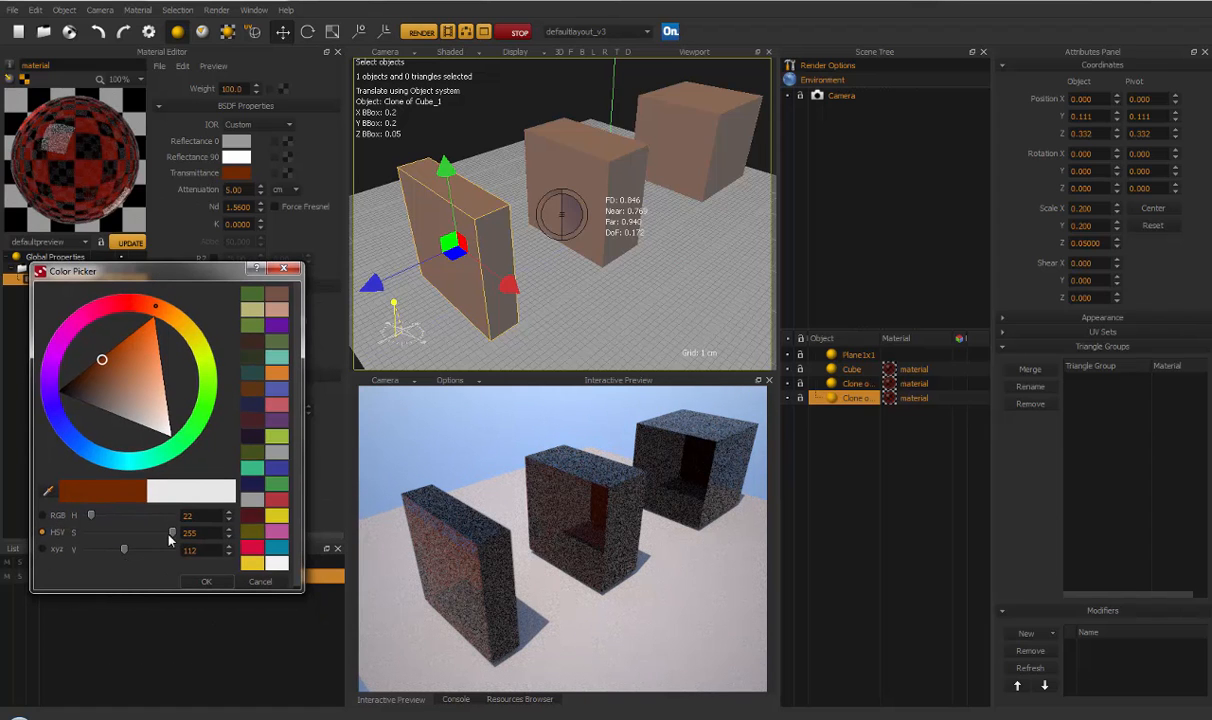
{"action": "left_click_drag", "start_coordinate": [170, 538], "coordinate": [154, 558]}
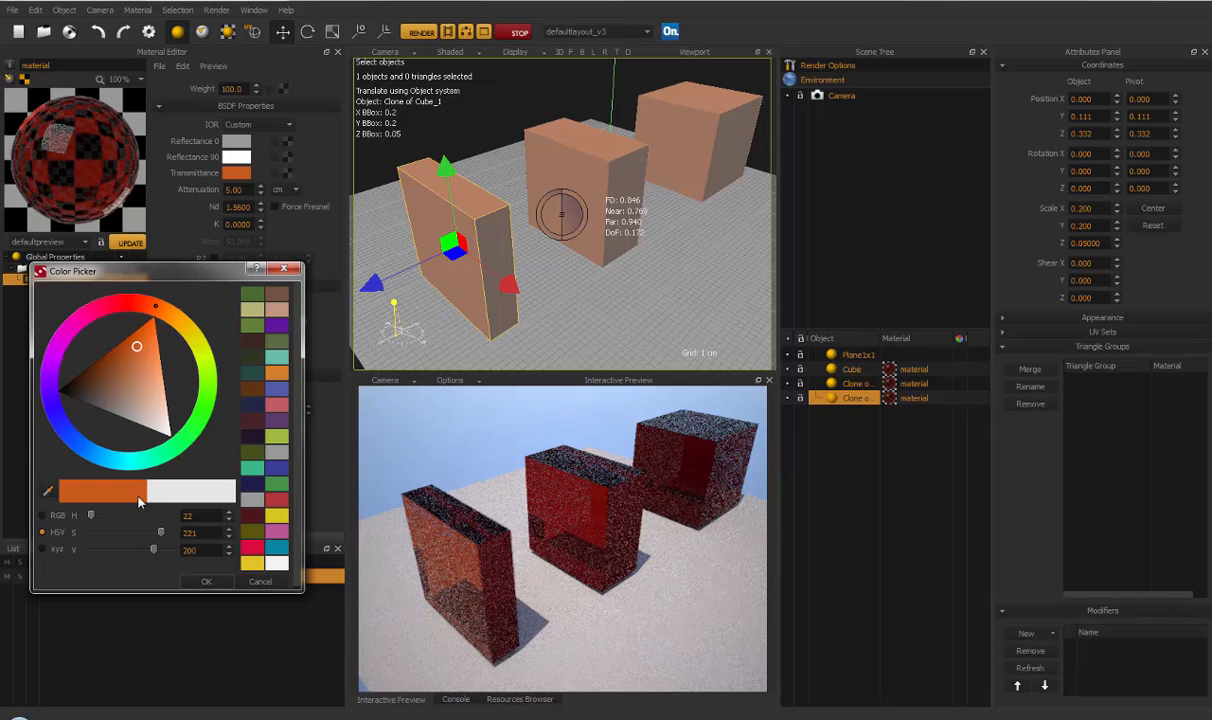
Shift the transmittance color to red with H 8 and V 206, and accept it
{"action": "left_click_drag", "start_coordinate": [155, 305], "coordinate": [134, 284]}
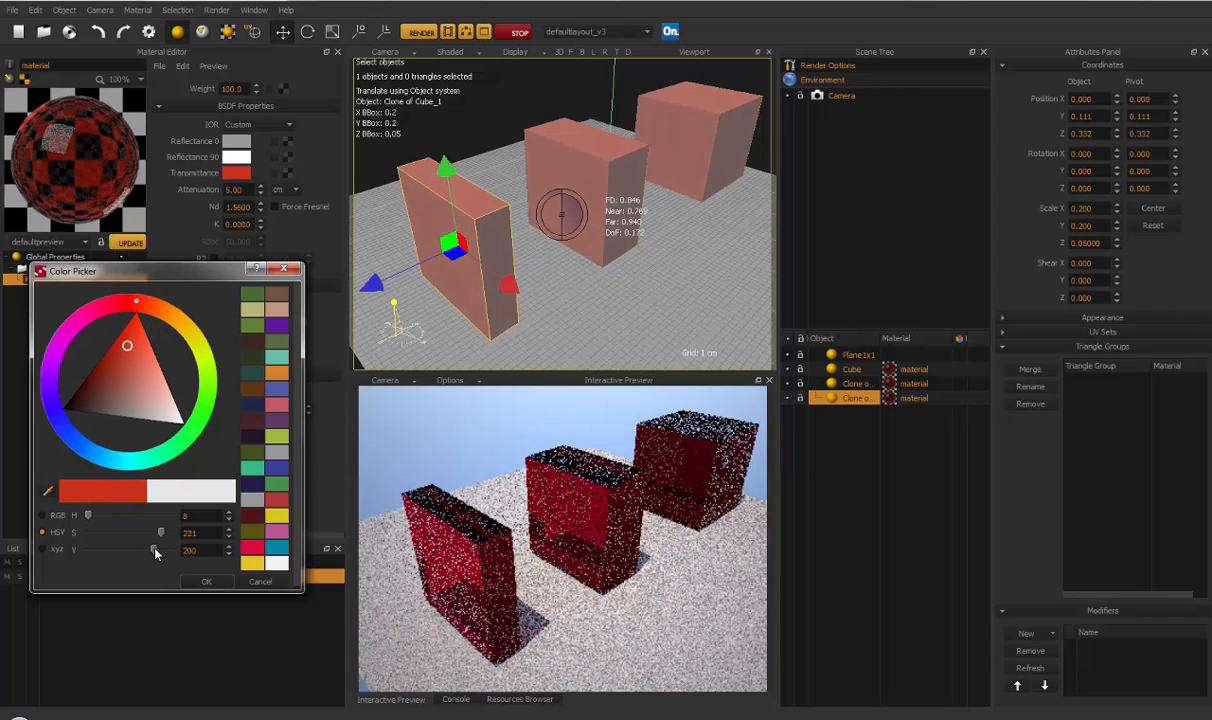
{"action": "left_click_drag", "start_coordinate": [153, 549], "coordinate": [157, 552]}
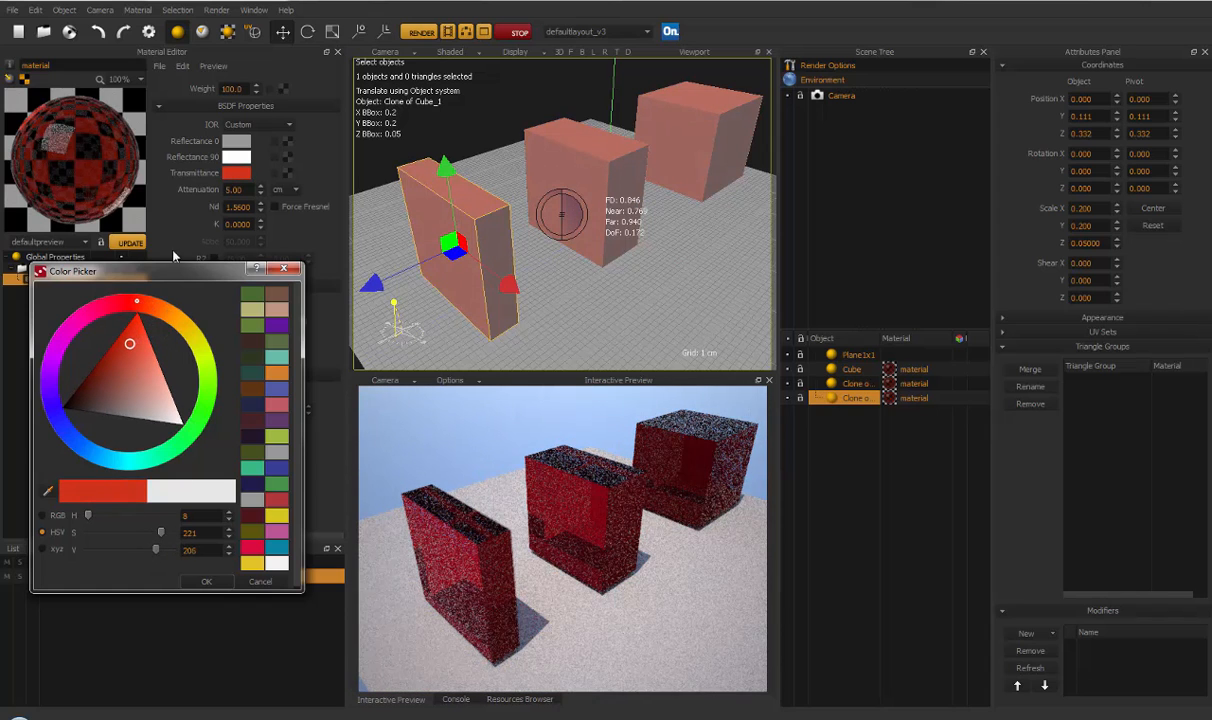
{"action": "left_click_drag", "start_coordinate": [200, 271], "coordinate": [210, 277]}
{"action": "left_click", "coordinate": [218, 587]}
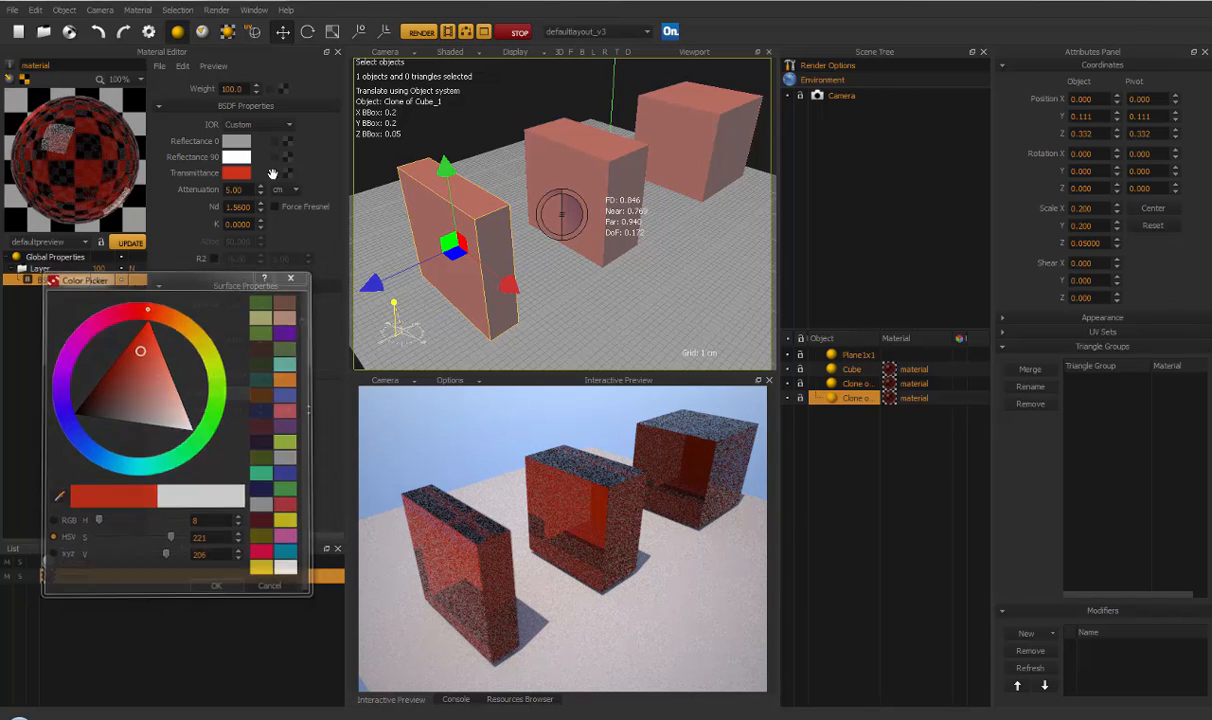
Try a shorter attenuation distance on the red material, followed by 10 cm and 50 cm
{"action": "left_click_drag", "start_coordinate": [245, 190], "coordinate": [188, 196]}
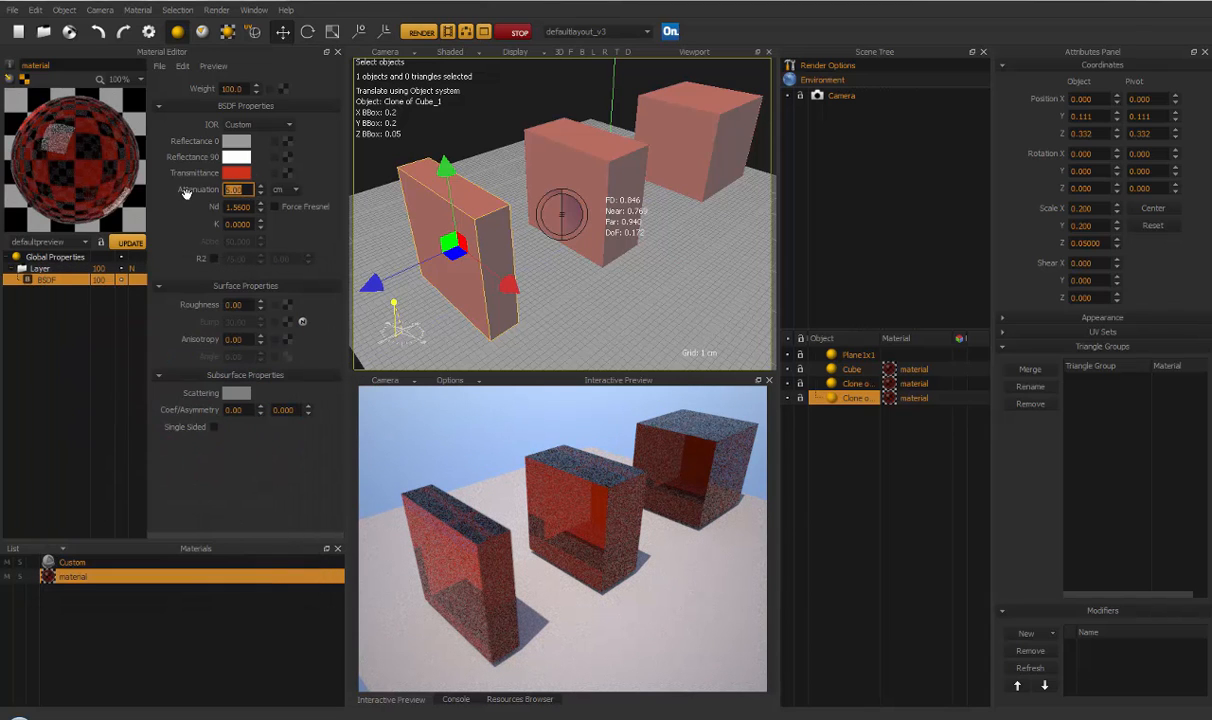
{"action": "type", "text": "4"}
{"action": "key", "text": "Return"}
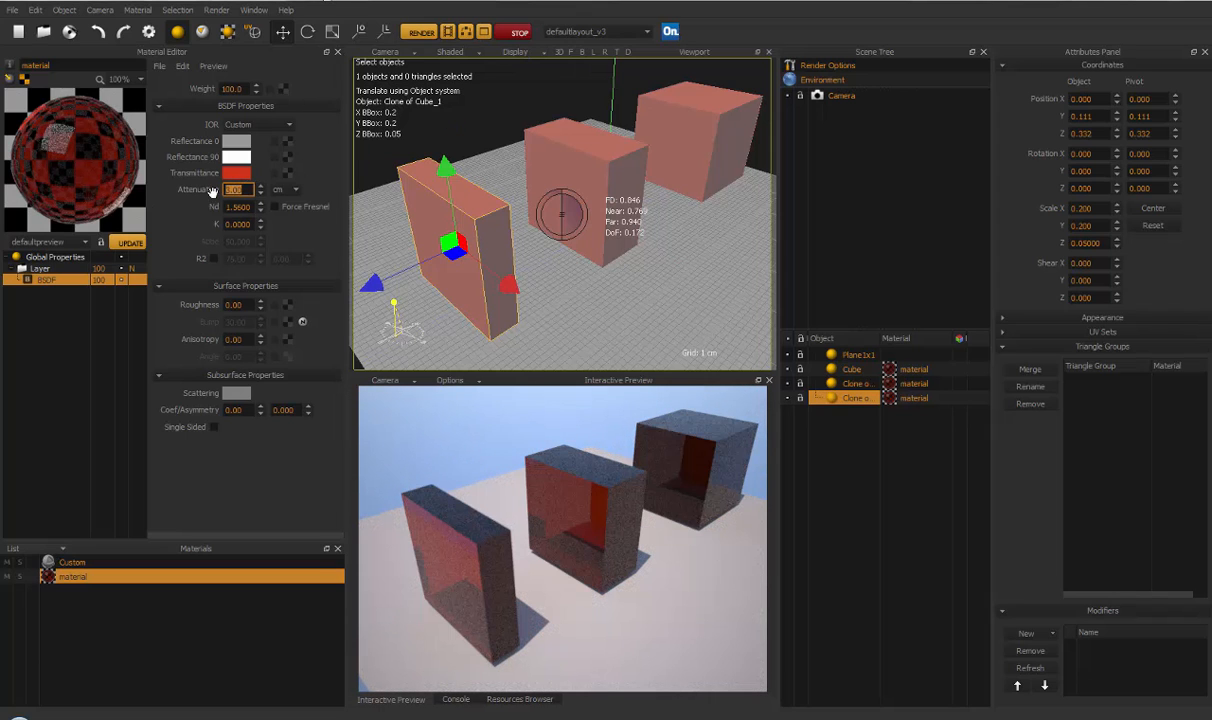
{"action": "type", "text": "10"}
{"action": "key", "text": "Return"}
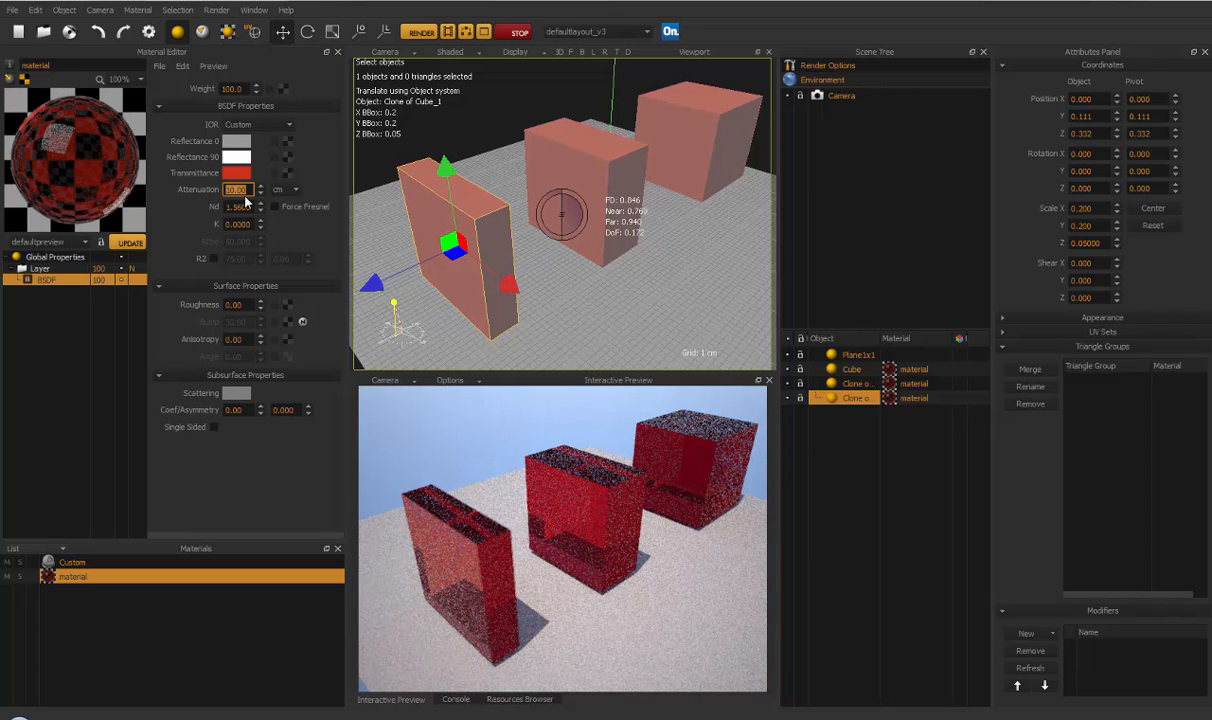
{"action": "type", "text": "50"}
{"action": "key", "text": "Return"}
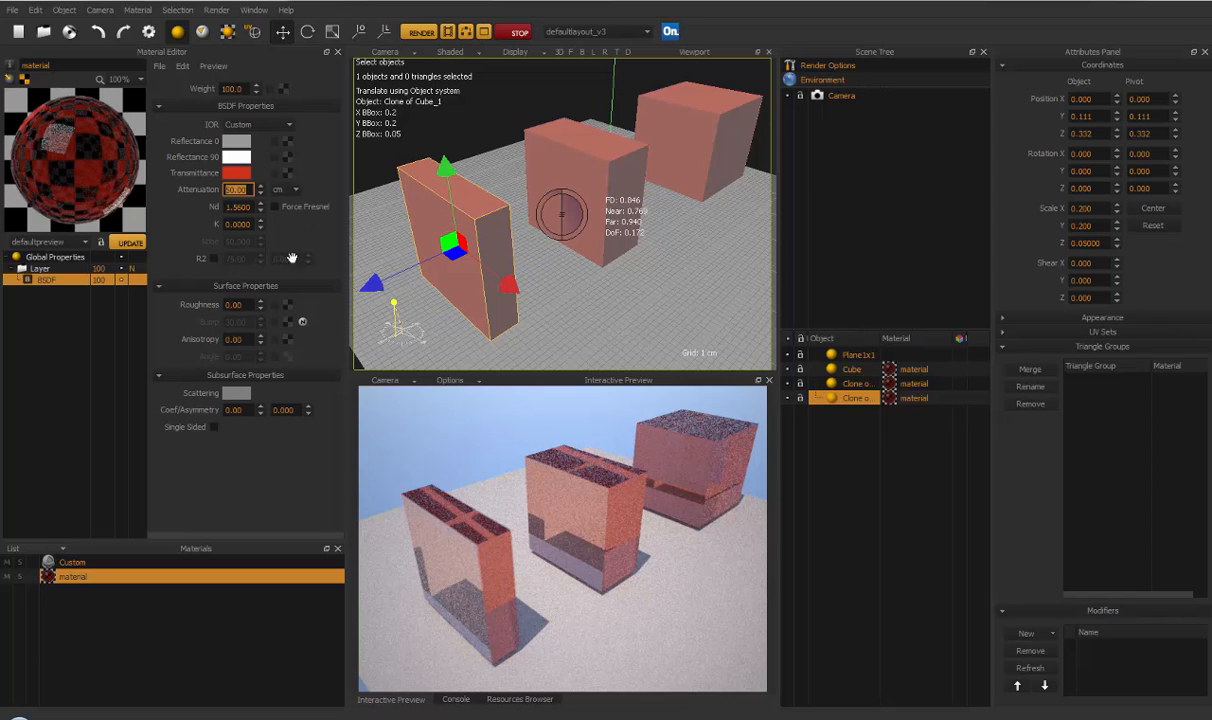
Darken the transmittance color to S 232 and V 23, keeping the color picker clear of the attenuation setting
{"action": "left_click", "coordinate": [236, 173]}
{"action": "left_click_drag", "start_coordinate": [167, 559], "coordinate": [176, 538]}
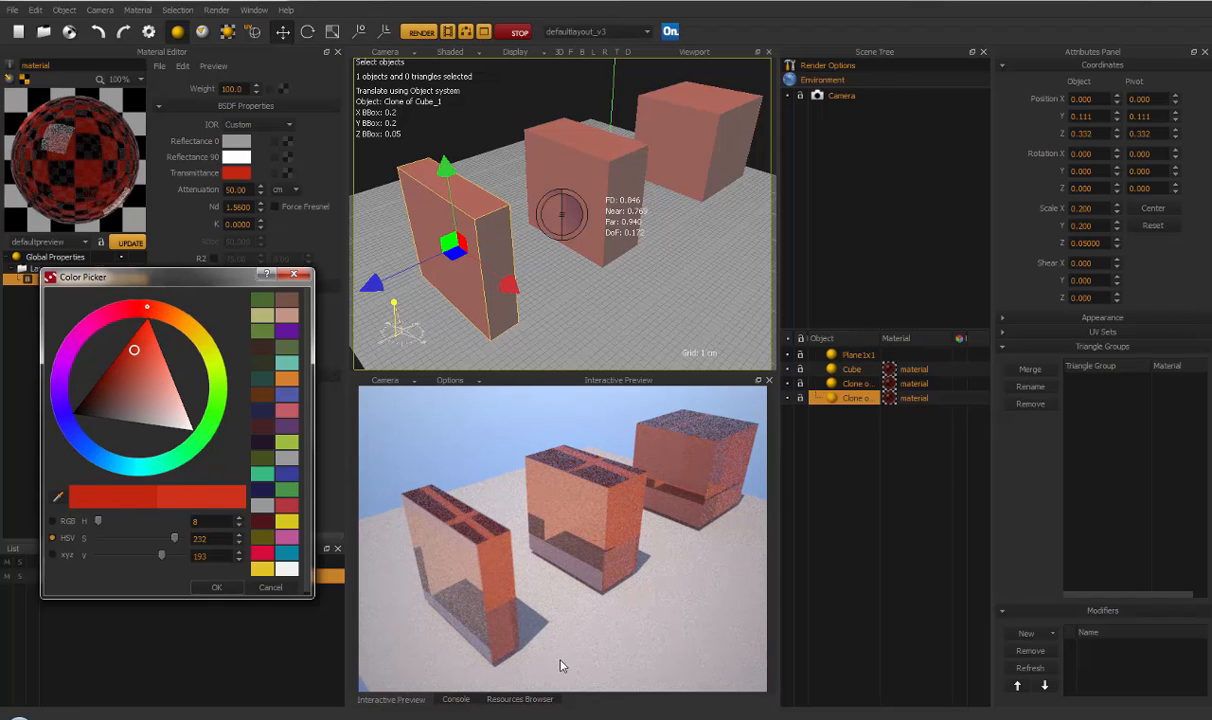
{"action": "left_click_drag", "start_coordinate": [162, 280], "coordinate": [178, 275]}
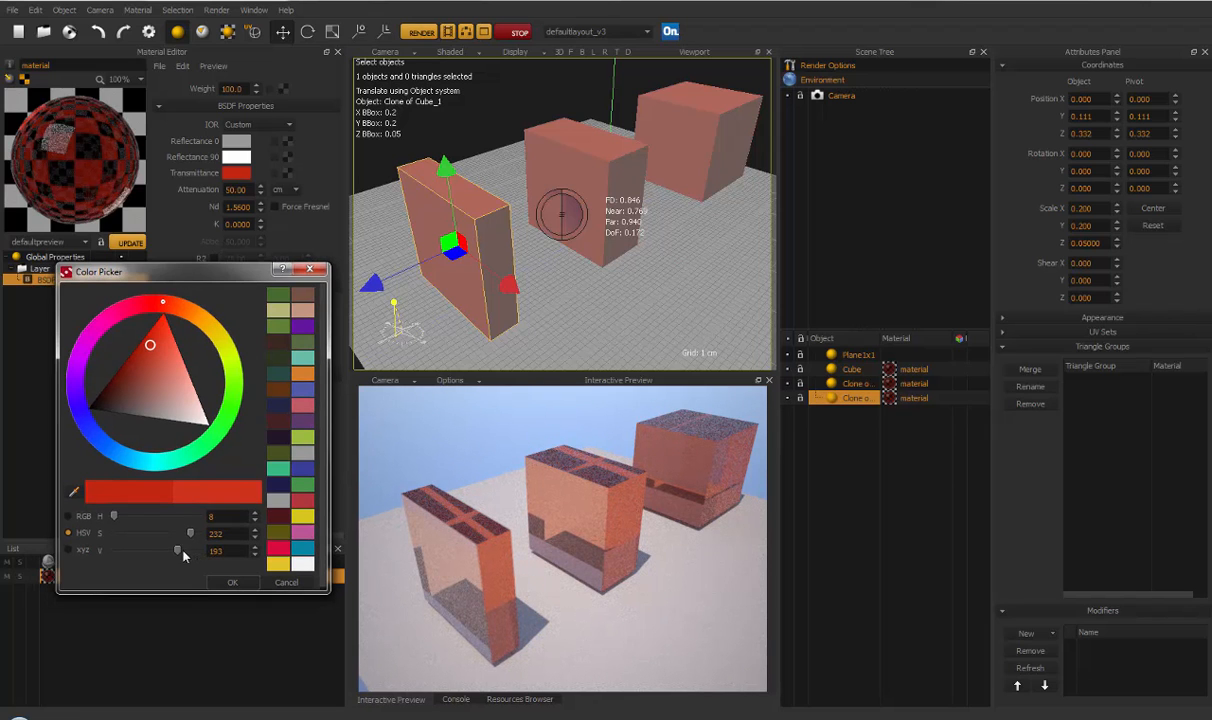
{"action": "left_click_drag", "start_coordinate": [177, 552], "coordinate": [123, 550]}
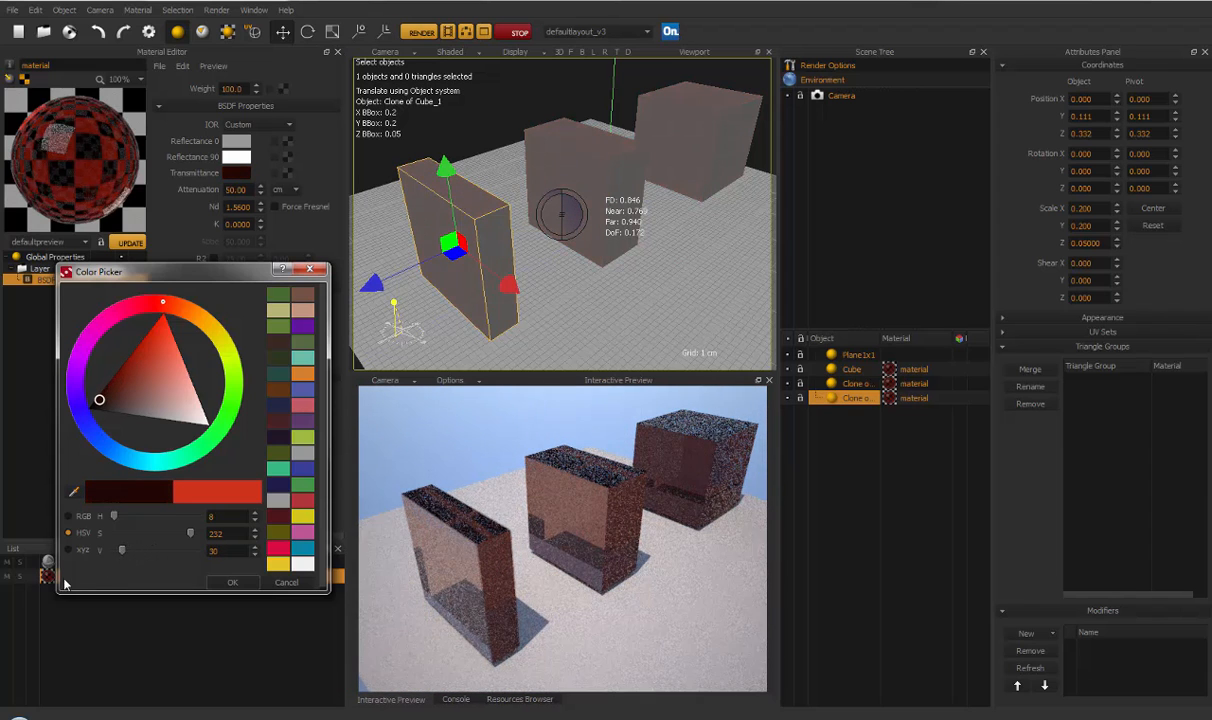
{"action": "left_click_drag", "start_coordinate": [121, 551], "coordinate": [120, 551]}
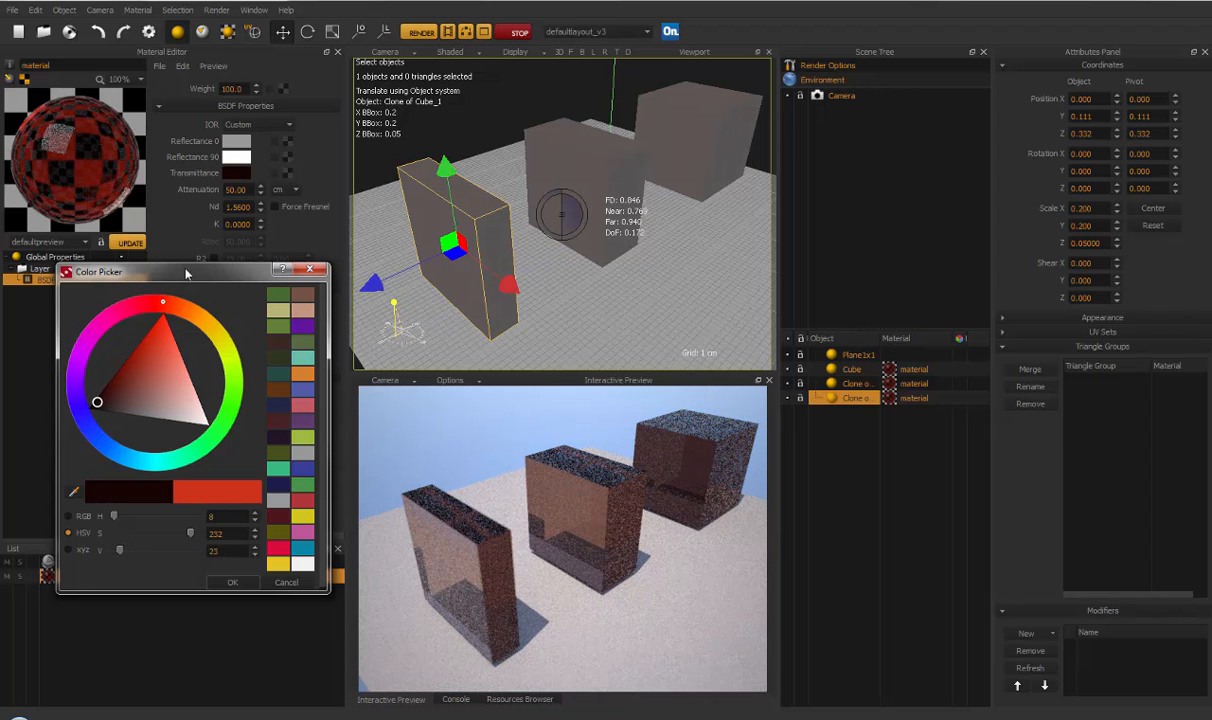
{"action": "left_click_drag", "start_coordinate": [191, 274], "coordinate": [156, 310]}
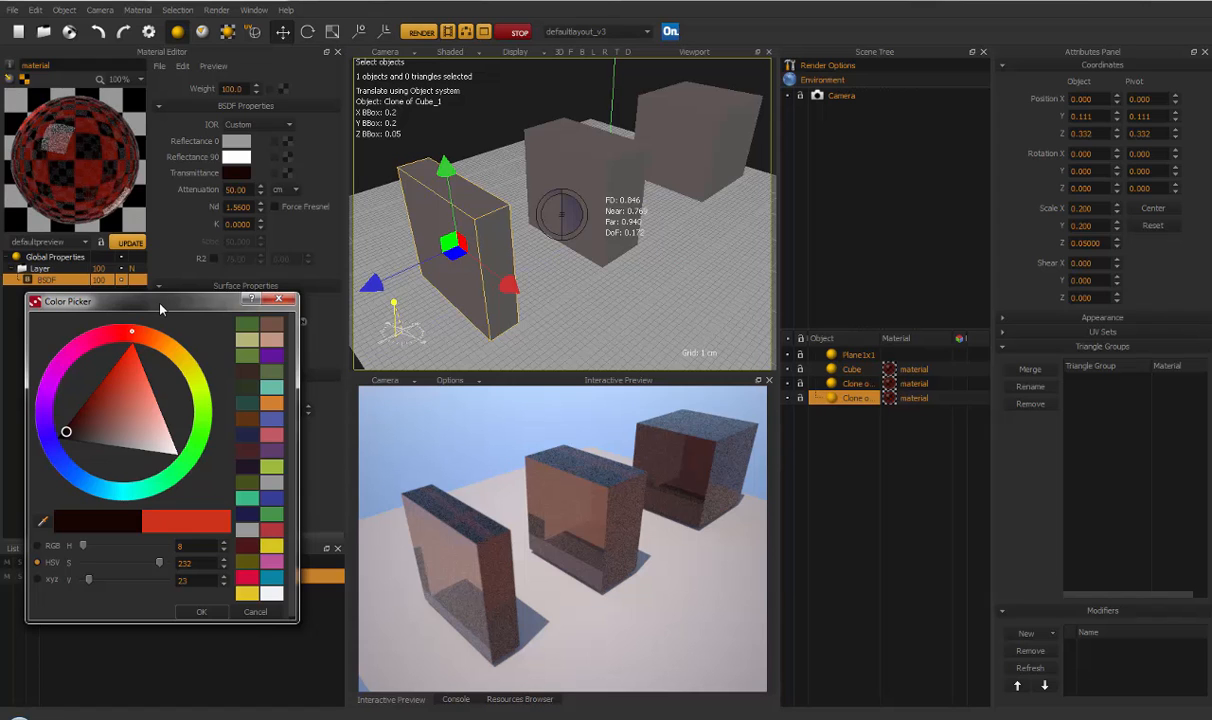
Brighten the transmittance color to a red with H 9, S 227 and V 193, and accept it
{"action": "mouse_move", "coordinate": [89, 580]}
{"action": "left_mouse_down"}
{"action": "mouse_move", "coordinate": [151, 578]}
{"action": "mouse_move", "coordinate": [158, 566]}
{"action": "left_mouse_up"}
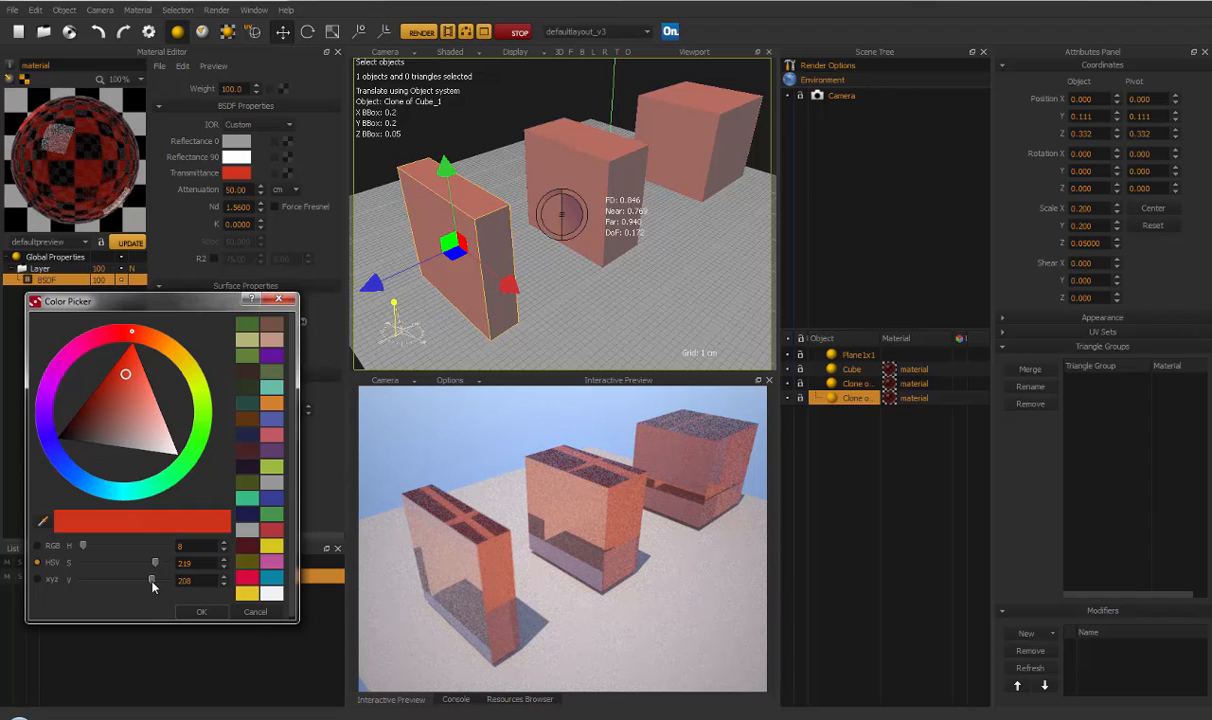
{"action": "mouse_move", "coordinate": [152, 580]}
{"action": "left_mouse_down"}
{"action": "mouse_move", "coordinate": [158, 564]}
{"action": "mouse_move", "coordinate": [146, 582]}
{"action": "left_mouse_up"}
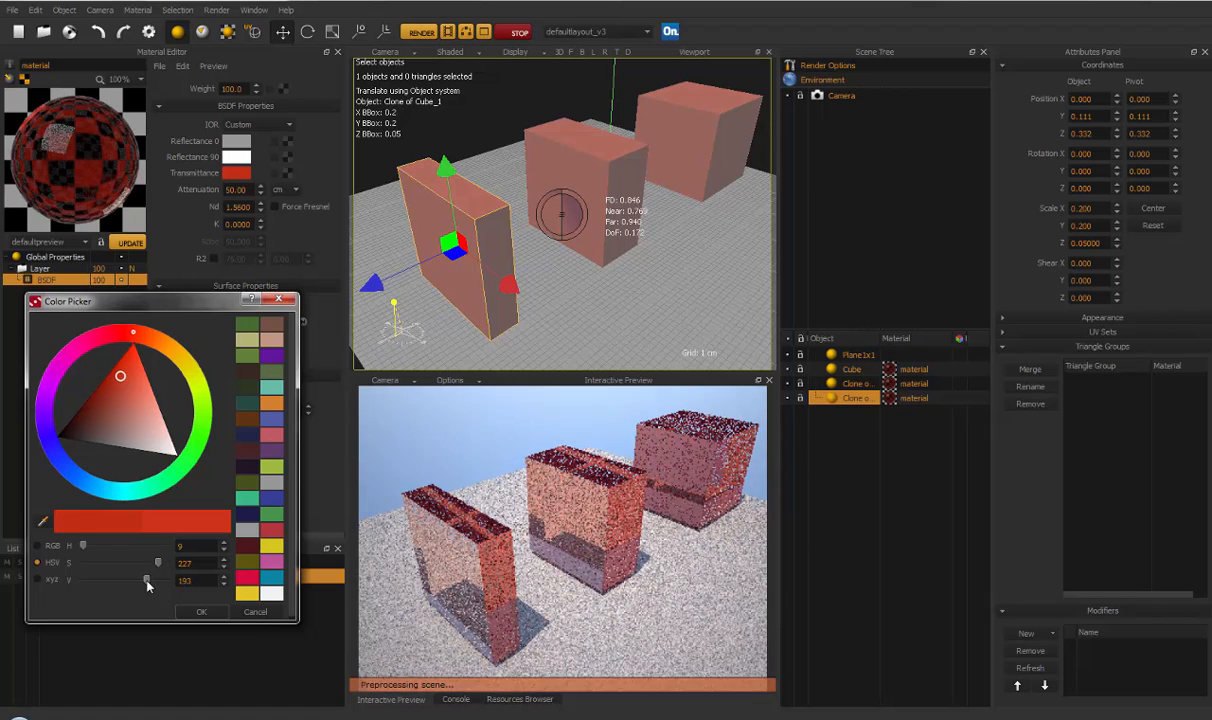
{"action": "left_click", "coordinate": [201, 611]}
Set the attenuation distance to 10 cm and reduce it to 5 cm to compare the red blocks
{"action": "double_click", "coordinate": [231, 189]}
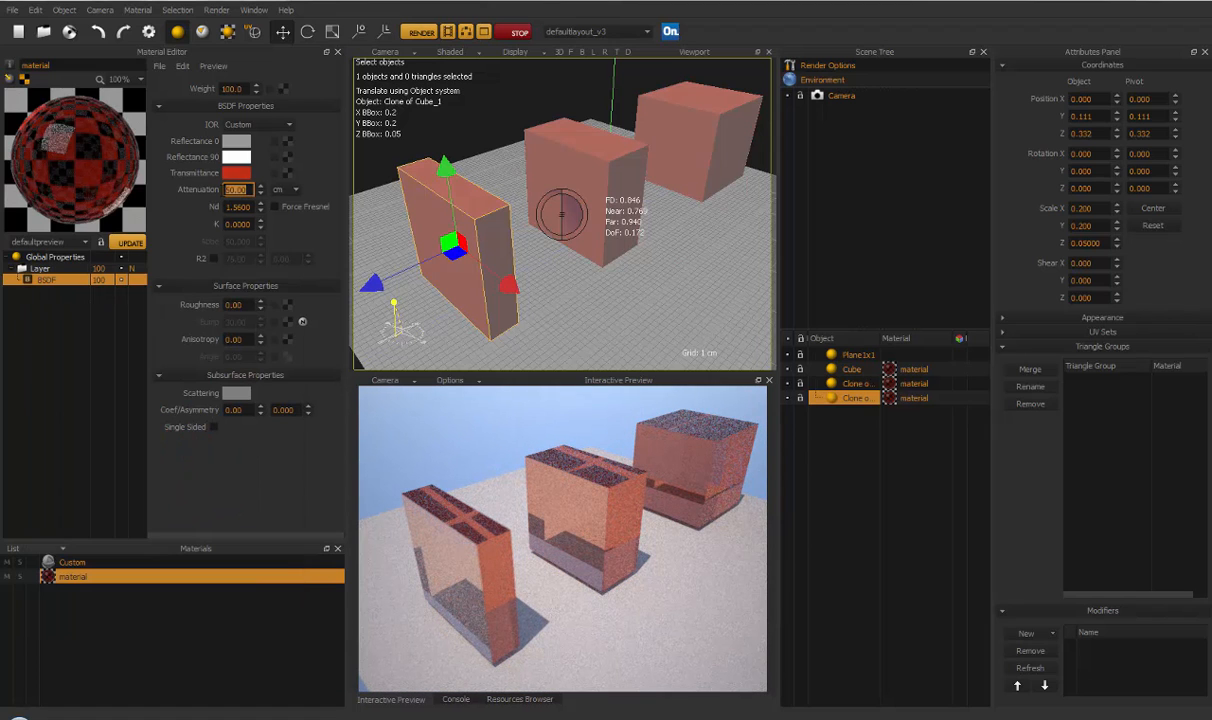
{"action": "type", "text": "10"}
{"action": "key", "text": "Return"}
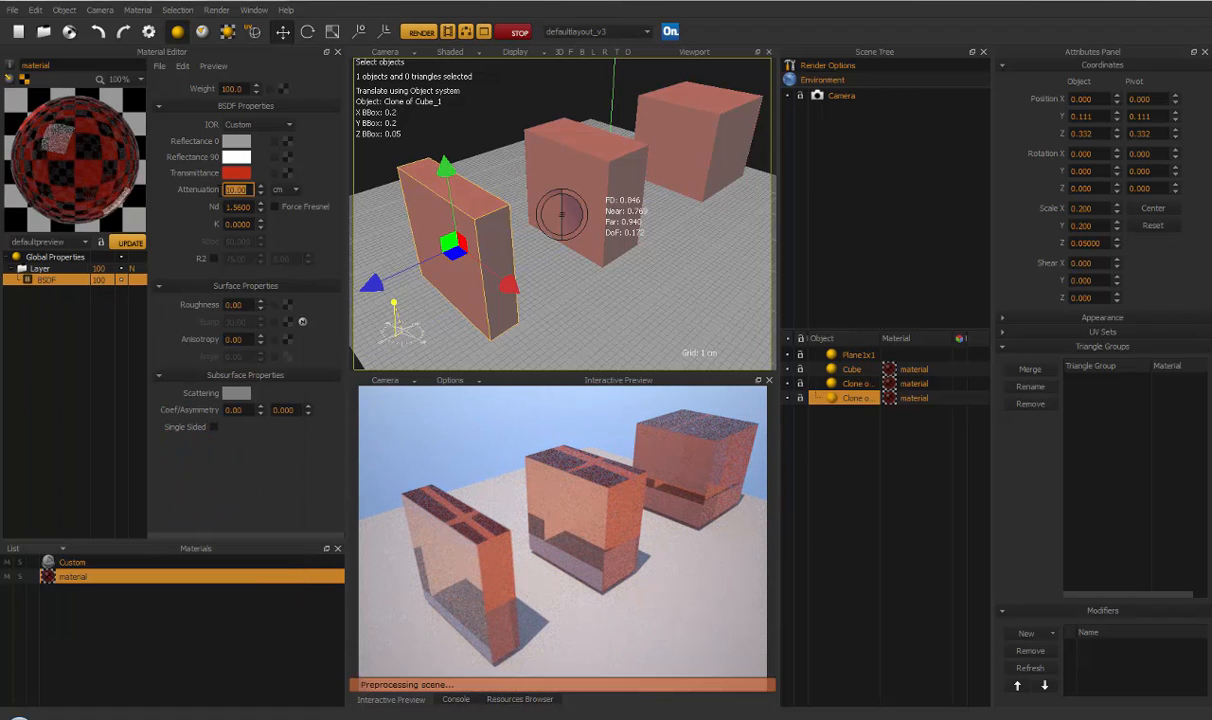
{"action": "left_click_drag", "start_coordinate": [425, 493], "coordinate": [555, 557]}
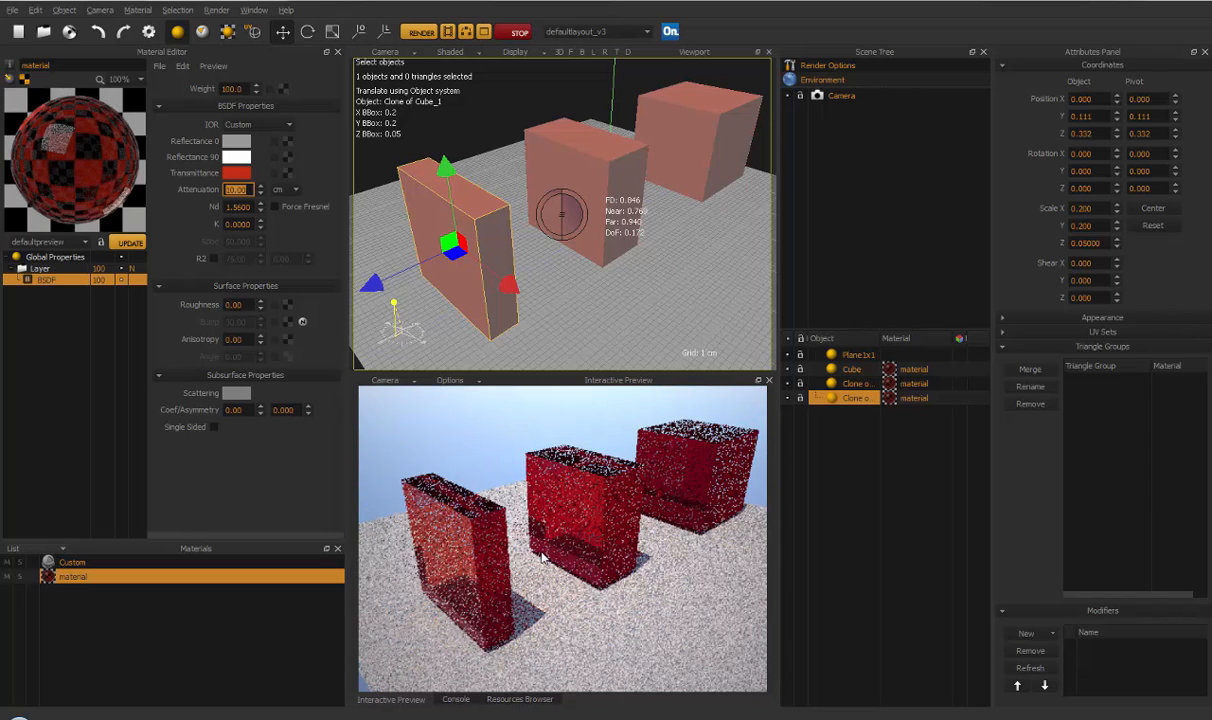
{"action": "left_click_drag", "start_coordinate": [250, 191], "coordinate": [213, 191]}
{"action": "type", "text": "5"}
{"action": "key", "text": "Return"}
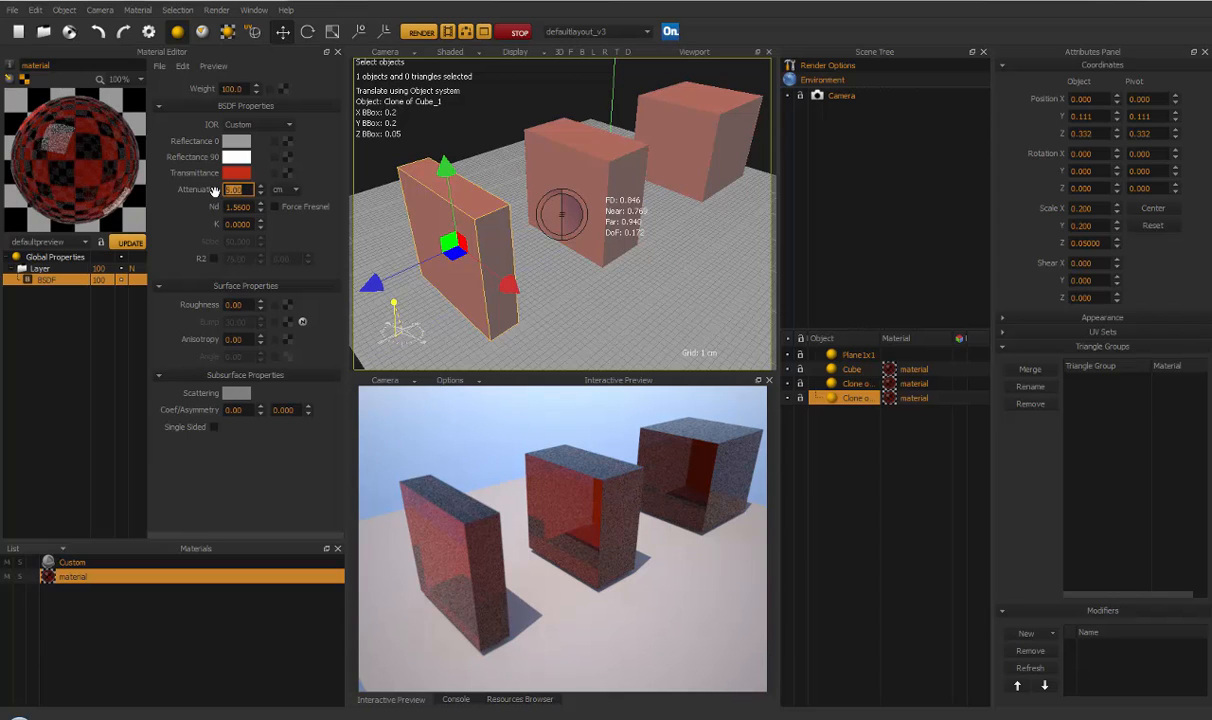
Try an attenuation distance of 500 cm, restore 5 cm, and review the transmittance color without changing it
{"action": "type", "text": "500"}
{"action": "key", "text": "Return"}
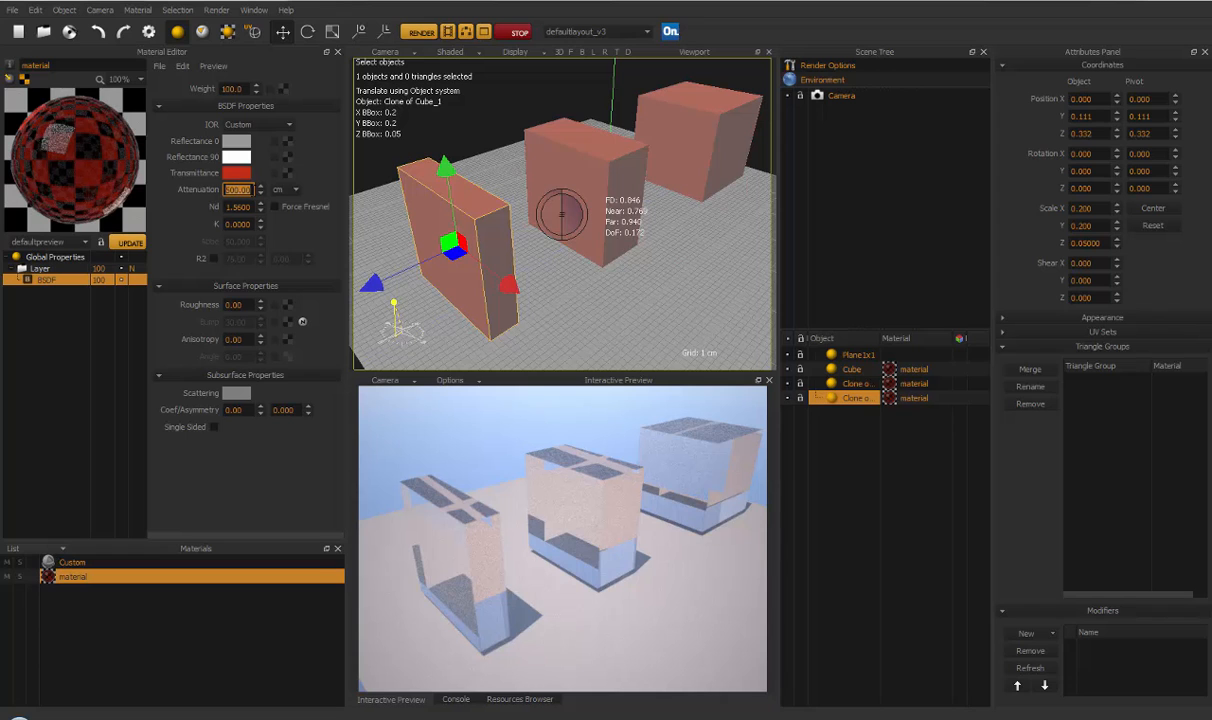
{"action": "type", "text": "5"}
{"action": "key", "text": "Return"}
{"action": "left_click", "coordinate": [236, 173]}
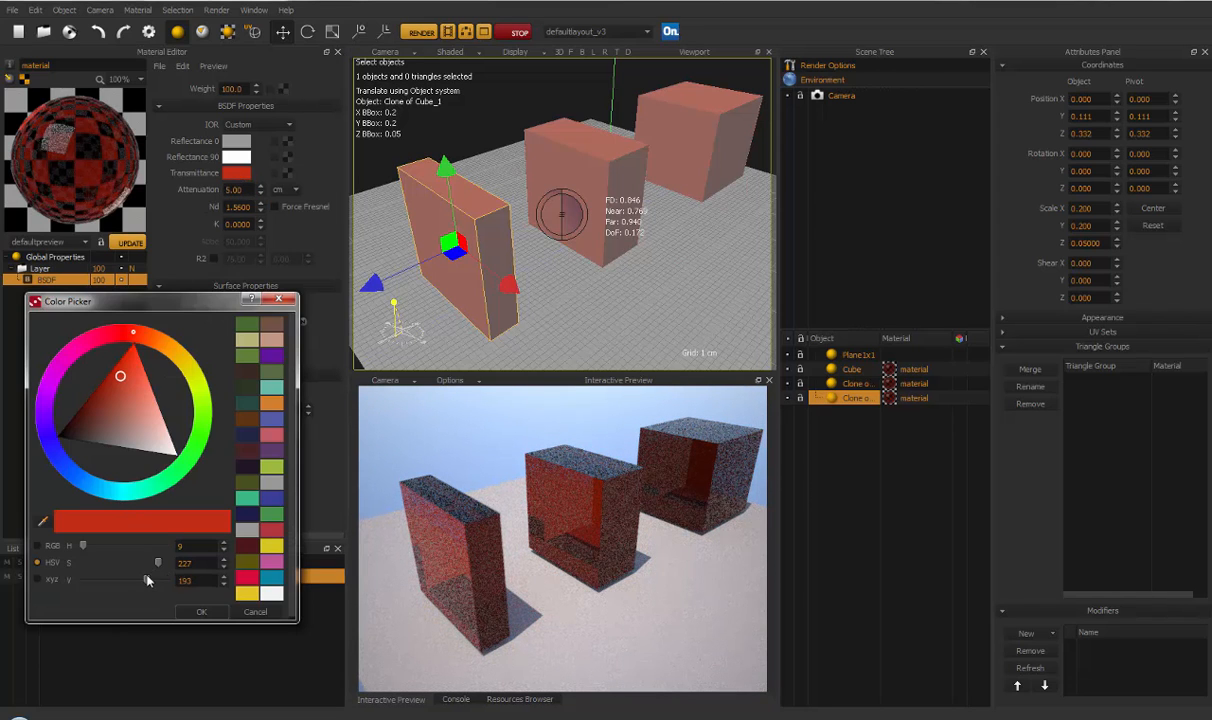
{"action": "left_click", "coordinate": [201, 611]}
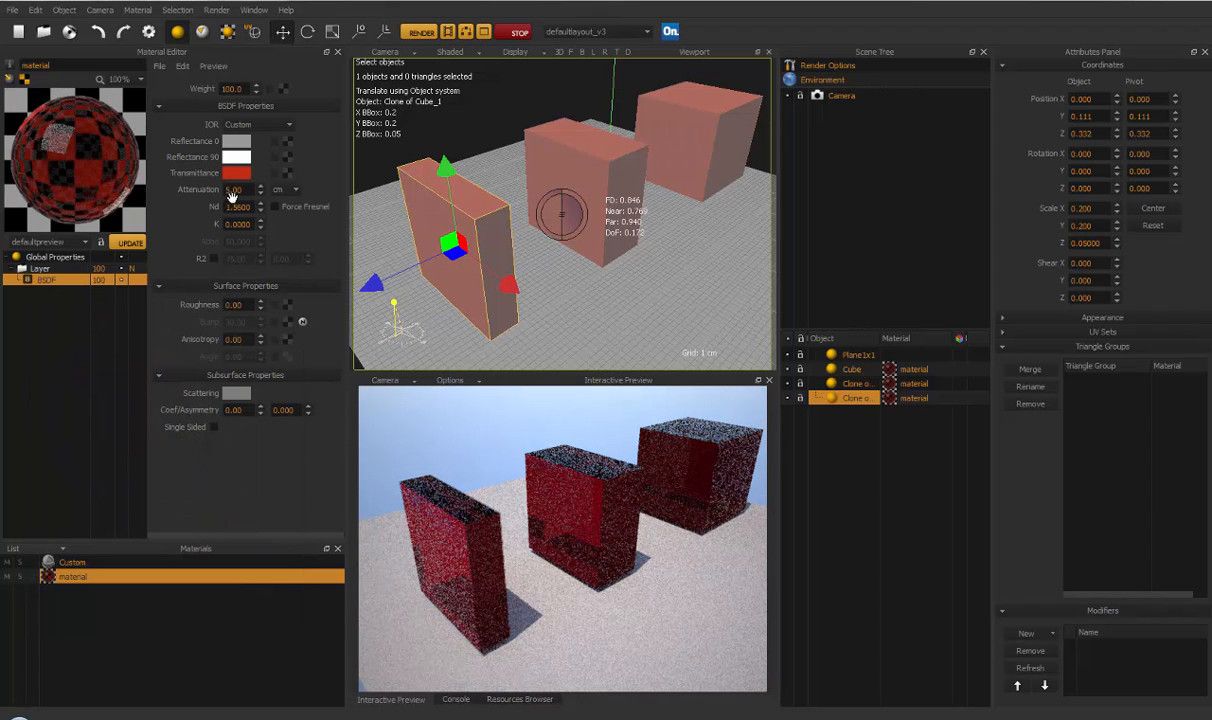
Try an attenuation distance of 4 cm on the red transparent material to compare the three blocks
{"action": "double_click", "coordinate": [233, 189]}
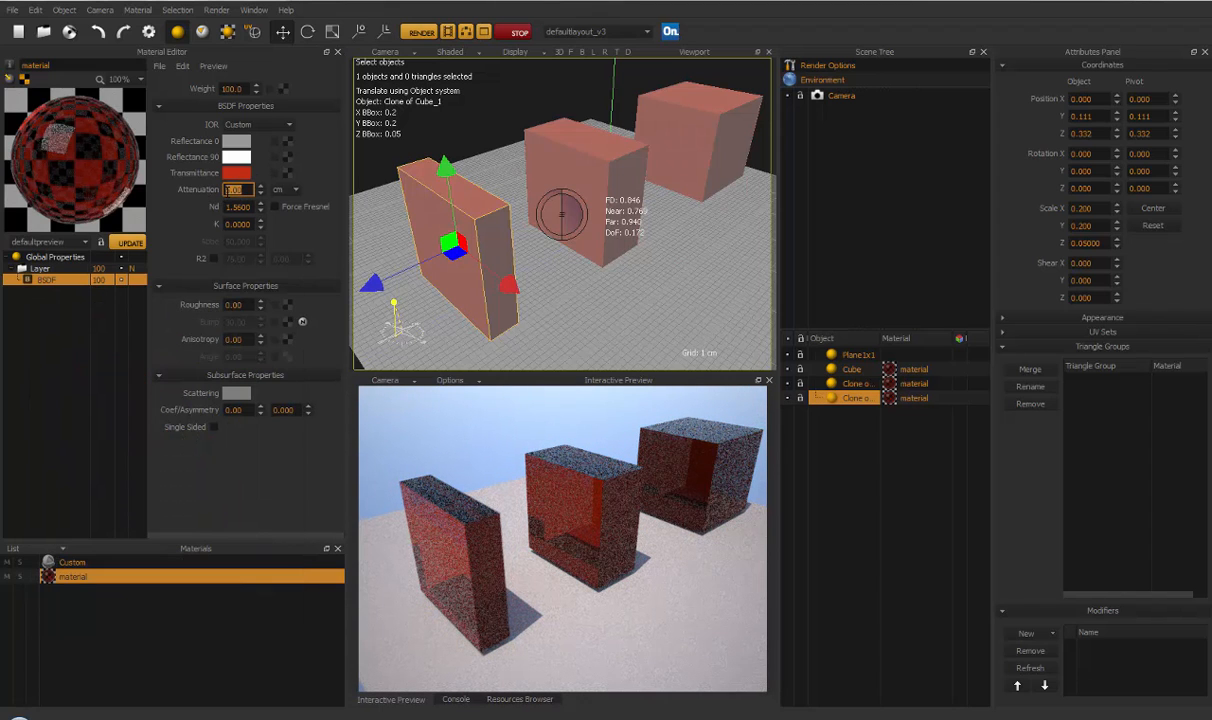
{"action": "type", "text": "4"}
{"action": "key", "text": "Return"}
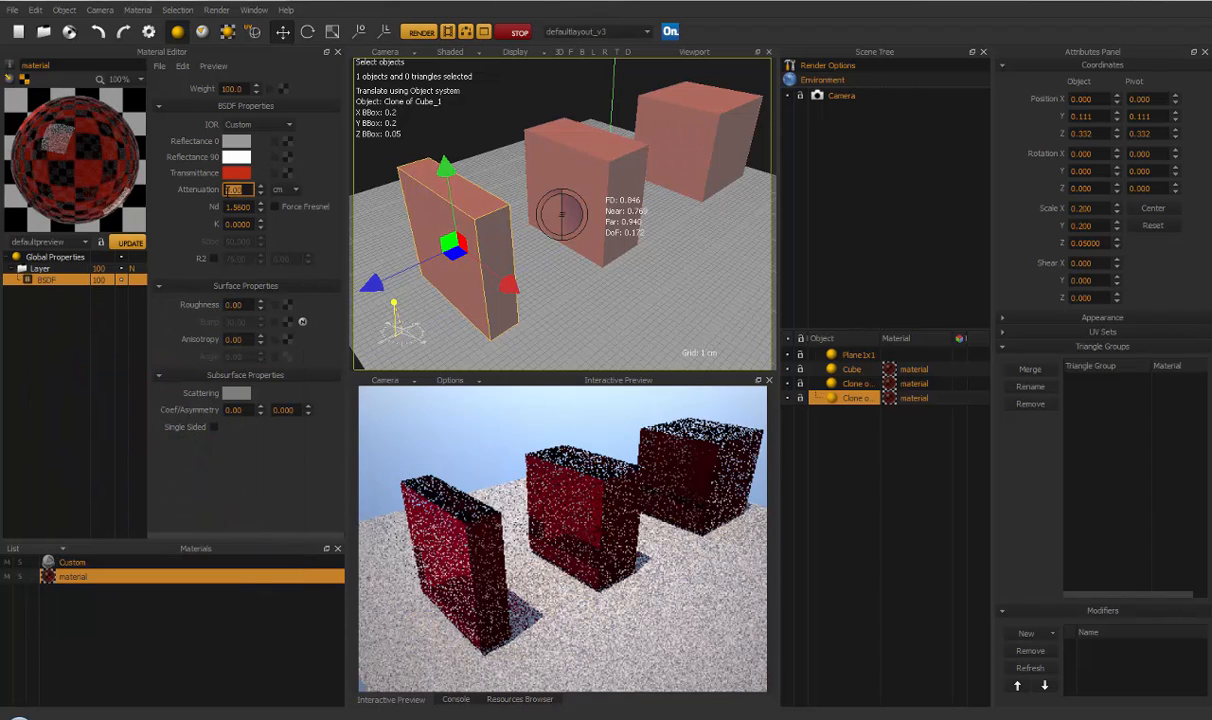
{"action": "middle_click_drag", "start_coordinate": [568, 218], "coordinate": [579, 273]}
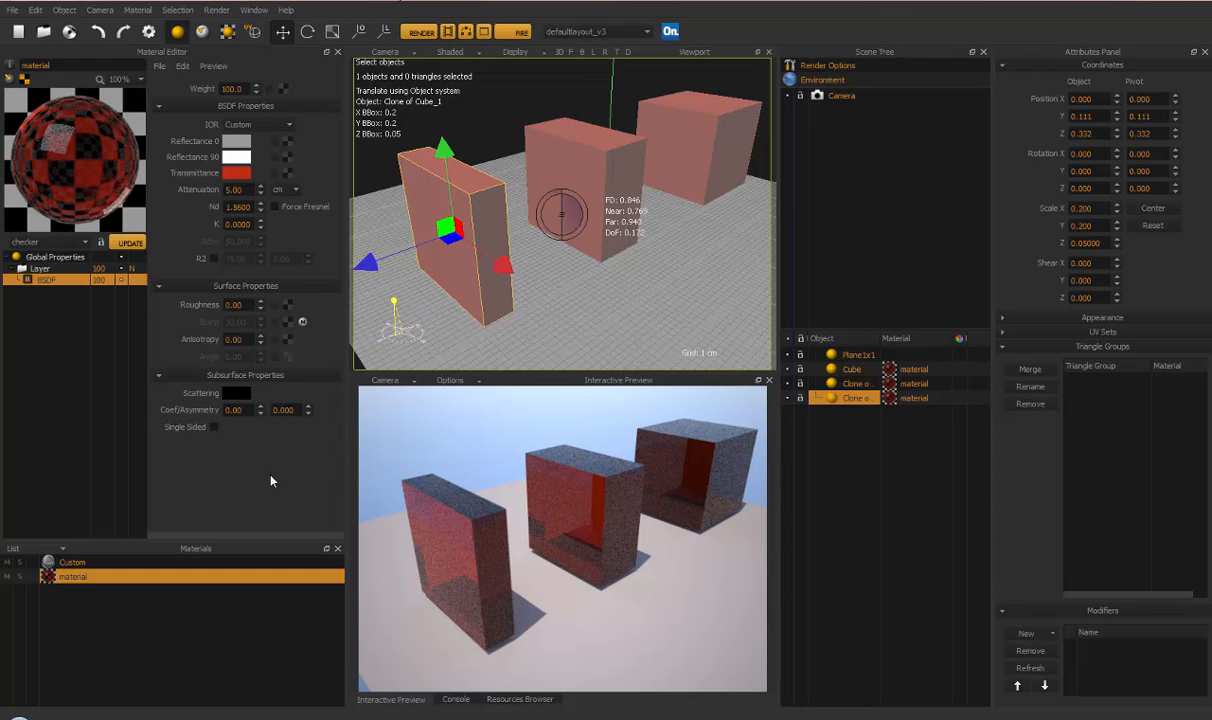
Inspect the material's scattering color in the color picker without changing it
{"action": "left_click", "coordinate": [232, 396]}
{"action": "left_click_drag", "start_coordinate": [185, 289], "coordinate": [203, 285]}
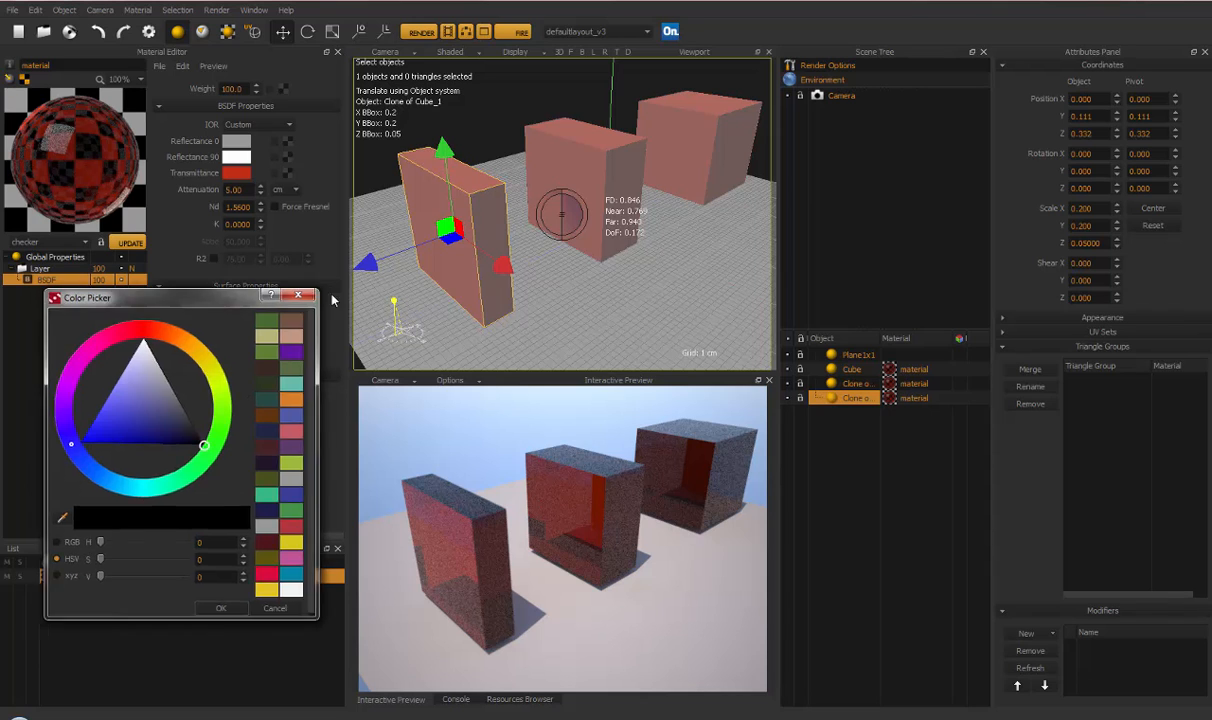
{"action": "left_click_drag", "start_coordinate": [332, 295], "coordinate": [506, 199]}
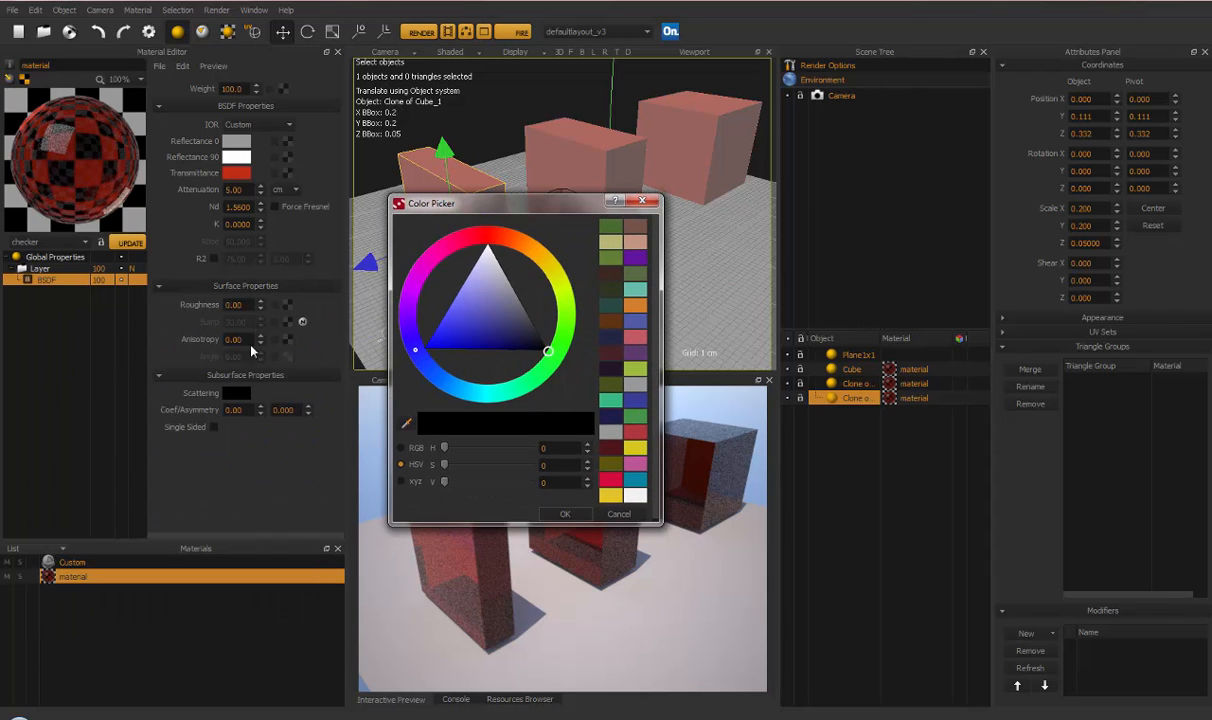
{"action": "left_click", "coordinate": [620, 514]}
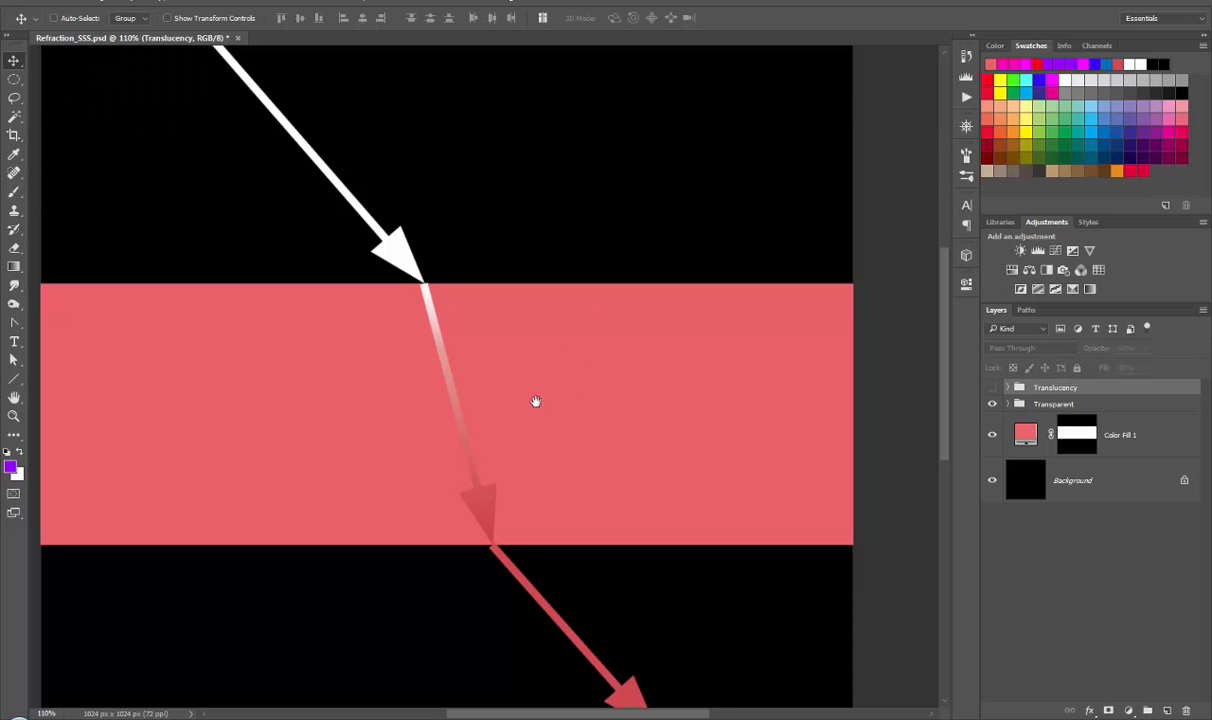
In Photoshop's Refraction_SSS.psd, review the transparent ray diagram and replace it by showing the Translucency group and hiding the Transparent group
{"action": "scroll", "coordinate": [507, 380], "scroll_direction": "down", "scroll_amount": 1}
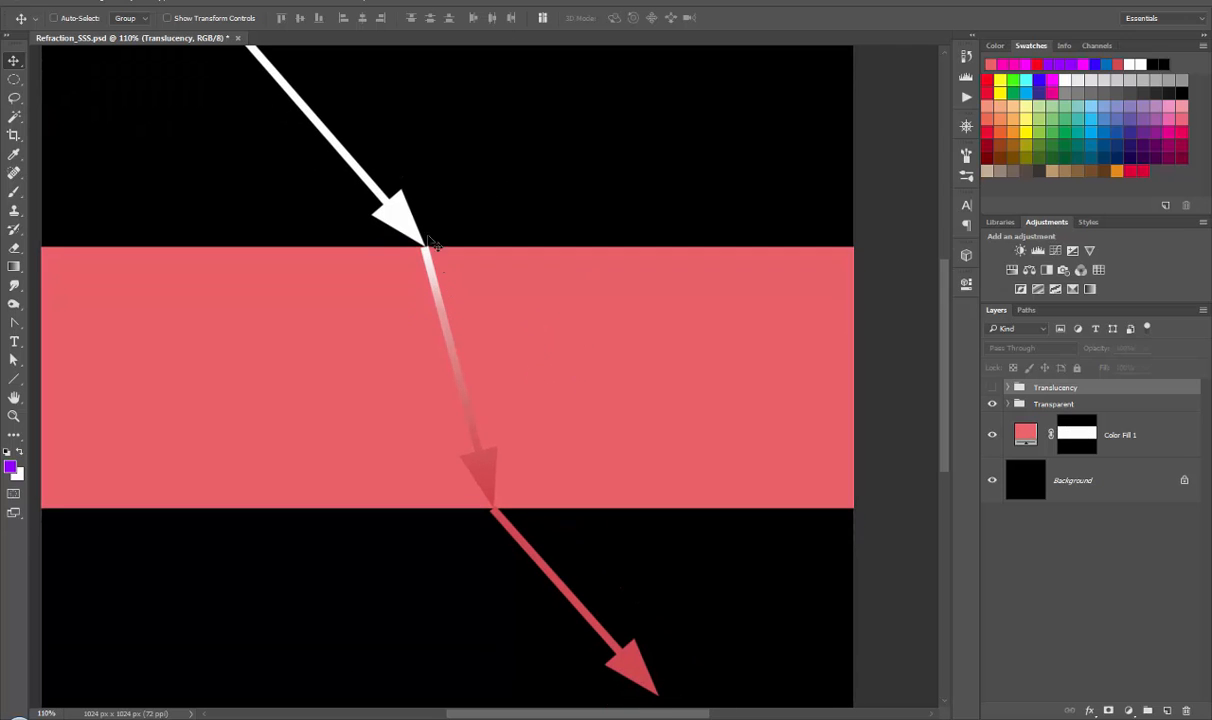
{"action": "left_click_drag", "start_coordinate": [363, 309], "coordinate": [373, 329]}
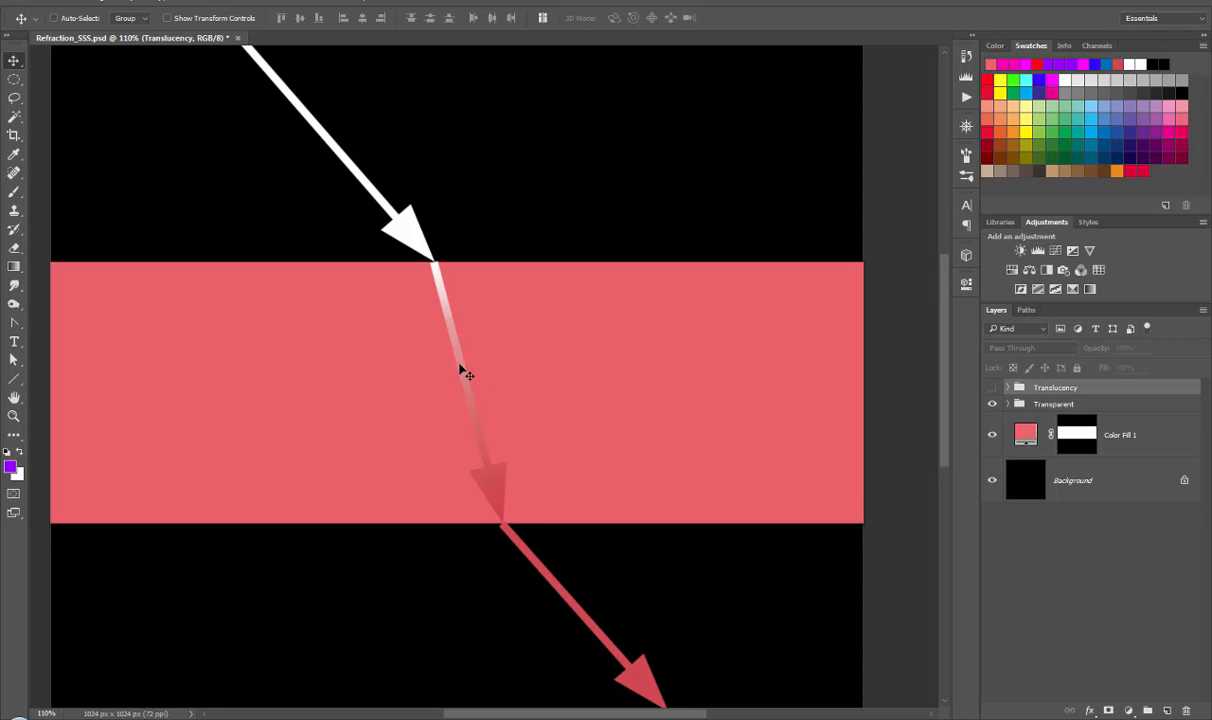
{"action": "left_click_drag", "start_coordinate": [535, 553], "coordinate": [472, 446]}
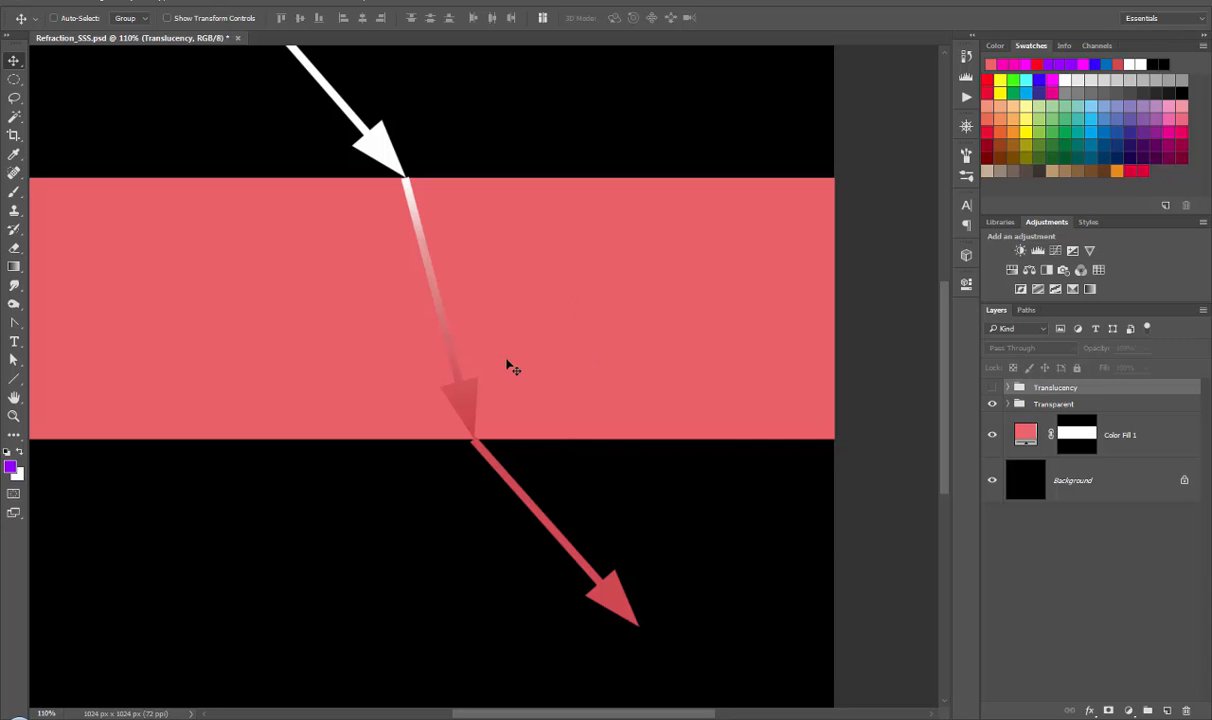
{"action": "left_click_drag", "start_coordinate": [401, 329], "coordinate": [422, 376]}
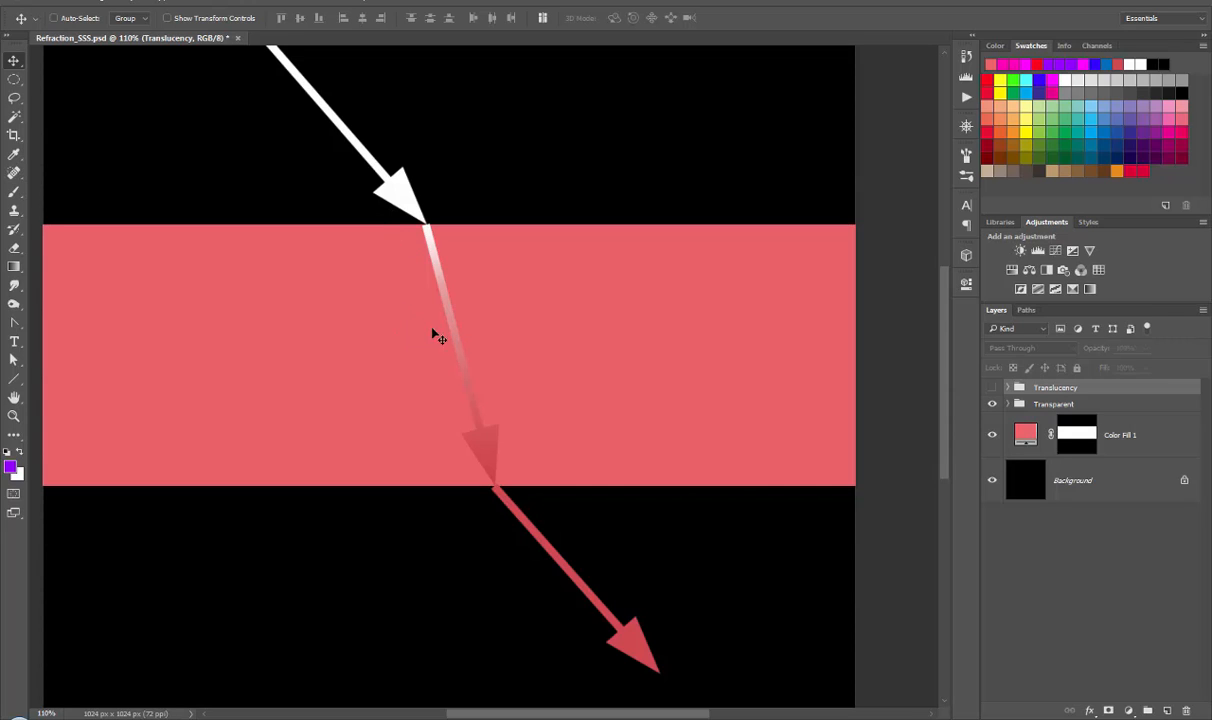
{"action": "left_click", "coordinate": [992, 387]}
{"action": "left_click", "coordinate": [993, 404]}
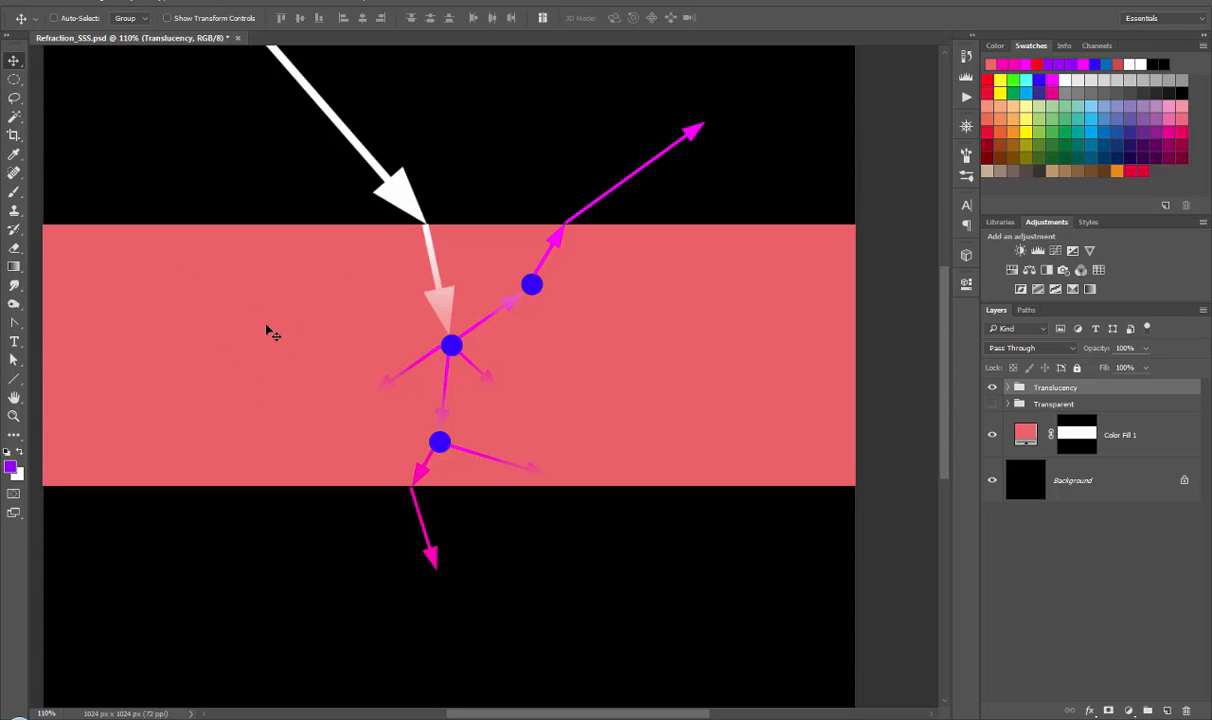
Examine the scattered ray paths in the translucency diagram and view the foreground color without changing it
{"action": "left_click_drag", "start_coordinate": [354, 319], "coordinate": [364, 374]}
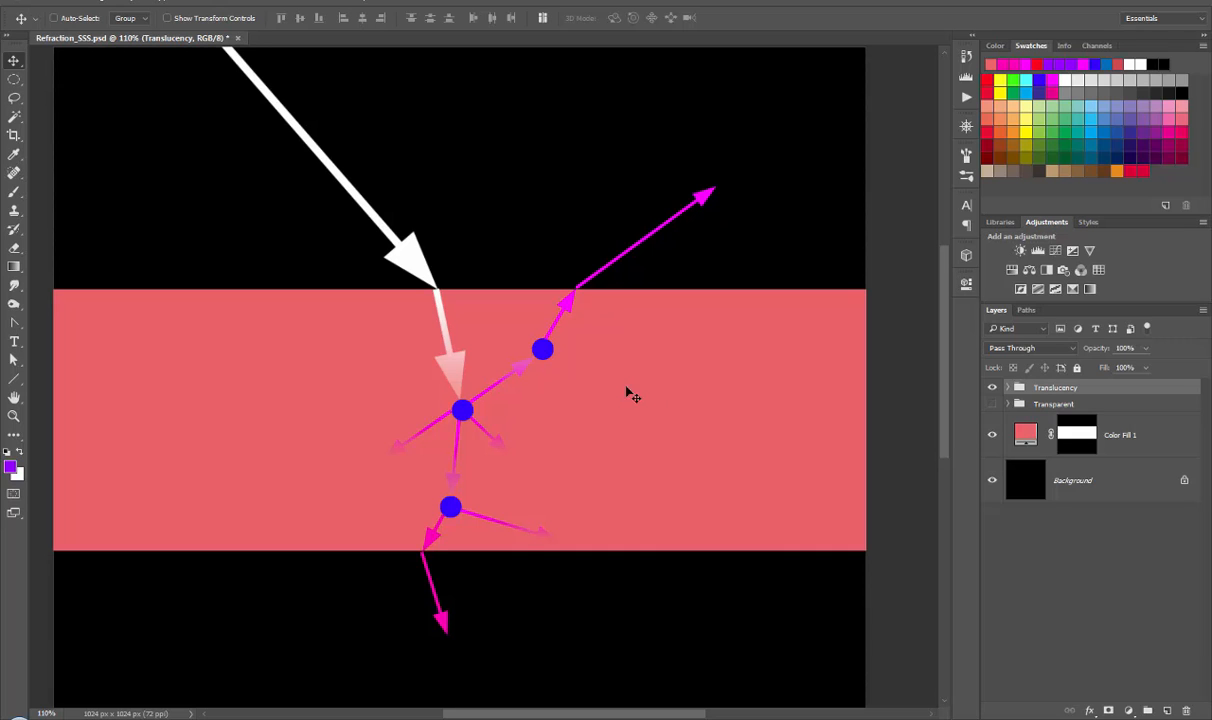
{"action": "scroll", "coordinate": [425, 358], "scroll_direction": "down", "scroll_amount": 2}
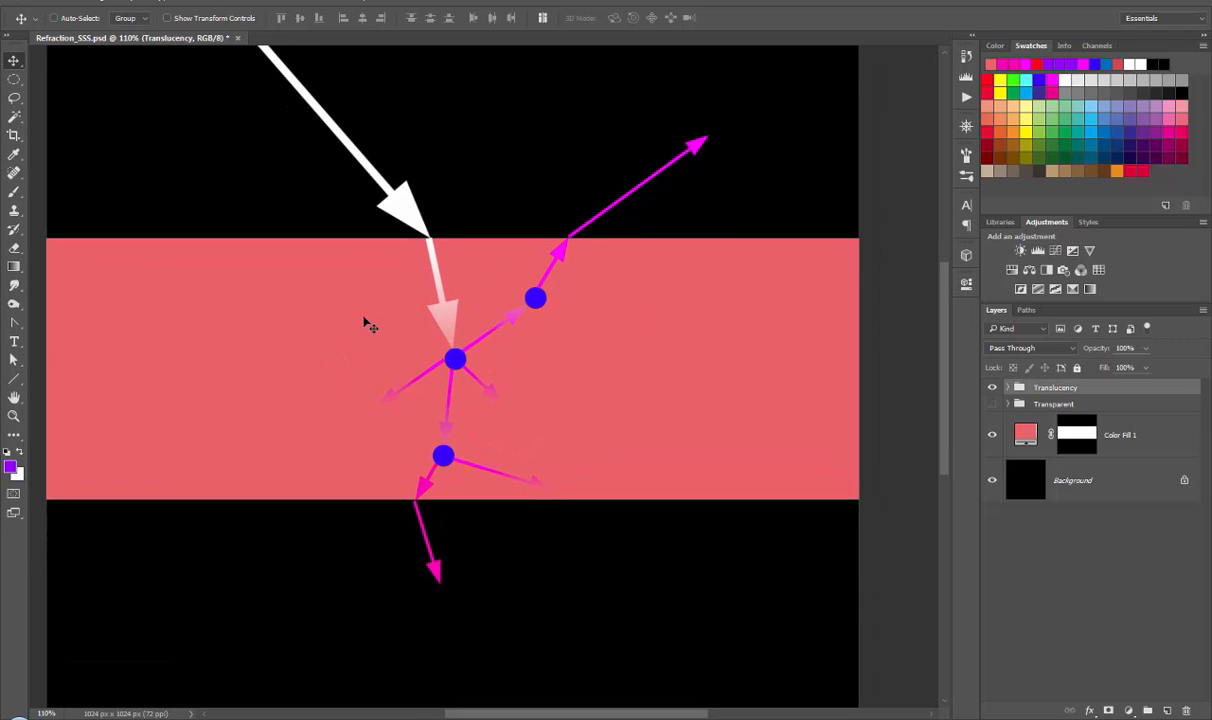
{"action": "left_click_drag", "start_coordinate": [367, 325], "coordinate": [400, 338]}
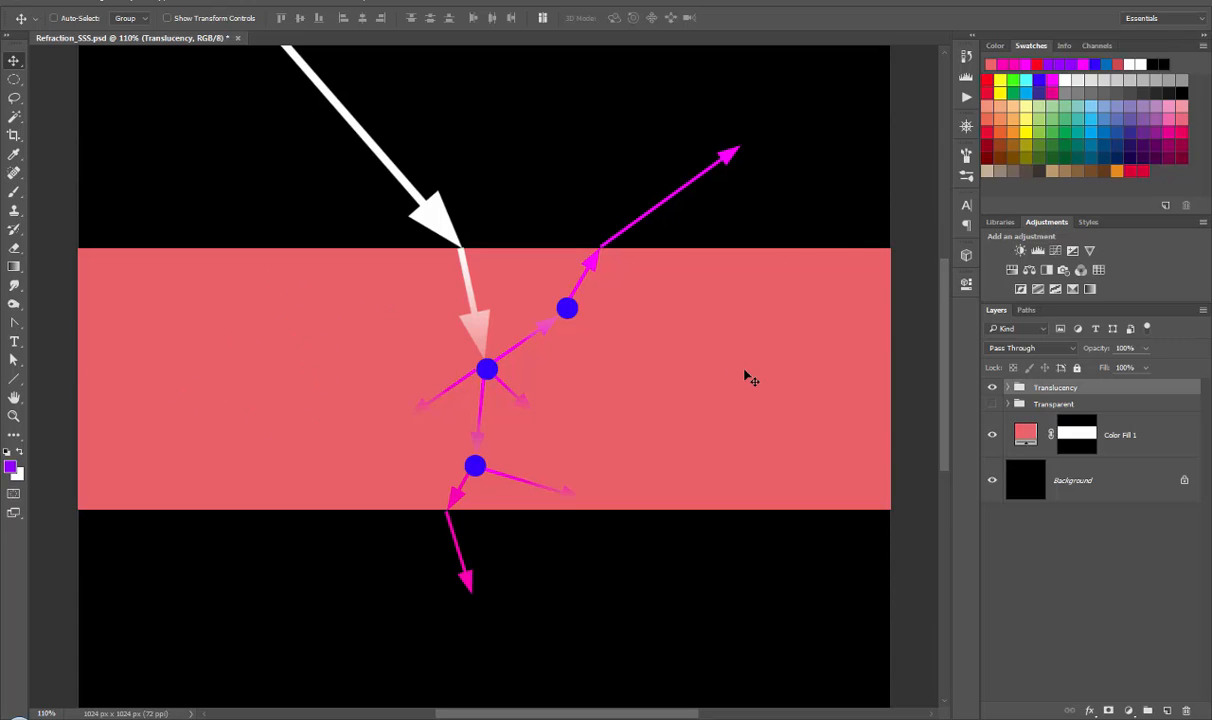
{"action": "left_click", "coordinate": [11, 465]}
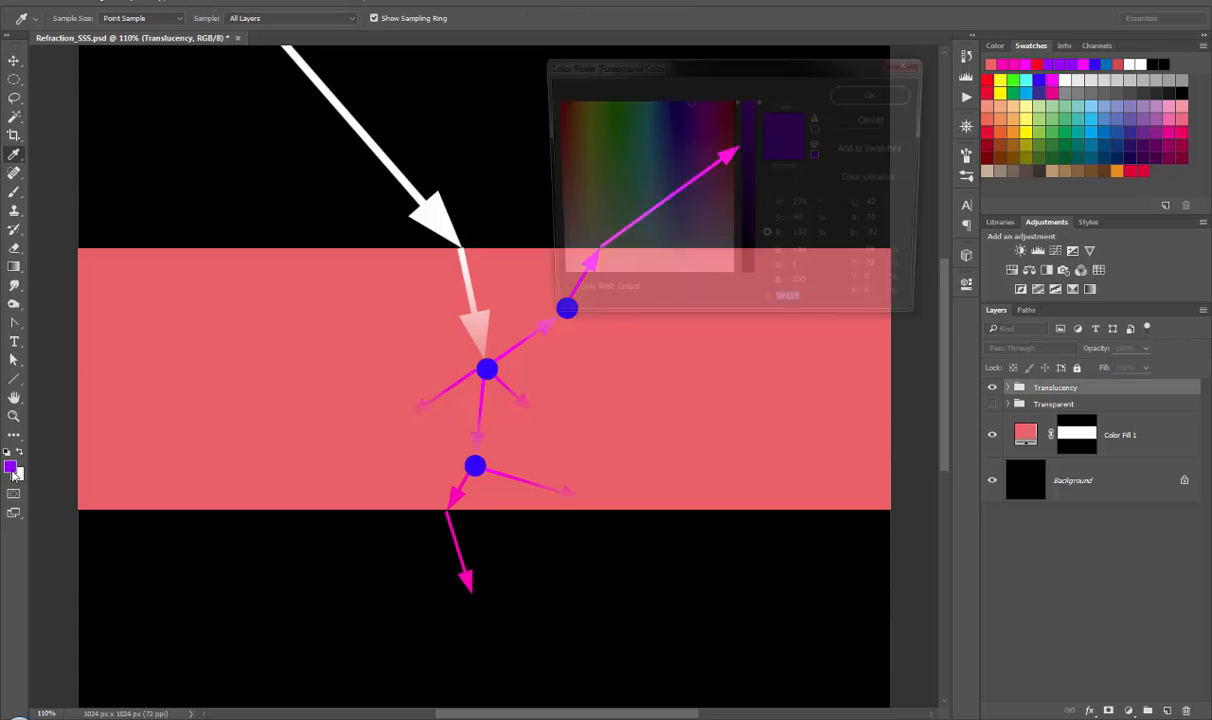
{"action": "left_click", "coordinate": [897, 122]}
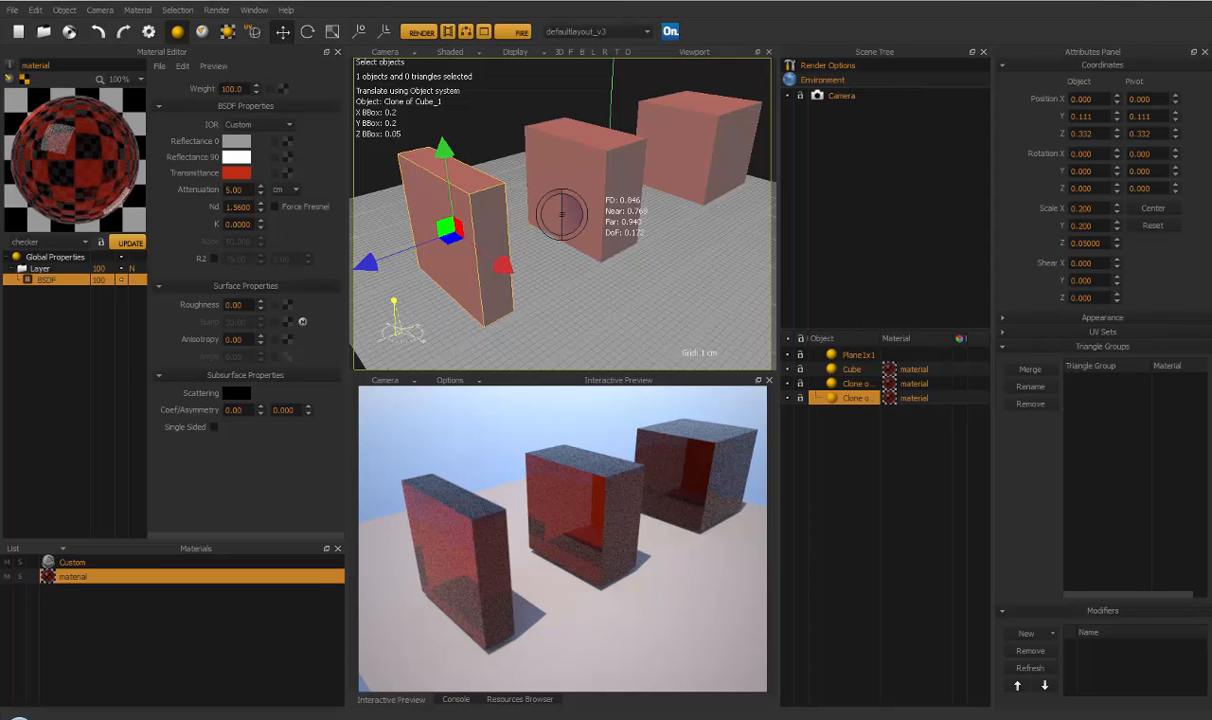
Back in Maxwell Studio, try a blue hue for the transmittance color and cancel the change
{"action": "left_click", "coordinate": [232, 171]}
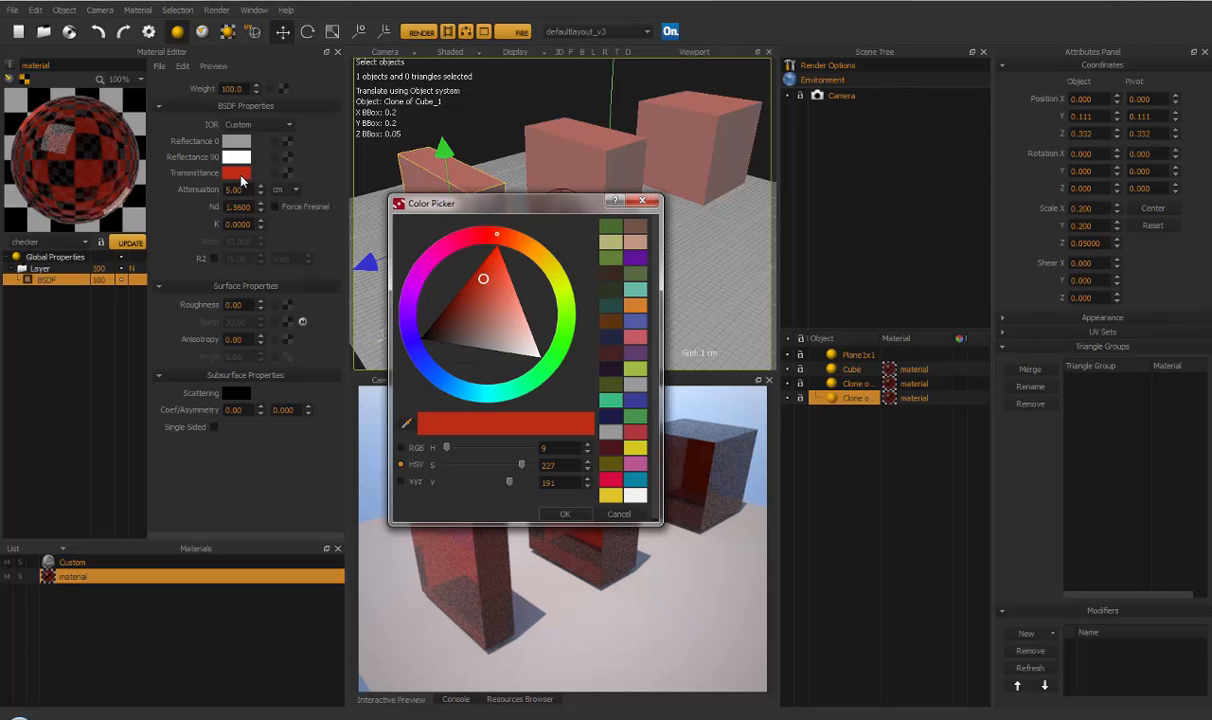
{"action": "left_click_drag", "start_coordinate": [364, 235], "coordinate": [272, 250]}
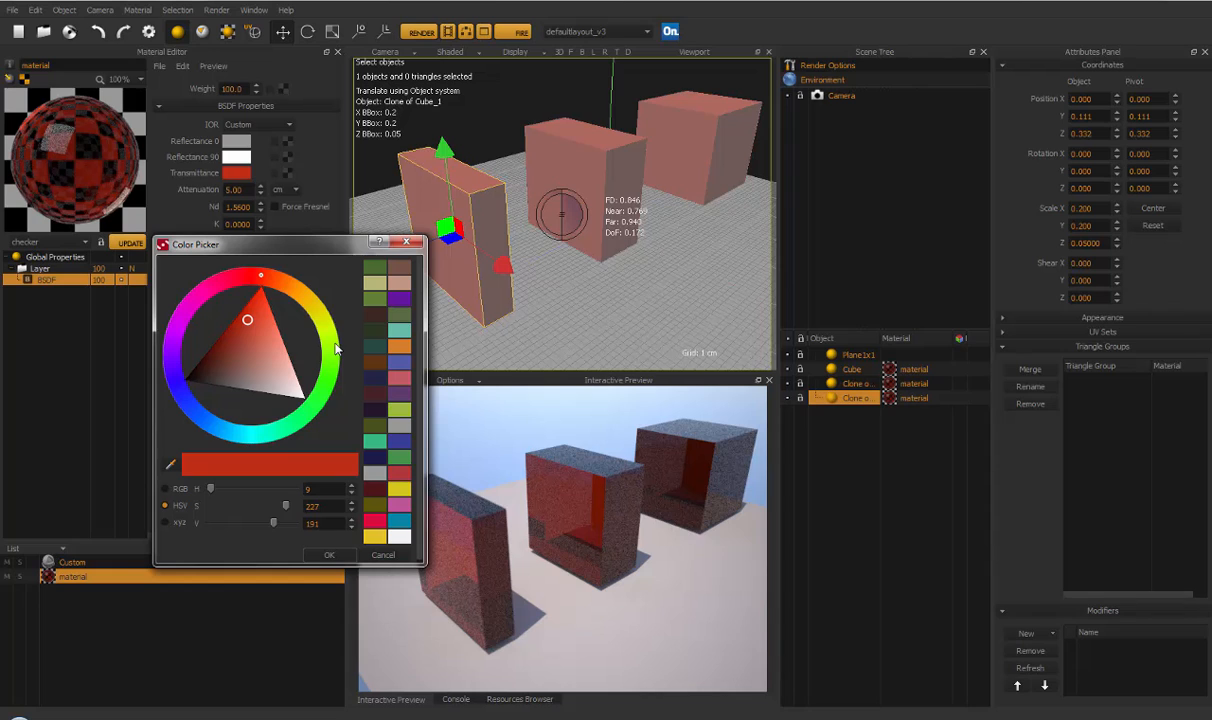
{"action": "left_click_drag", "start_coordinate": [268, 240], "coordinate": [285, 177]}
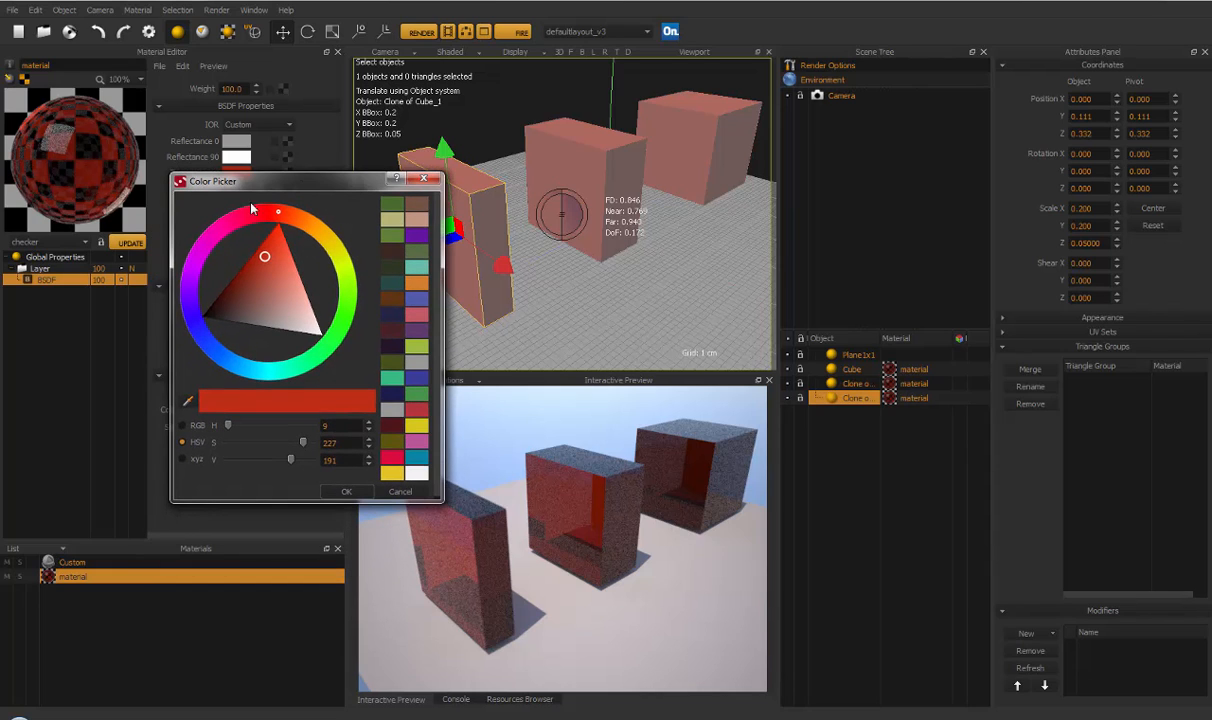
{"action": "left_click", "coordinate": [199, 338]}
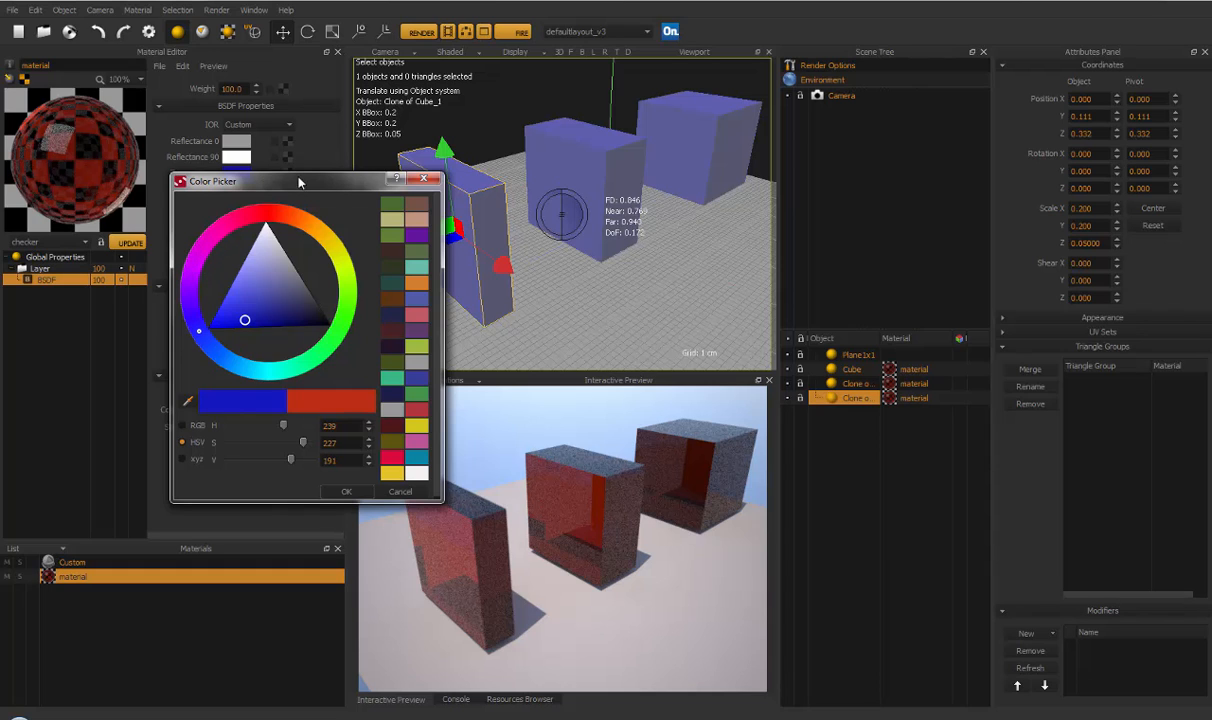
{"action": "left_click", "coordinate": [400, 491]}
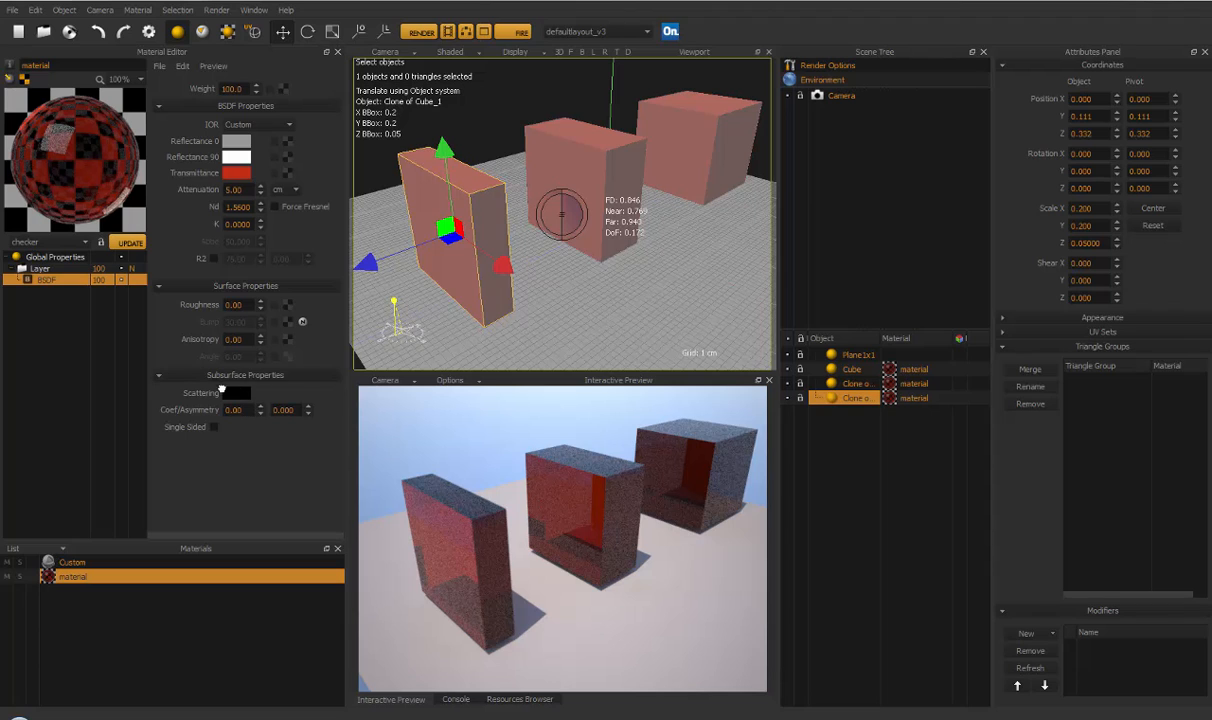
Set the scattering color to a blue with H 239, S 187 and V 191, and accept it
{"action": "left_click", "coordinate": [238, 392]}
{"action": "left_click_drag", "start_coordinate": [284, 184], "coordinate": [435, 97]}
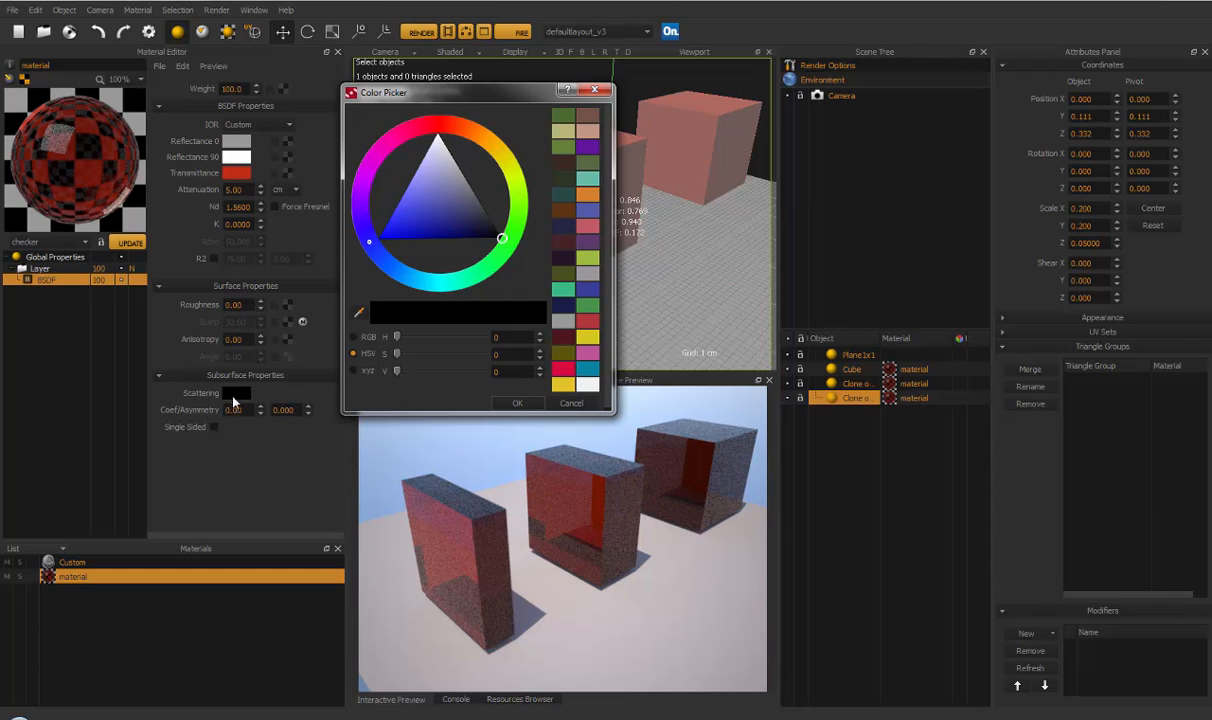
{"action": "left_click", "coordinate": [428, 176]}
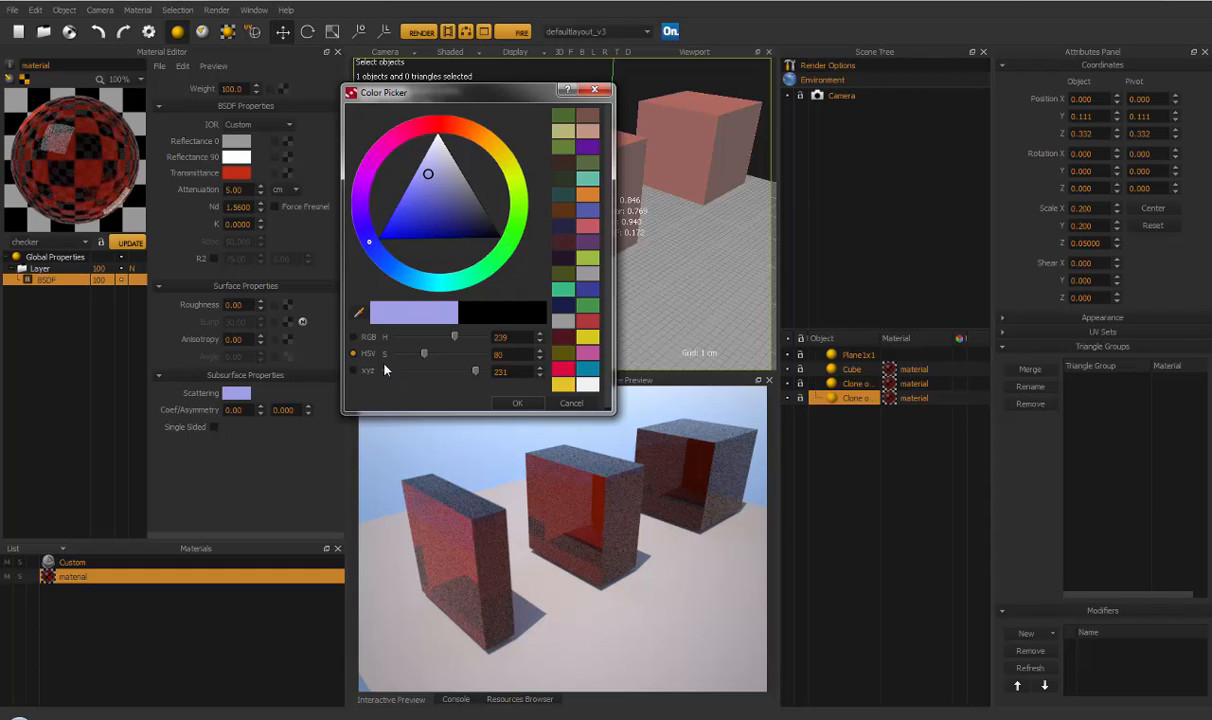
{"action": "mouse_move", "coordinate": [476, 373]}
{"action": "left_mouse_down"}
{"action": "mouse_move", "coordinate": [457, 383]}
{"action": "mouse_move", "coordinate": [460, 357]}
{"action": "mouse_move", "coordinate": [440, 358]}
{"action": "mouse_move", "coordinate": [455, 362]}
{"action": "left_mouse_up"}
{"action": "left_click_drag", "start_coordinate": [467, 95], "coordinate": [473, 70]}
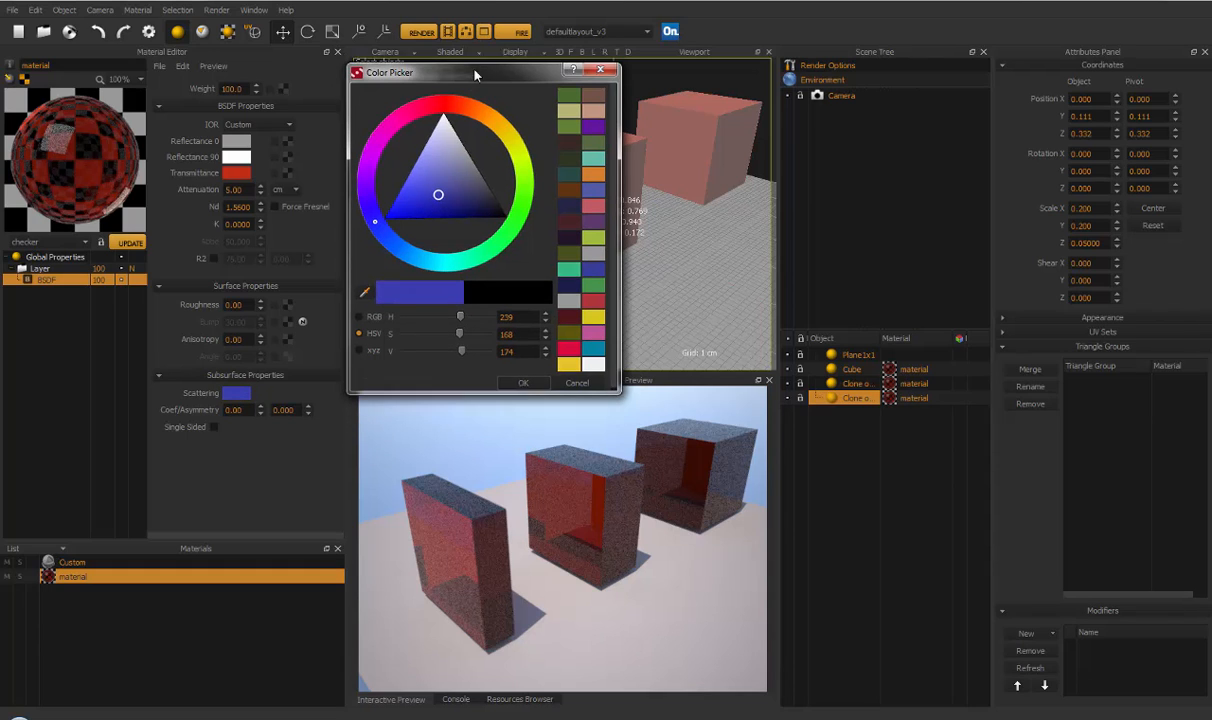
{"action": "left_click_drag", "start_coordinate": [460, 329], "coordinate": [467, 347]}
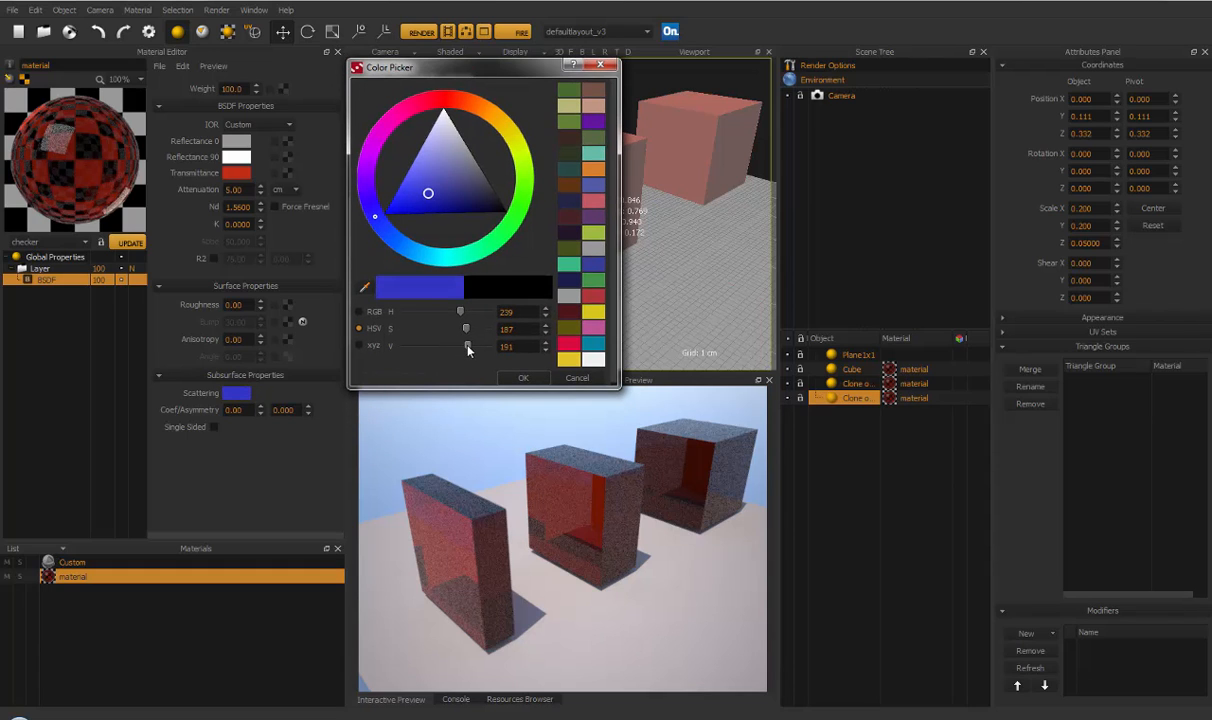
{"action": "left_click", "coordinate": [522, 378]}
Set the subsurface scattering coefficient to 1000
{"action": "left_click", "coordinate": [236, 410]}
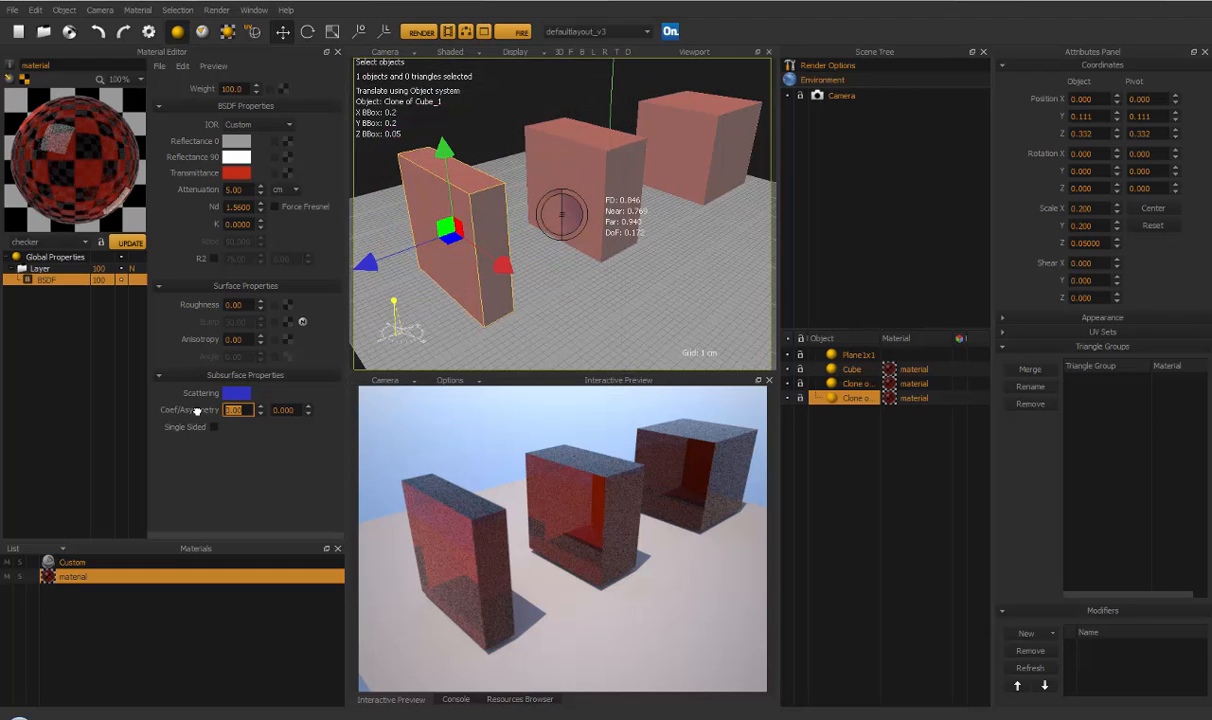
{"action": "type", "text": "1000"}
{"action": "key", "text": "Return"}
Switch the material preview to the sss_small scene and stop its rendering once the result can be judged
{"action": "left_click", "coordinate": [46, 242]}
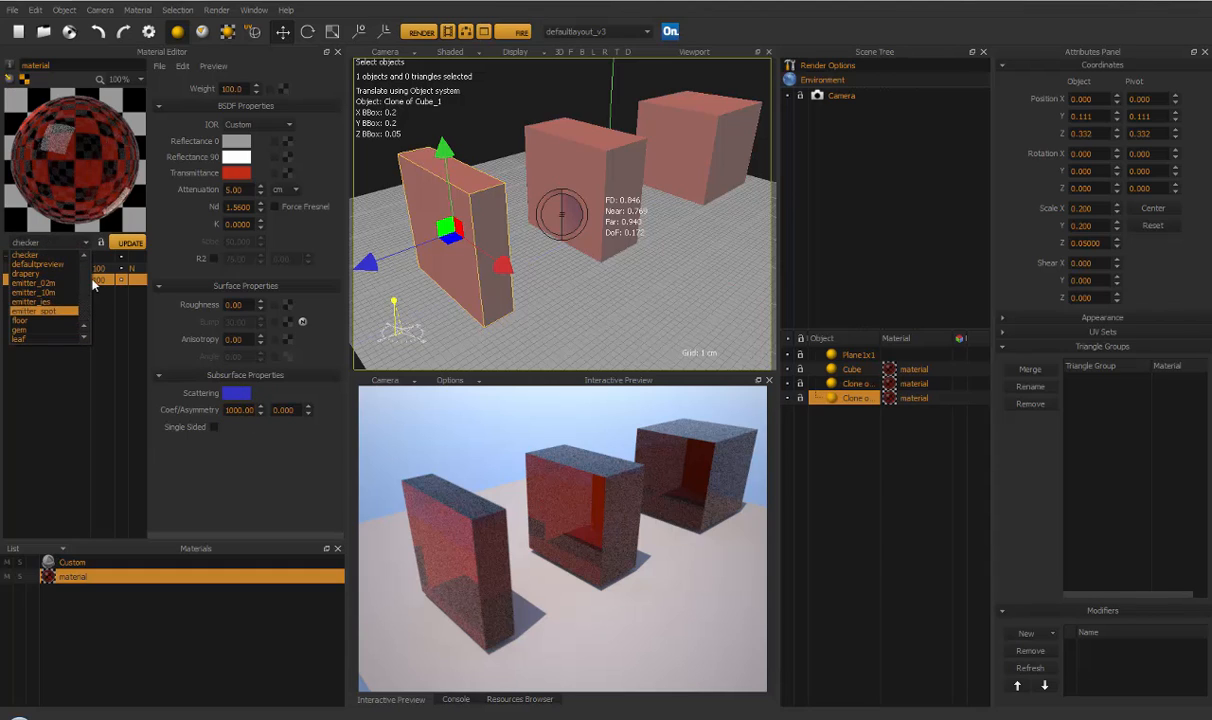
{"action": "left_click", "coordinate": [160, 383]}
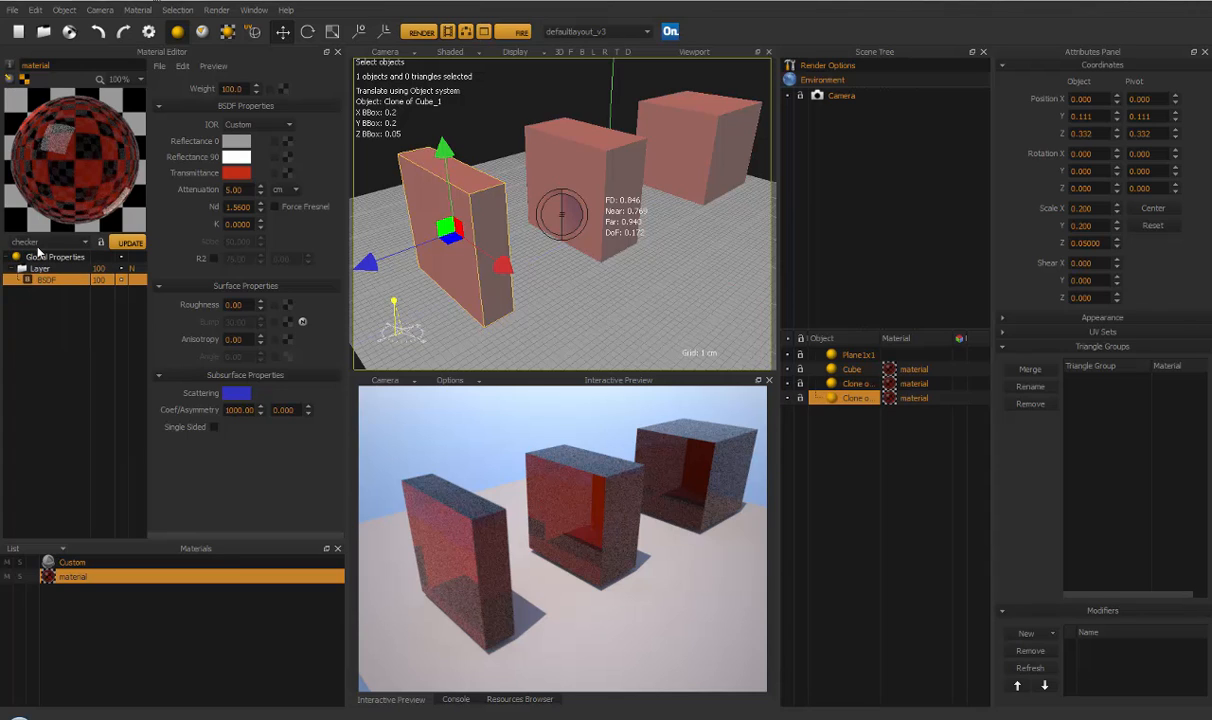
{"action": "left_click", "coordinate": [46, 241]}
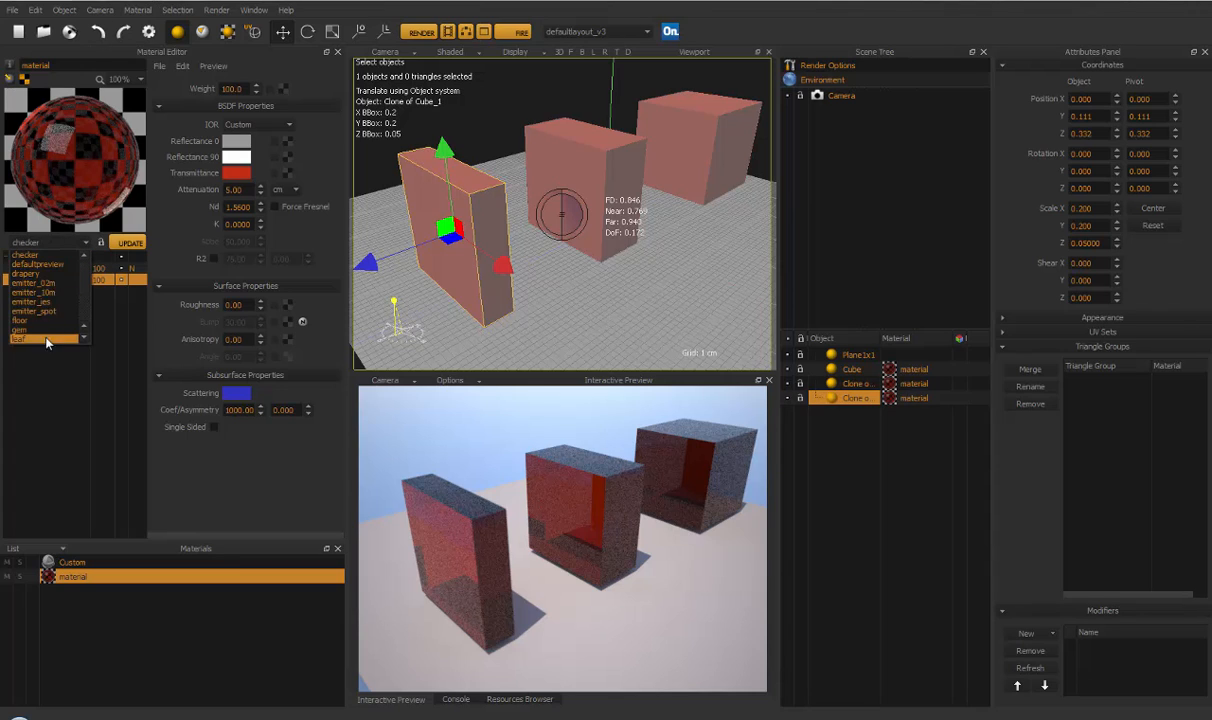
{"action": "scroll", "coordinate": [46, 341], "scroll_direction": "down", "scroll_amount": 3}
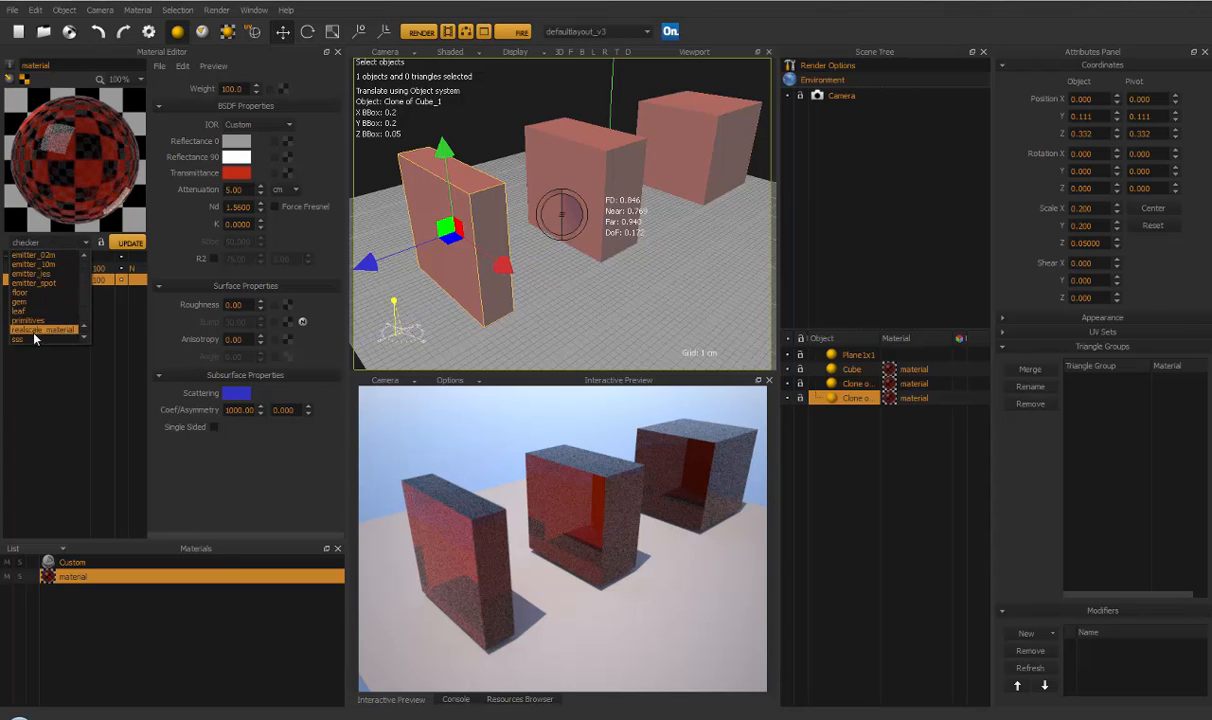
{"action": "scroll", "coordinate": [35, 332], "scroll_direction": "down", "scroll_amount": 1}
{"action": "left_click", "coordinate": [38, 321]}
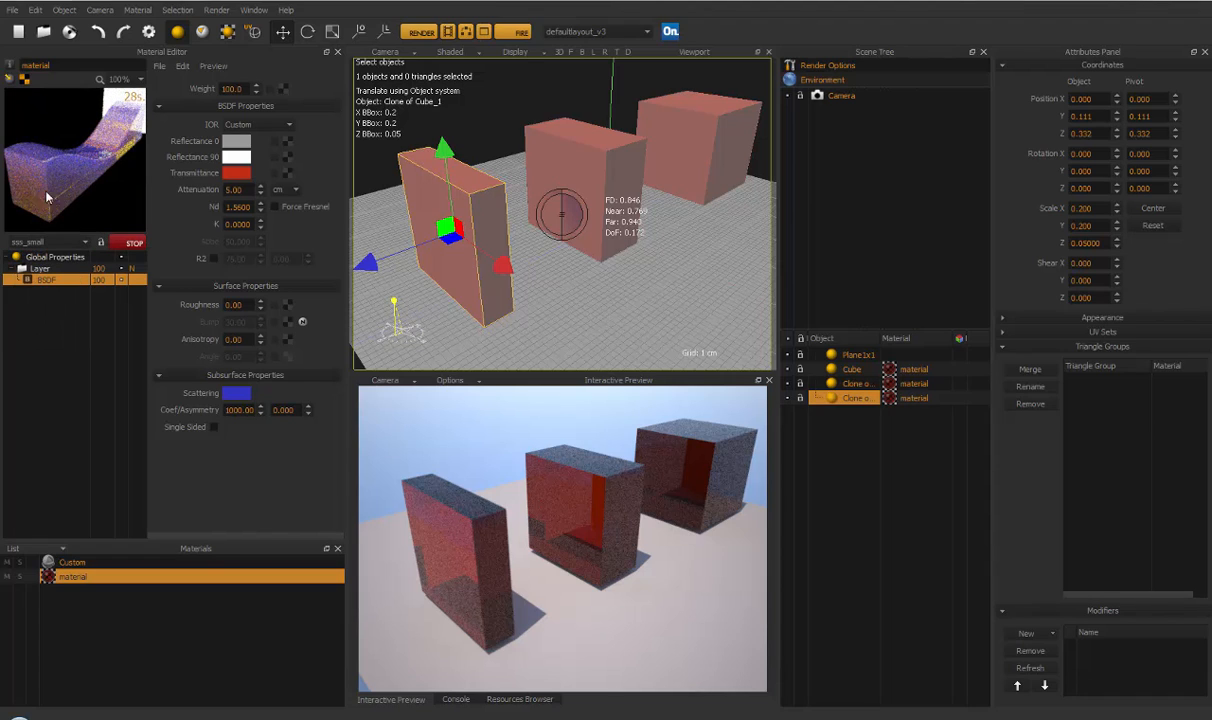
{"action": "left_click", "coordinate": [128, 244]}
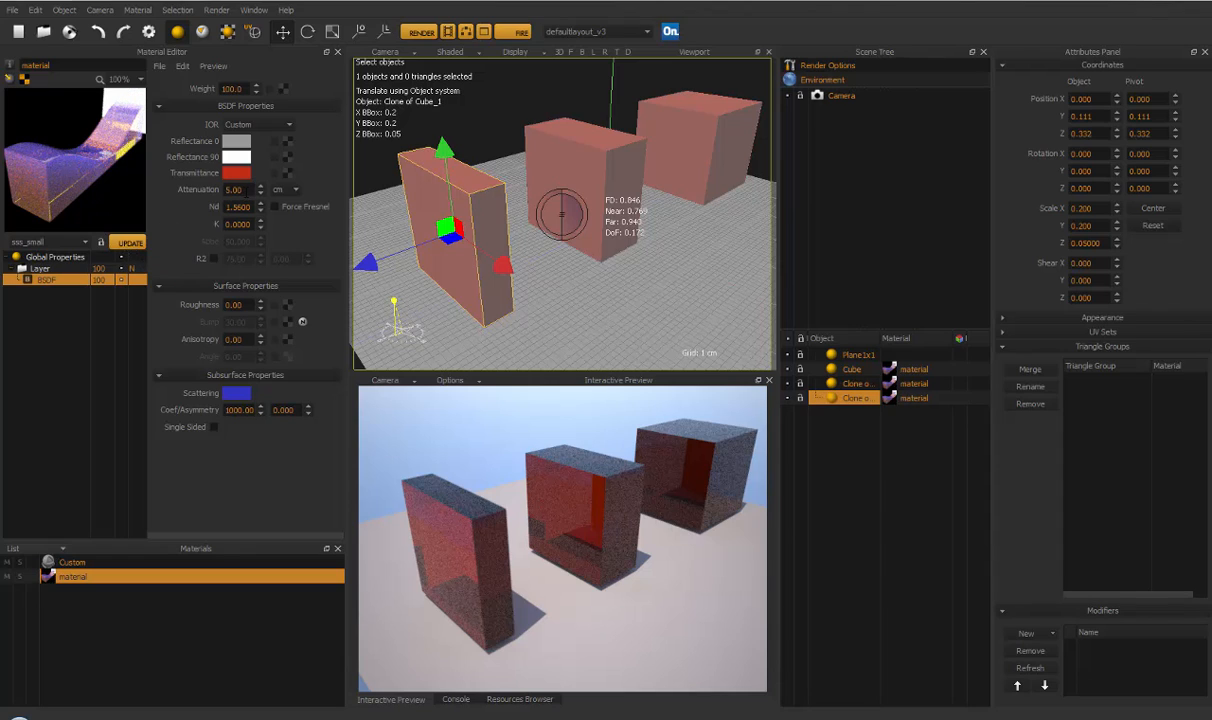
Set the attenuation distance to 2 cm and re-render both the material preview and the interactive view of the blocks
{"action": "left_click_drag", "start_coordinate": [248, 190], "coordinate": [6, 148]}
{"action": "type", "text": "2"}
{"action": "left_click", "coordinate": [131, 243]}
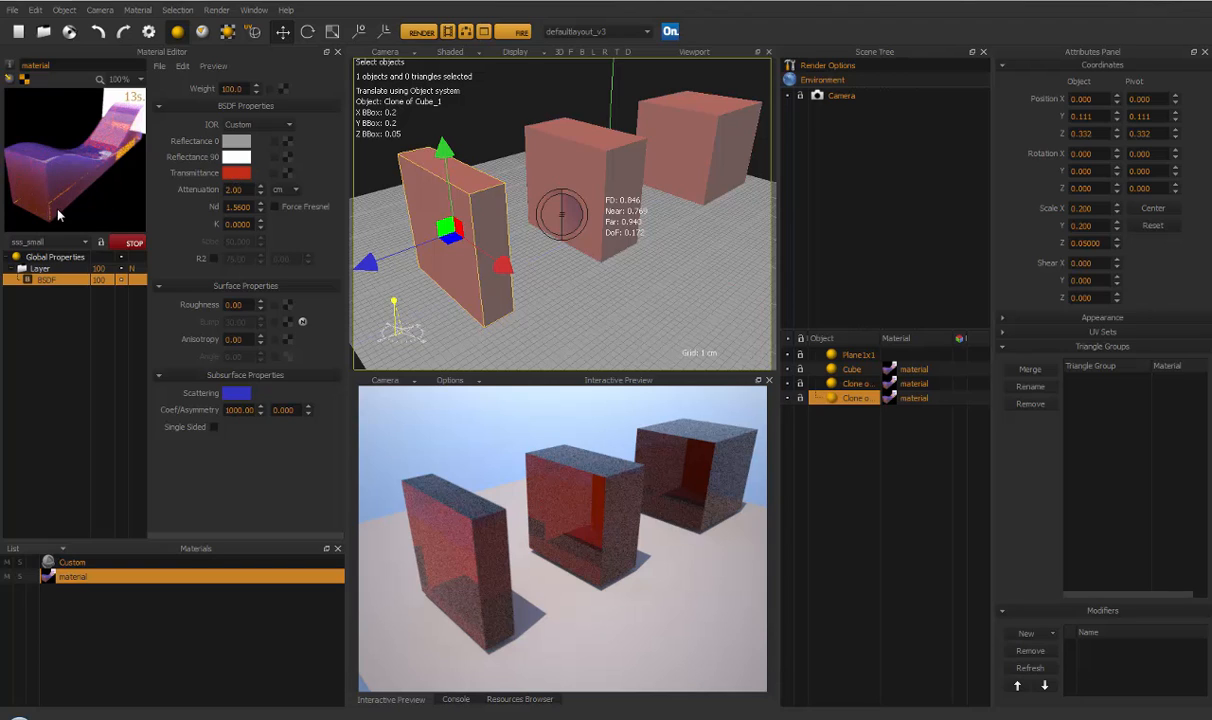
{"action": "left_click", "coordinate": [118, 236]}
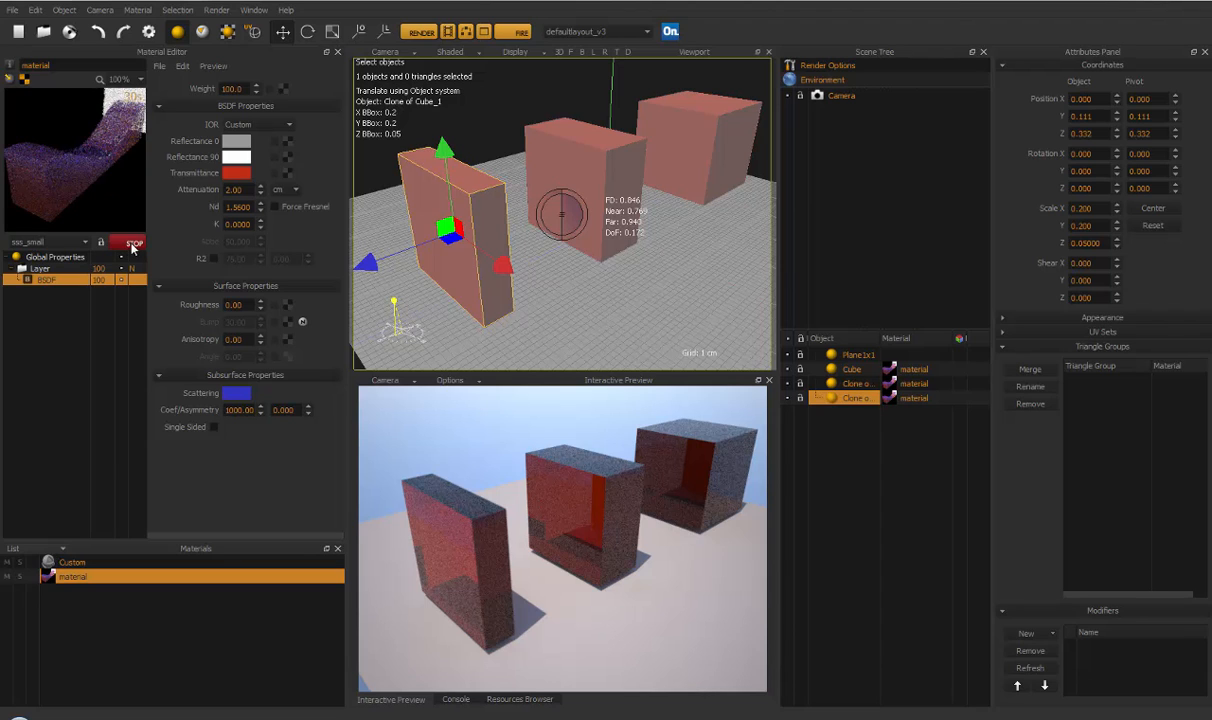
{"action": "left_click", "coordinate": [498, 32]}
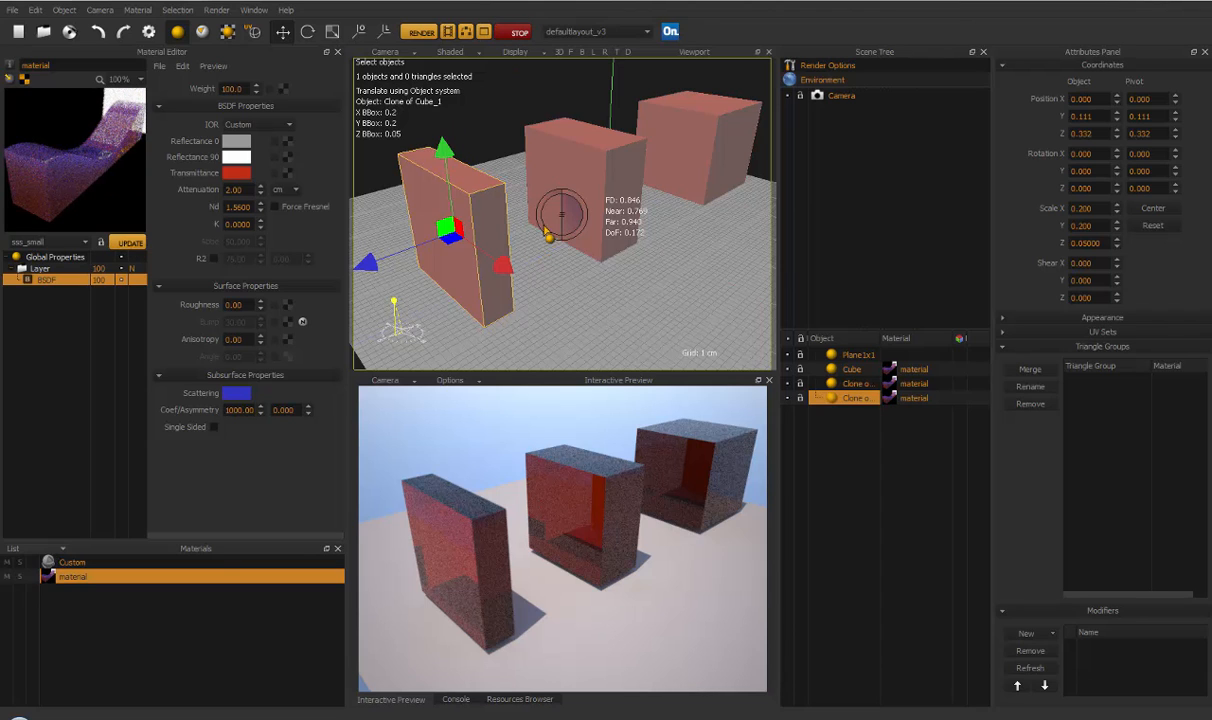
Stop the interactive preview and render the blocks in the viewport for comparison
{"action": "left_click", "coordinate": [505, 32]}
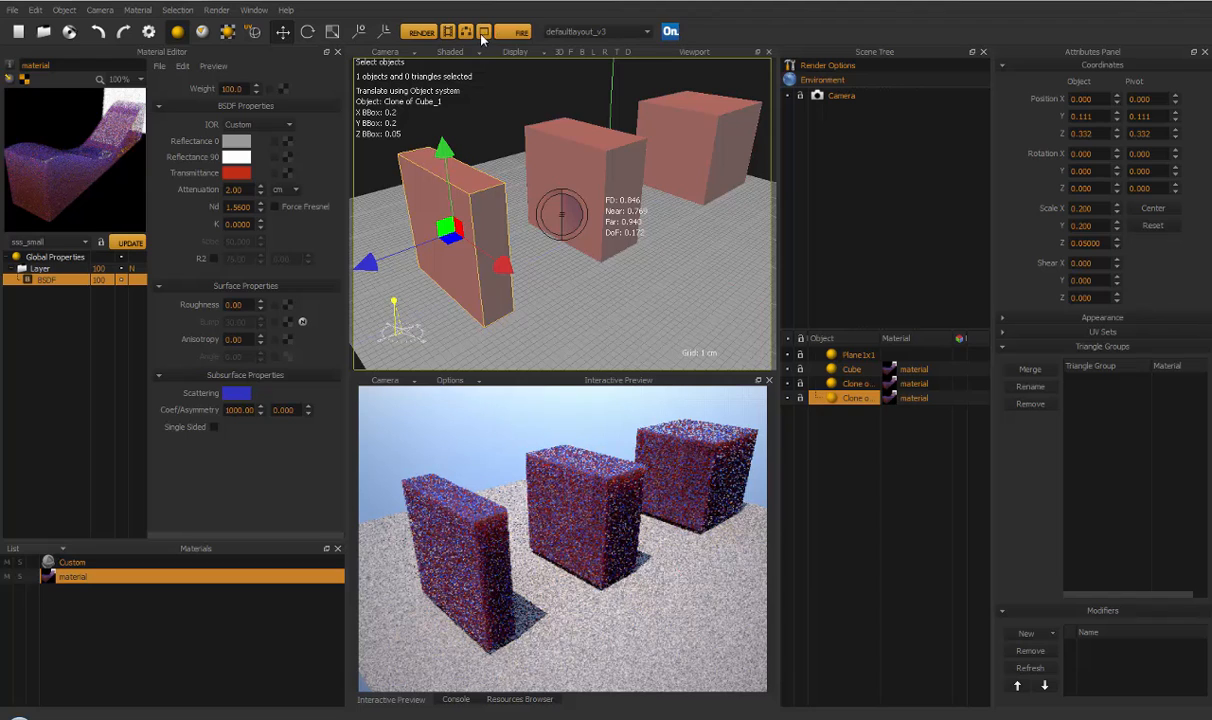
{"action": "left_click", "coordinate": [485, 32]}
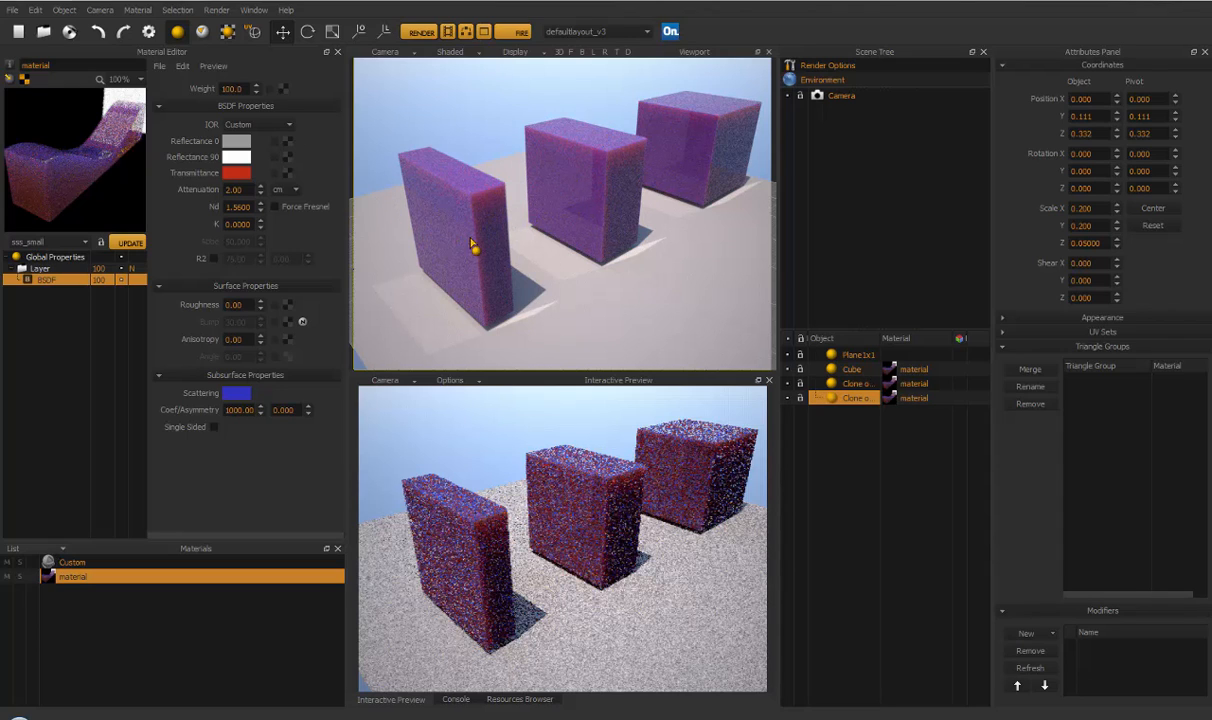
Examine the red transmittance color in the color picker and accept it as it is
{"action": "left_click", "coordinate": [232, 172]}
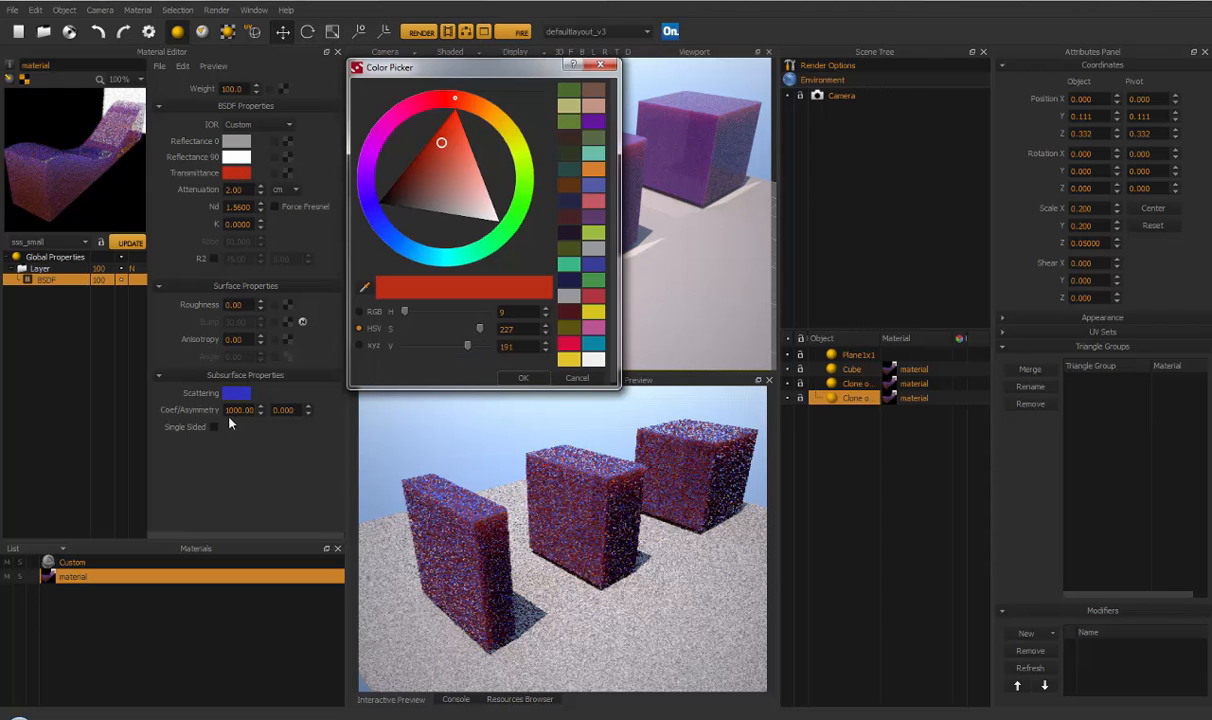
{"action": "left_click_drag", "start_coordinate": [465, 68], "coordinate": [390, 70]}
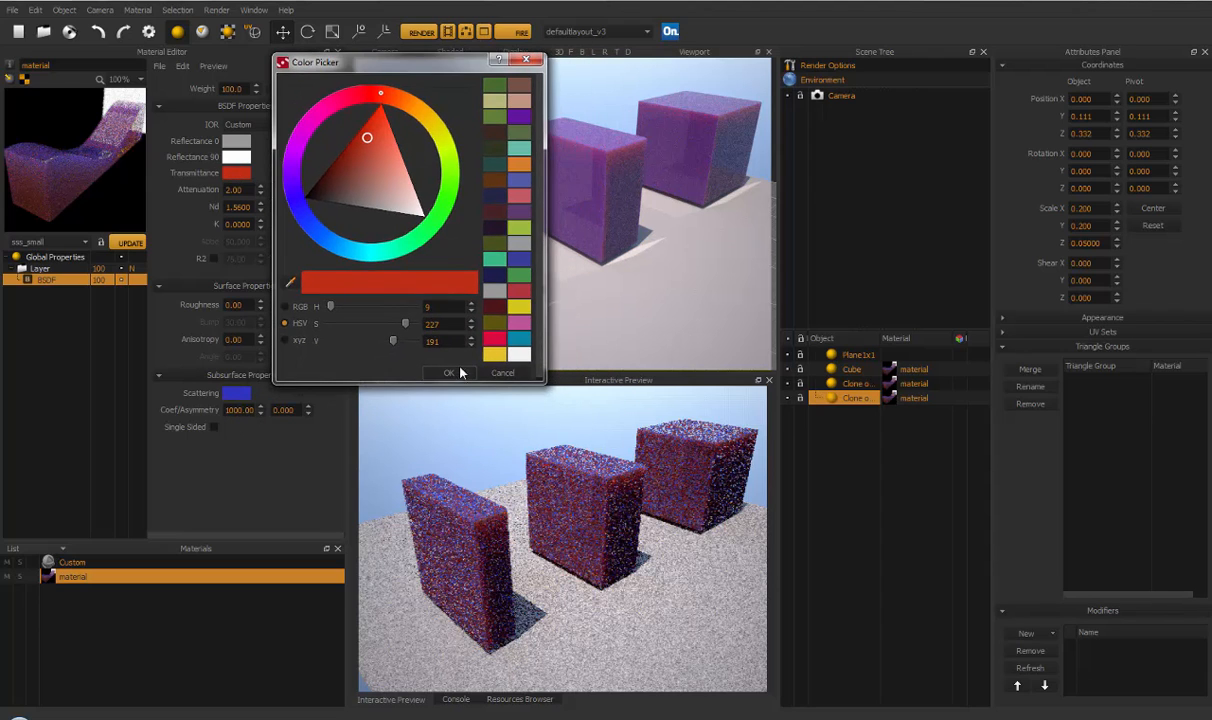
{"action": "left_click", "coordinate": [448, 377]}
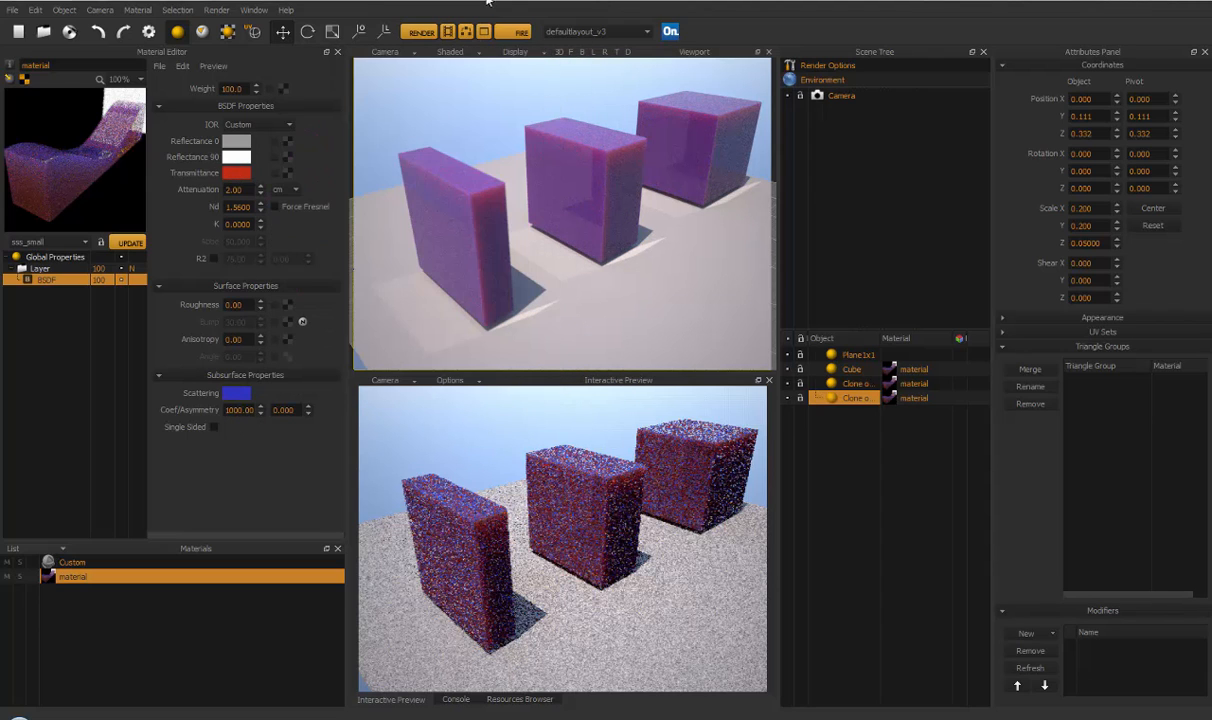
Set the V value of the blue scattering color to 187 and accept it
{"action": "left_click", "coordinate": [231, 394]}
{"action": "left_click_drag", "start_coordinate": [365, 57], "coordinate": [387, 45]}
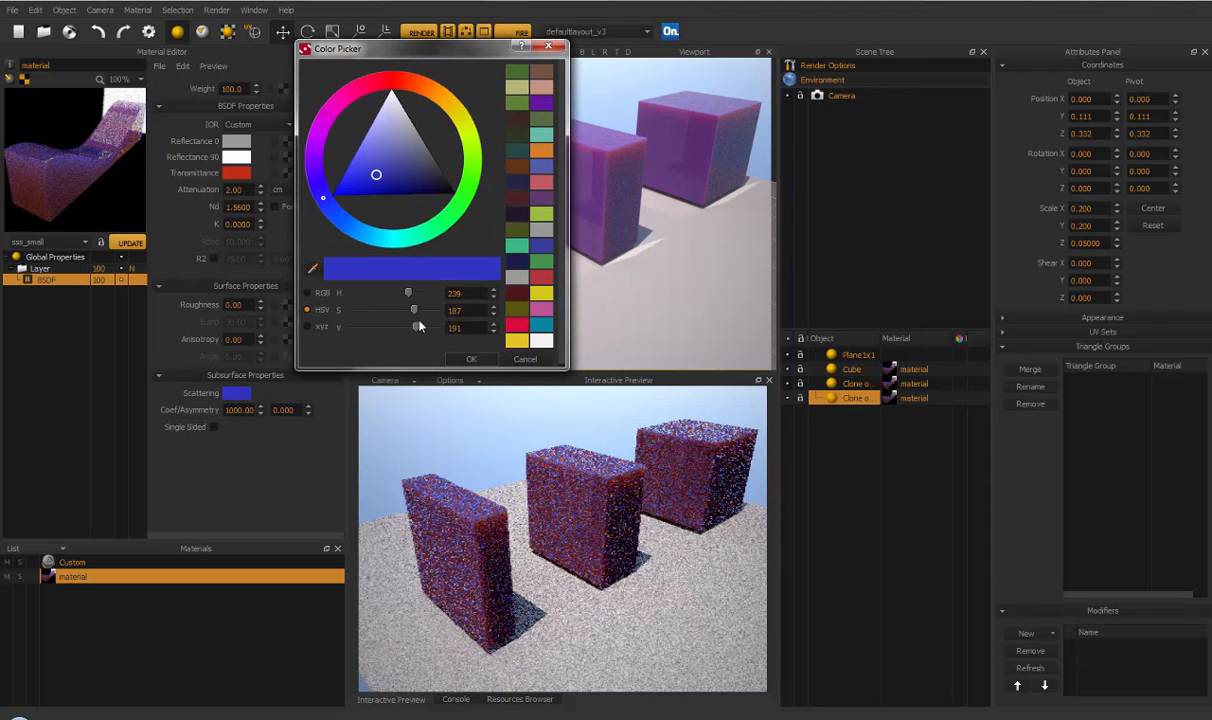
{"action": "left_click_drag", "start_coordinate": [416, 326], "coordinate": [411, 327]}
{"action": "left_click", "coordinate": [472, 360]}
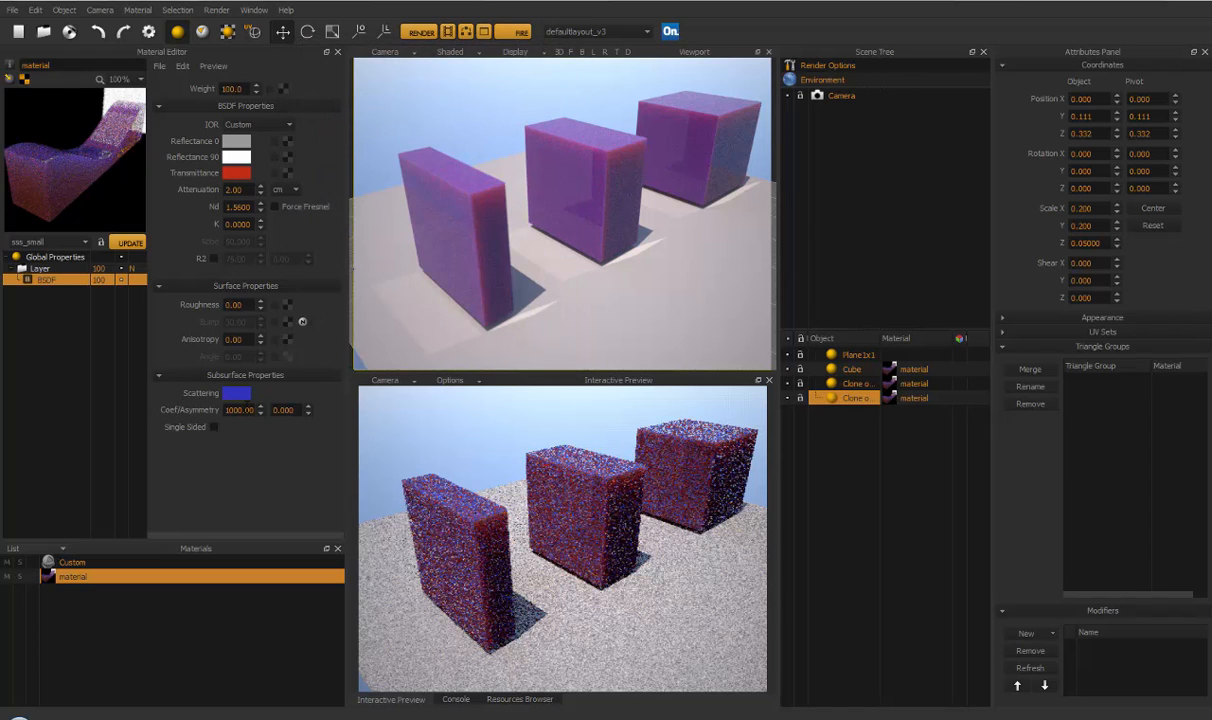
Set the attenuation distance to 10 cm and stop the viewport rendering of the blocks
{"action": "left_click", "coordinate": [232, 410]}
{"action": "left_click", "coordinate": [233, 189]}
{"action": "left_click", "coordinate": [248, 190]}
{"action": "double_click", "coordinate": [236, 189]}
{"action": "type", "text": "15"}
{"action": "key", "text": "Return"}
{"action": "type", "text": "10"}
{"action": "key", "text": "Return"}
{"action": "left_click", "coordinate": [248, 189]}
{"action": "left_click", "coordinate": [224, 410]}
{"action": "left_click", "coordinate": [475, 202]}
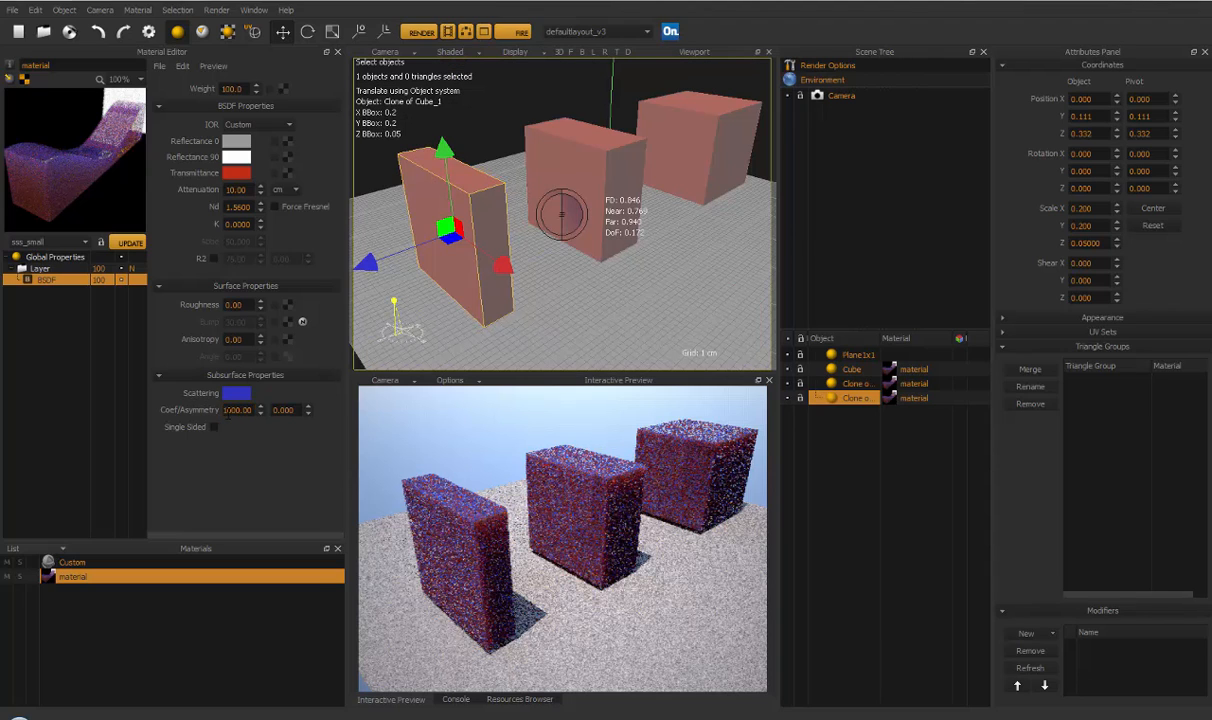
Set the attenuation distance to 500 cm and the subsurface coefficient to 5000, and re-render the interactive view of the blocks
{"action": "left_click", "coordinate": [226, 412]}
{"action": "left_click", "coordinate": [236, 189]}
{"action": "type", "text": "500"}
{"action": "key", "text": "Return"}
{"action": "left_click", "coordinate": [236, 410]}
{"action": "double_click", "coordinate": [238, 188]}
{"action": "type", "text": "2"}
{"action": "type", "text": "500"}
{"action": "key", "text": "Return"}
{"action": "left_click", "coordinate": [510, 33]}
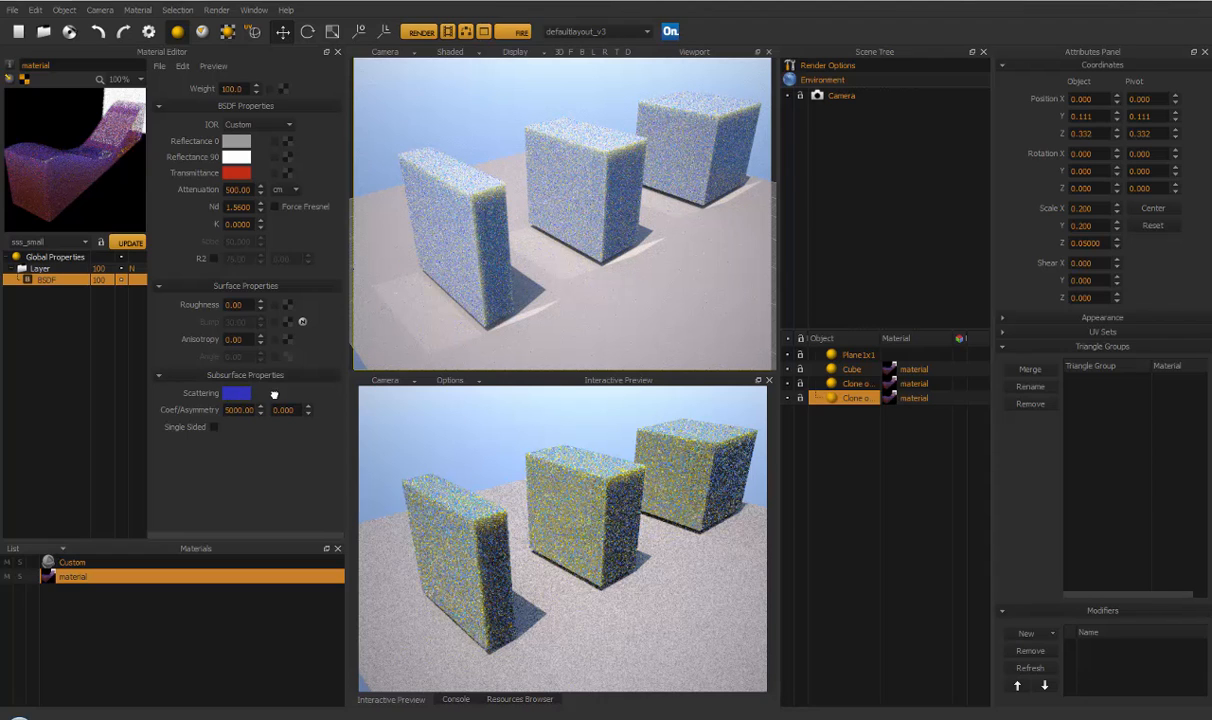
Examine the blue scattering color in the color picker against the rendered blocks, keeping its values
{"action": "left_click", "coordinate": [237, 393]}
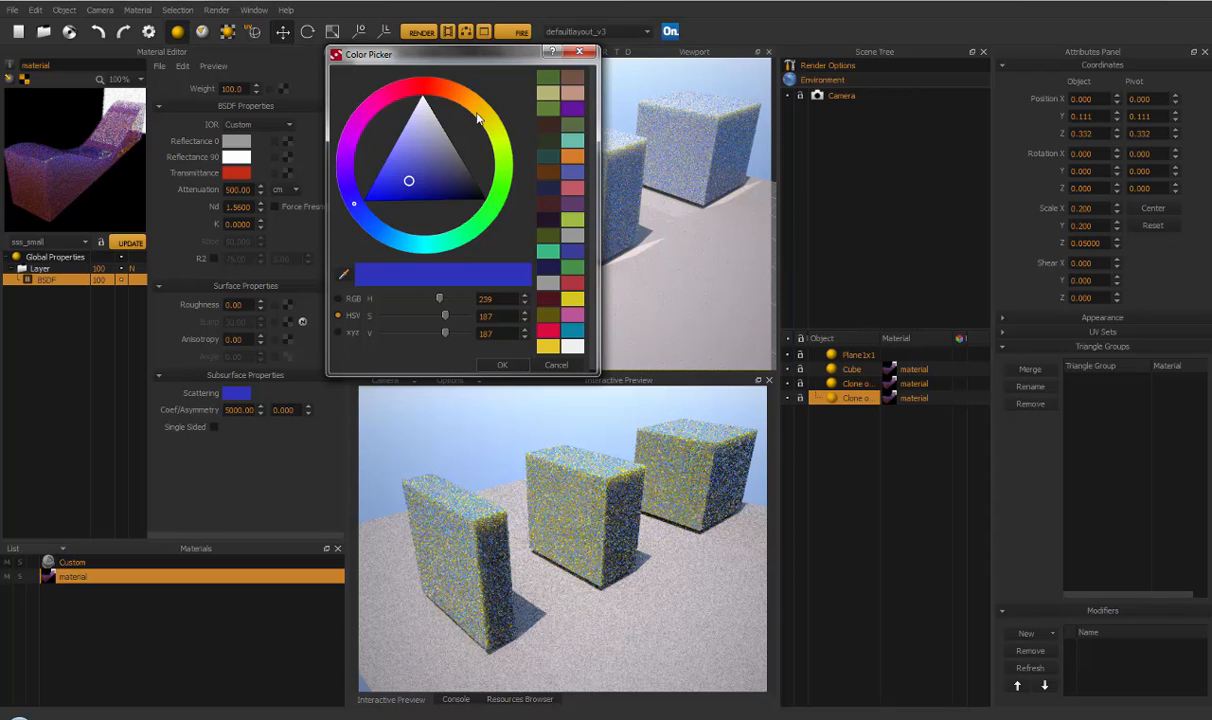
{"action": "left_click_drag", "start_coordinate": [452, 55], "coordinate": [360, 80]}
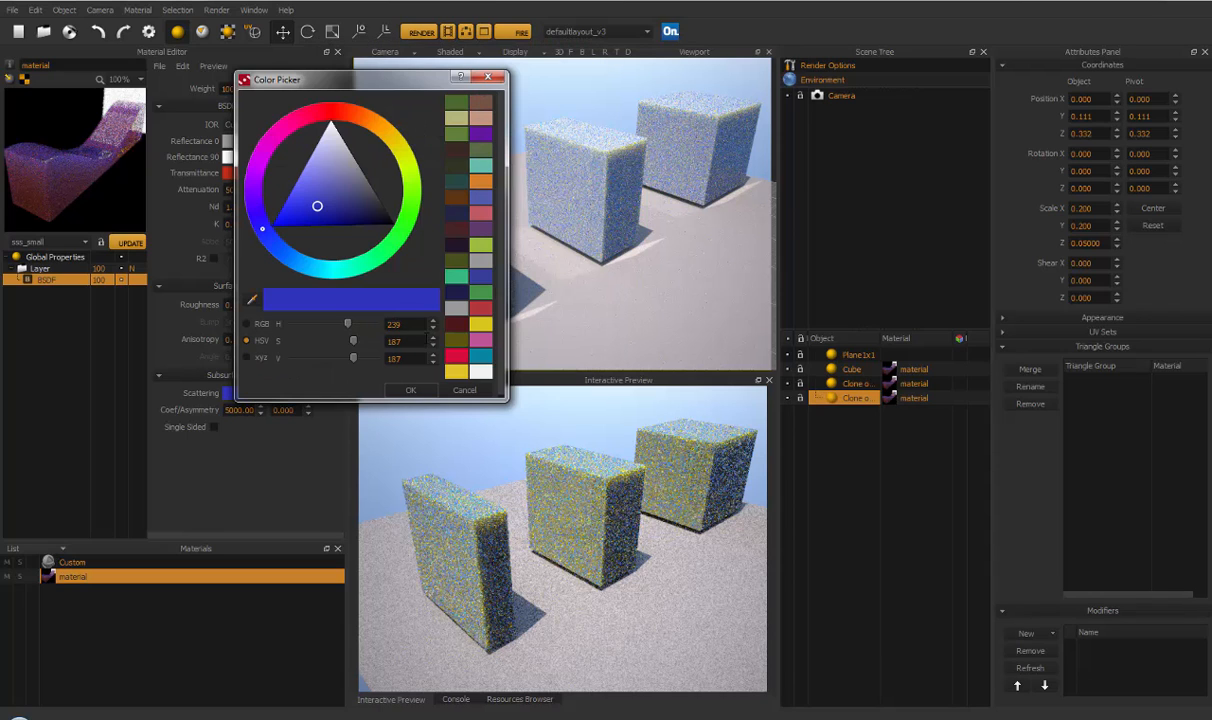
{"action": "left_click", "coordinate": [412, 390]}
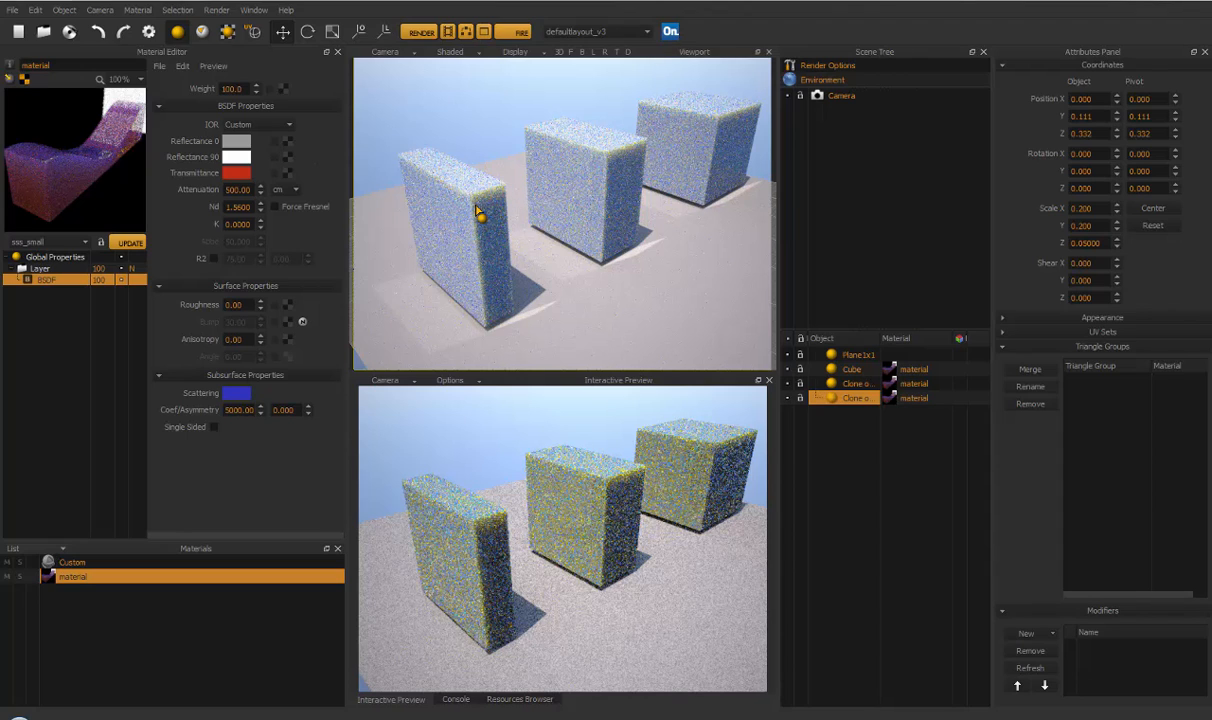
{"action": "left_click", "coordinate": [238, 394]}
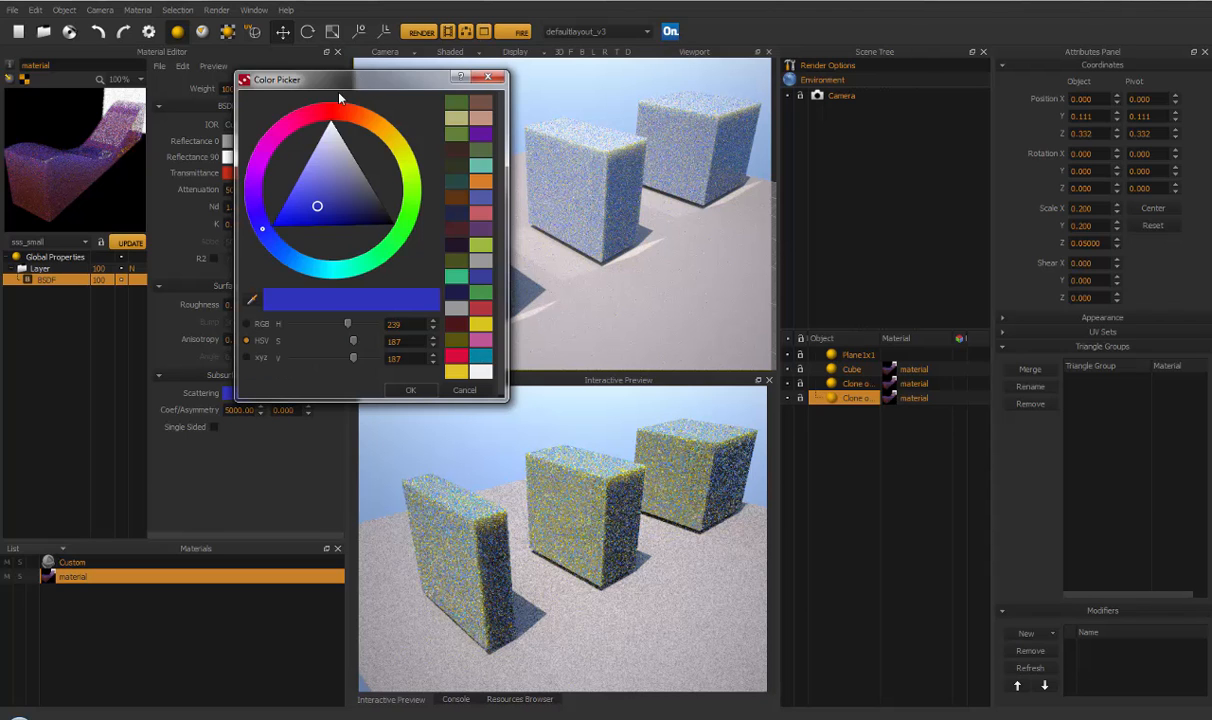
{"action": "left_click_drag", "start_coordinate": [357, 84], "coordinate": [247, 162]}
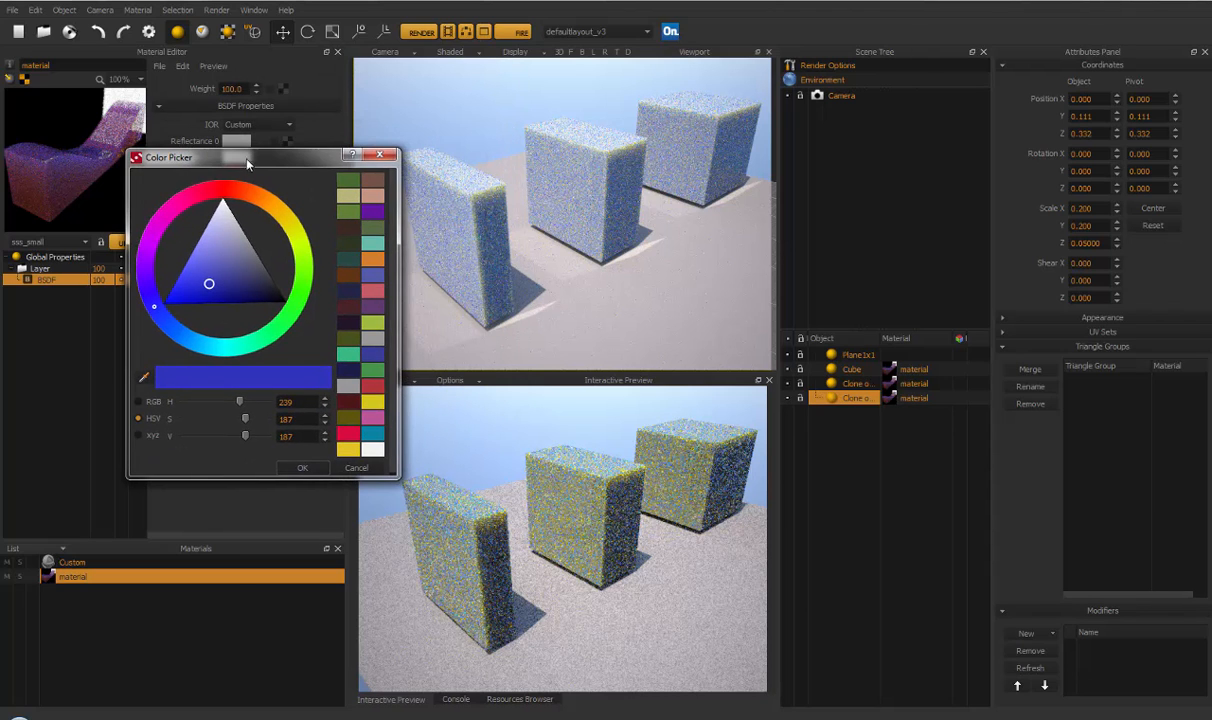
{"action": "left_click", "coordinate": [304, 469]}
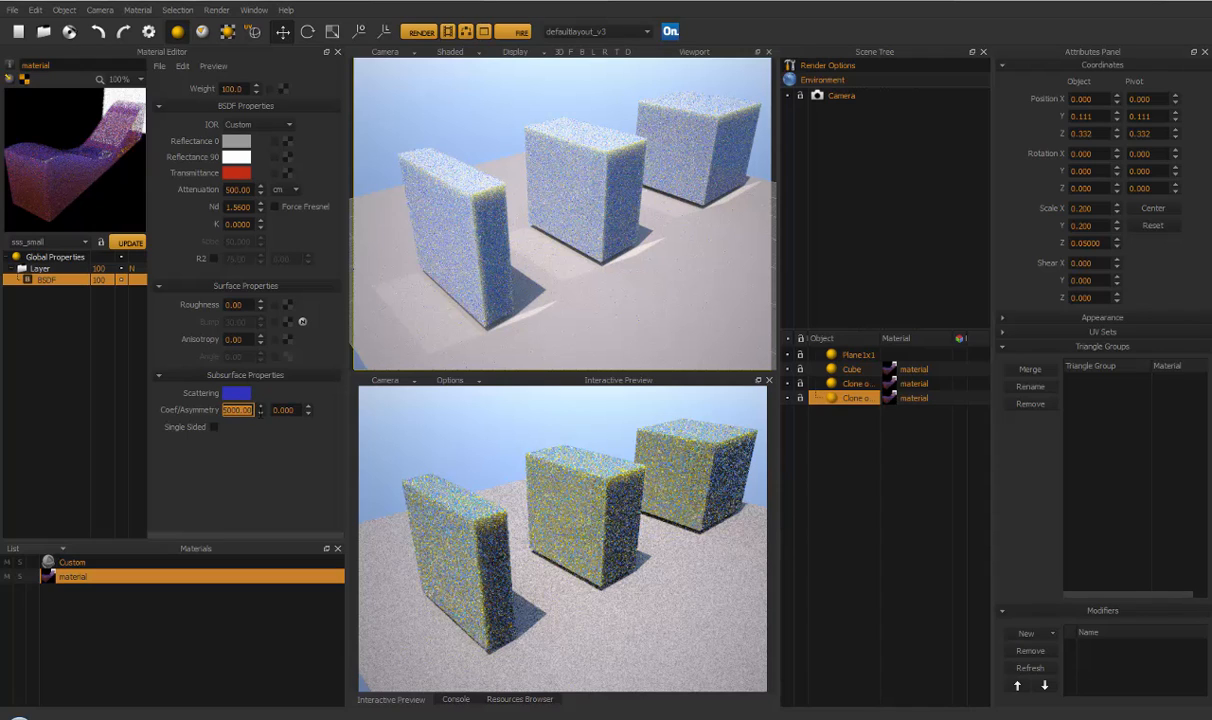
Set the attenuation distance to 5 cm and re-render the blocks in the viewport
{"action": "left_click", "coordinate": [235, 410]}
{"action": "double_click", "coordinate": [245, 189]}
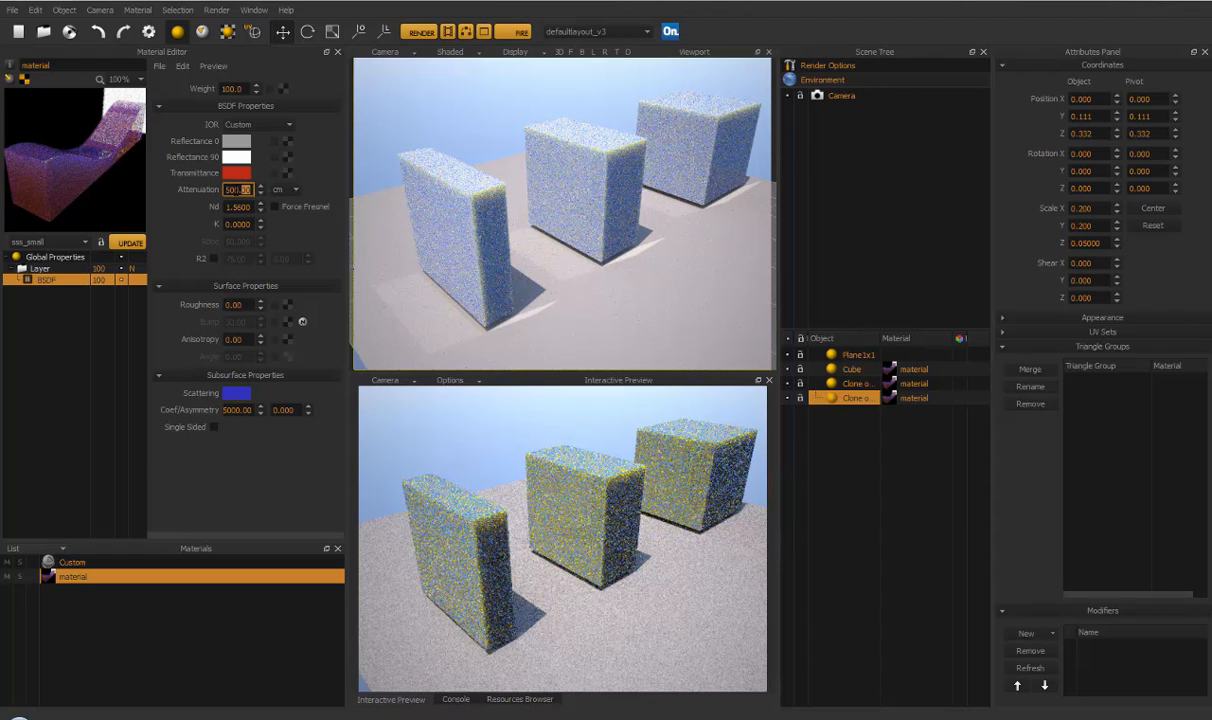
{"action": "left_click_drag", "start_coordinate": [237, 190], "coordinate": [222, 182]}
{"action": "type", "text": "5"}
{"action": "key", "text": "Return"}
{"action": "left_click", "coordinate": [525, 170]}
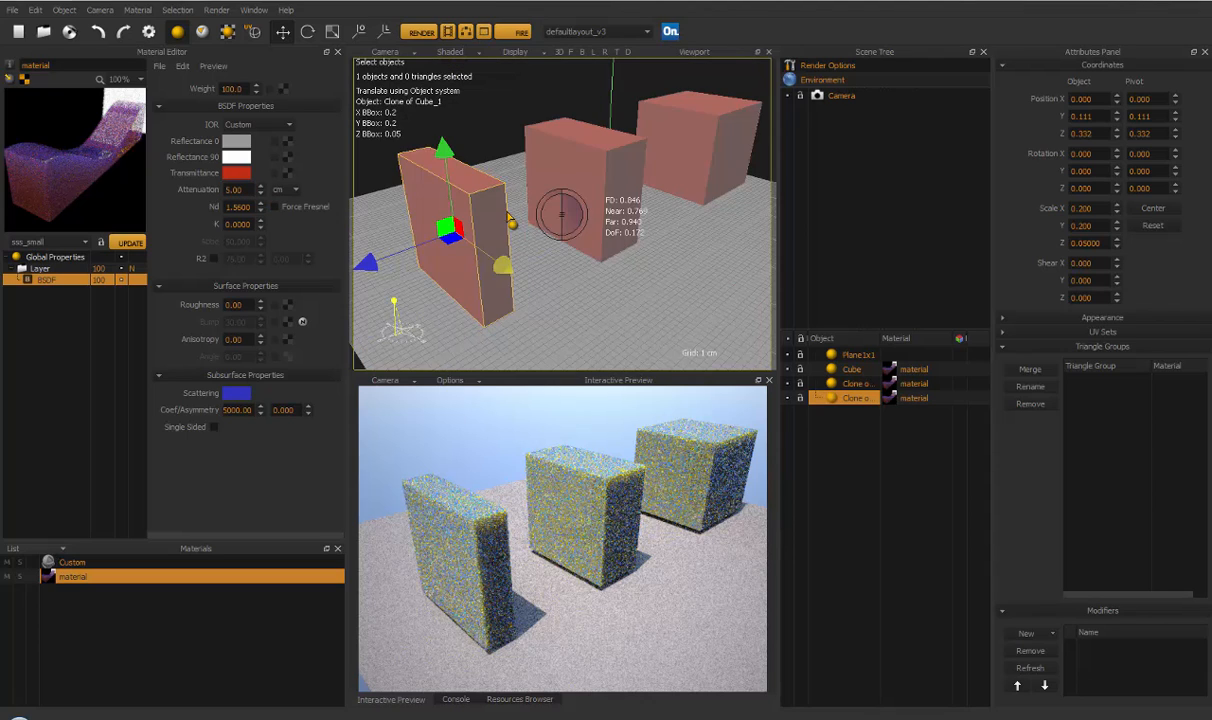
{"action": "left_click", "coordinate": [483, 33]}
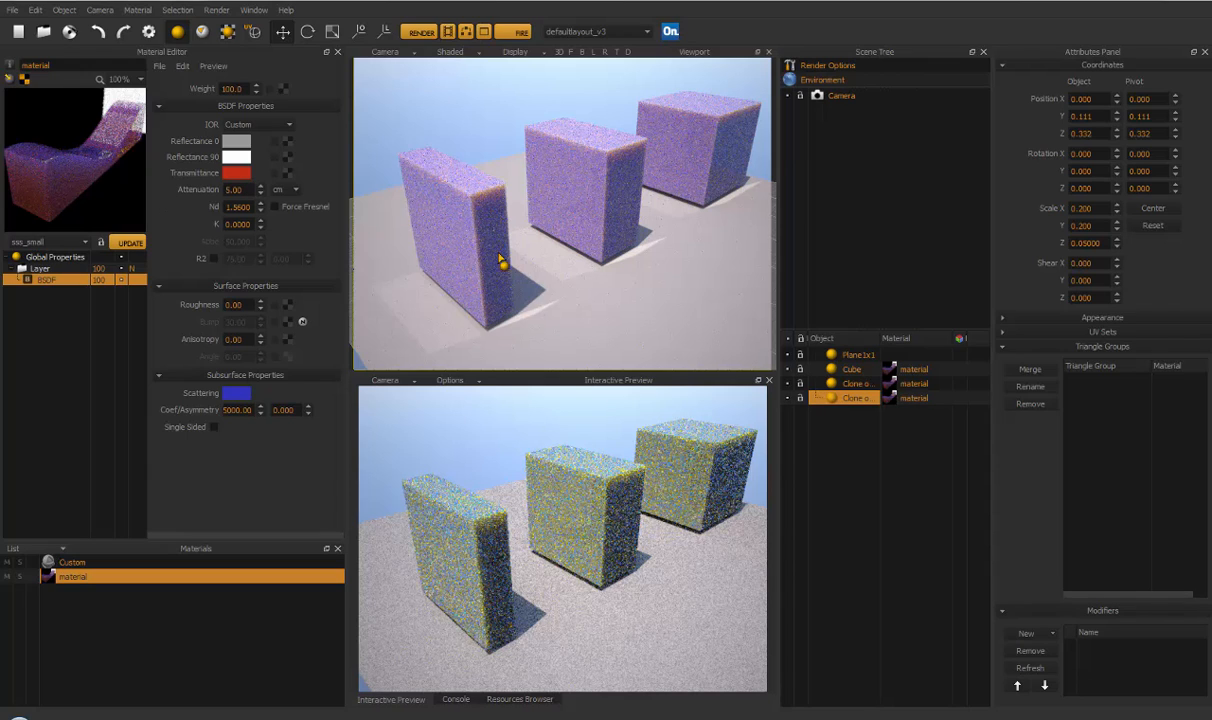
Lower the attenuation distance to 2 cm and render the blocks in the viewport
{"action": "left_click", "coordinate": [246, 190]}
{"action": "left_click_drag", "start_coordinate": [231, 410], "coordinate": [225, 410]}
{"action": "left_click_drag", "start_coordinate": [247, 189], "coordinate": [227, 189]}
{"action": "type", "text": "2"}
{"action": "key", "text": "Return"}
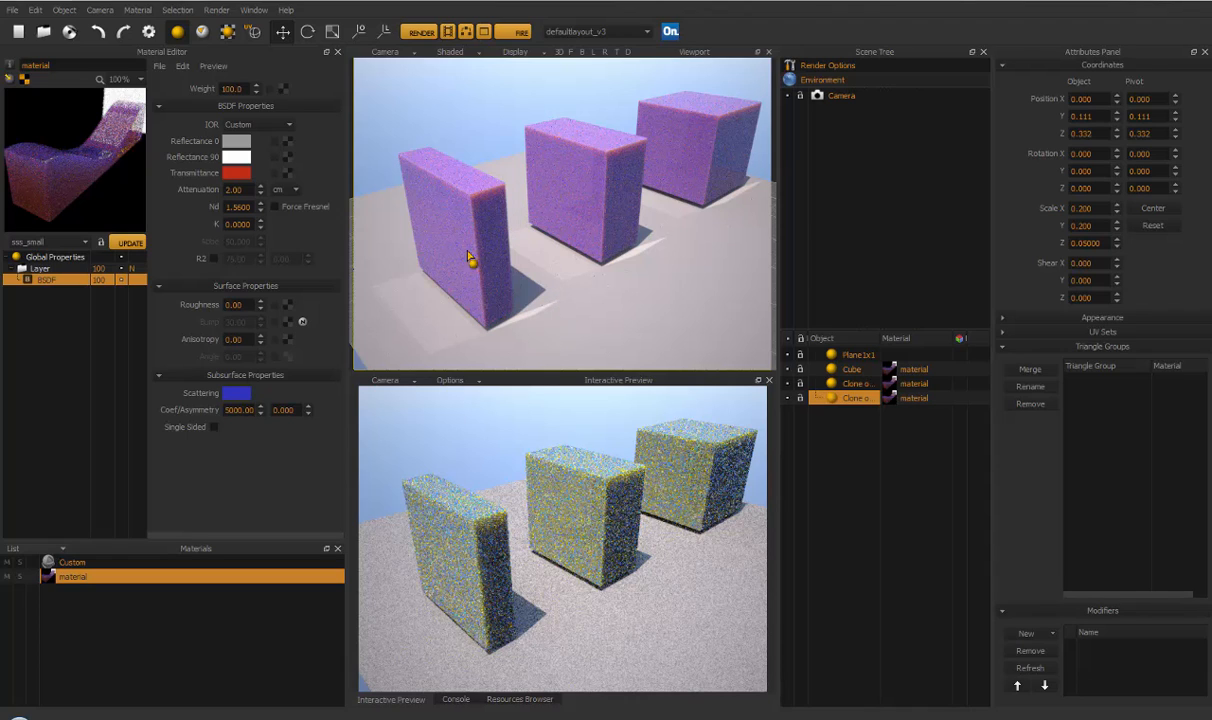
Compare the scattering color's values with the color of the rendered blocks, keeping the material settings
{"action": "left_click", "coordinate": [238, 395]}
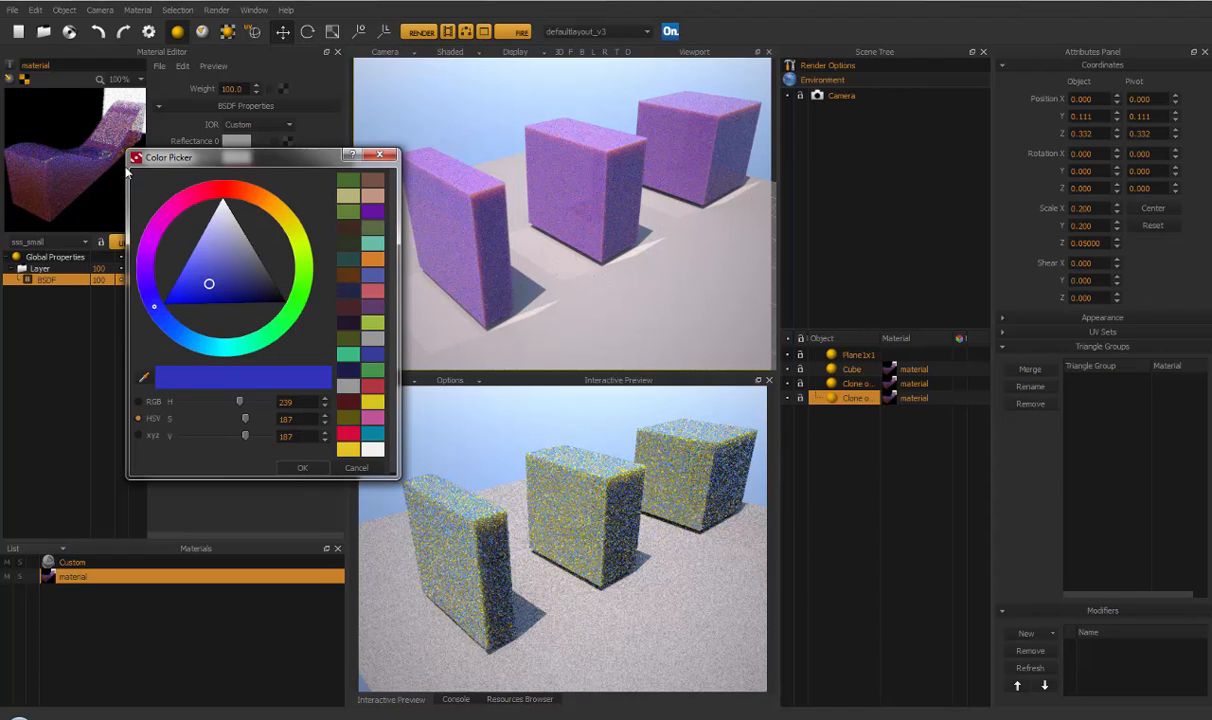
{"action": "left_click_drag", "start_coordinate": [248, 160], "coordinate": [395, 81]}
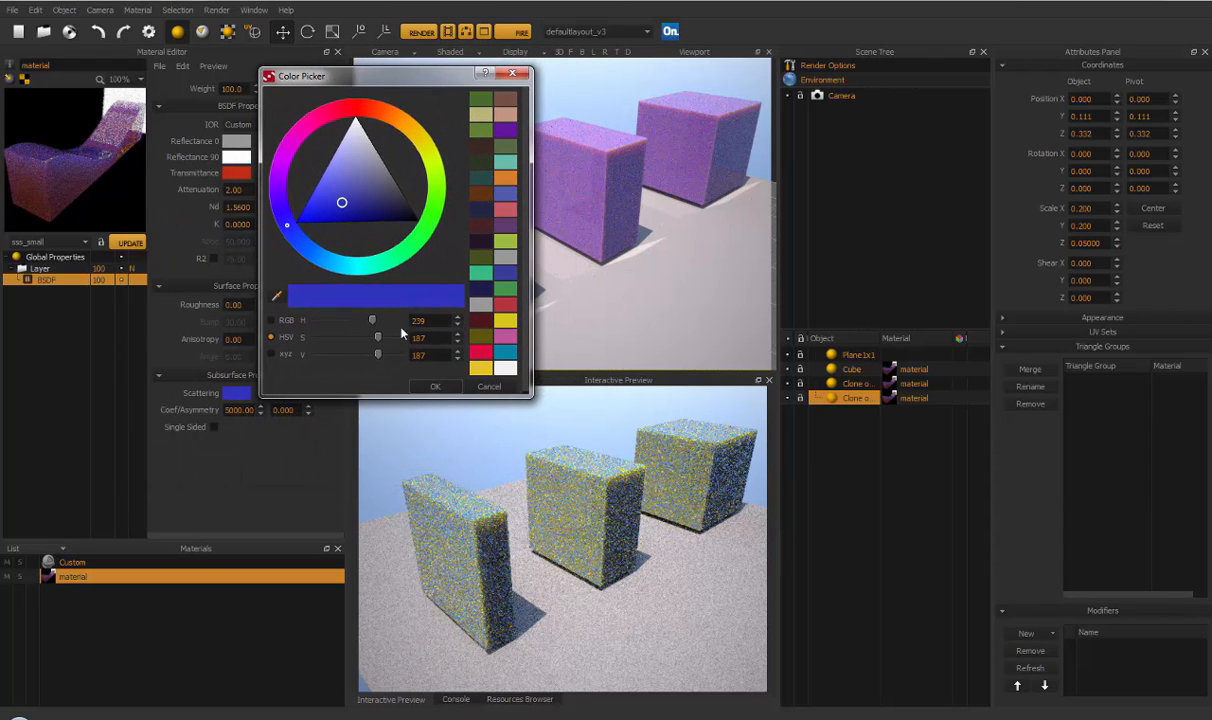
{"action": "left_click", "coordinate": [435, 386]}
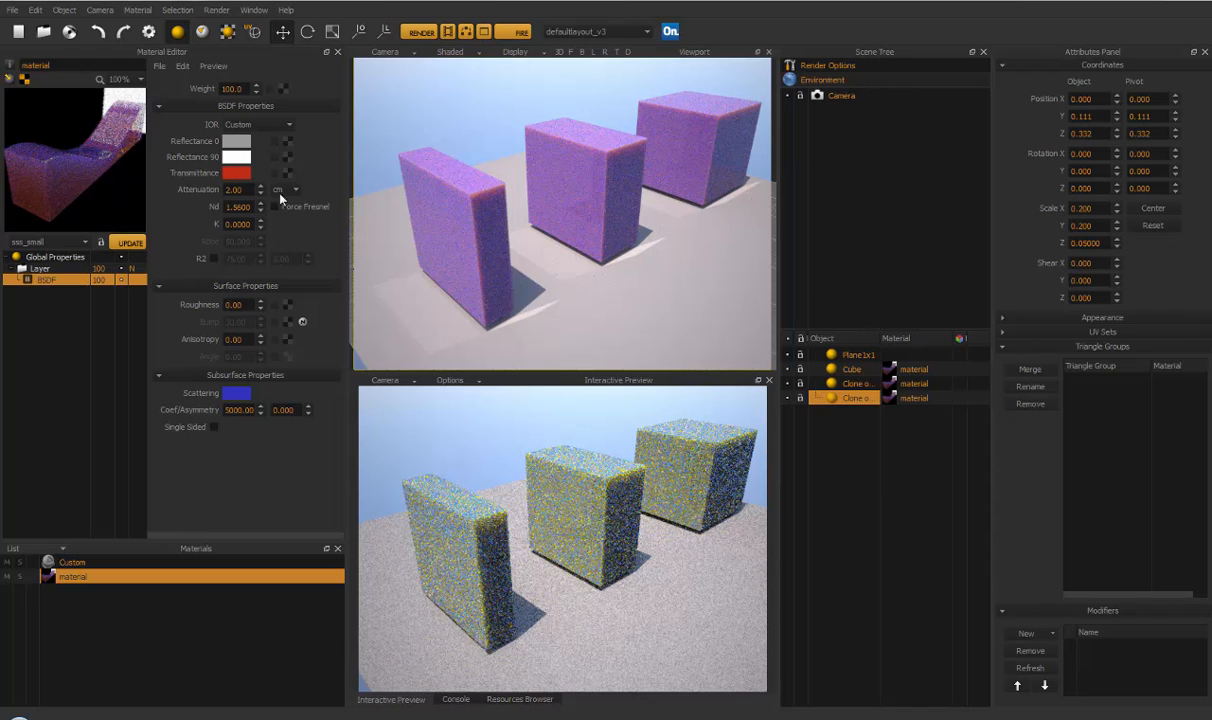
{"action": "left_click_drag", "start_coordinate": [245, 190], "coordinate": [210, 193]}
{"action": "left_click_drag", "start_coordinate": [251, 190], "coordinate": [208, 192]}
{"action": "left_click", "coordinate": [250, 190]}
{"action": "mouse_move", "coordinate": [234, 395]}
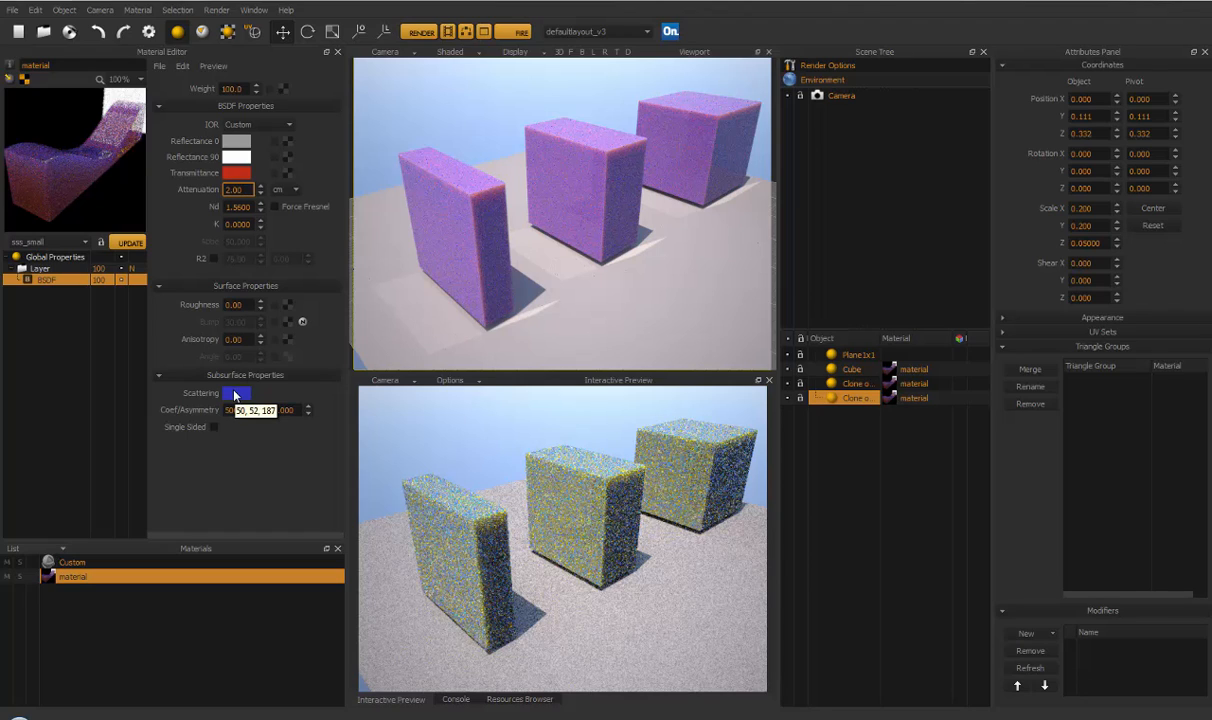
Reduce the attenuation distance to 1 cm and re-render the blocks in the viewport
{"action": "left_click_drag", "start_coordinate": [244, 190], "coordinate": [221, 185]}
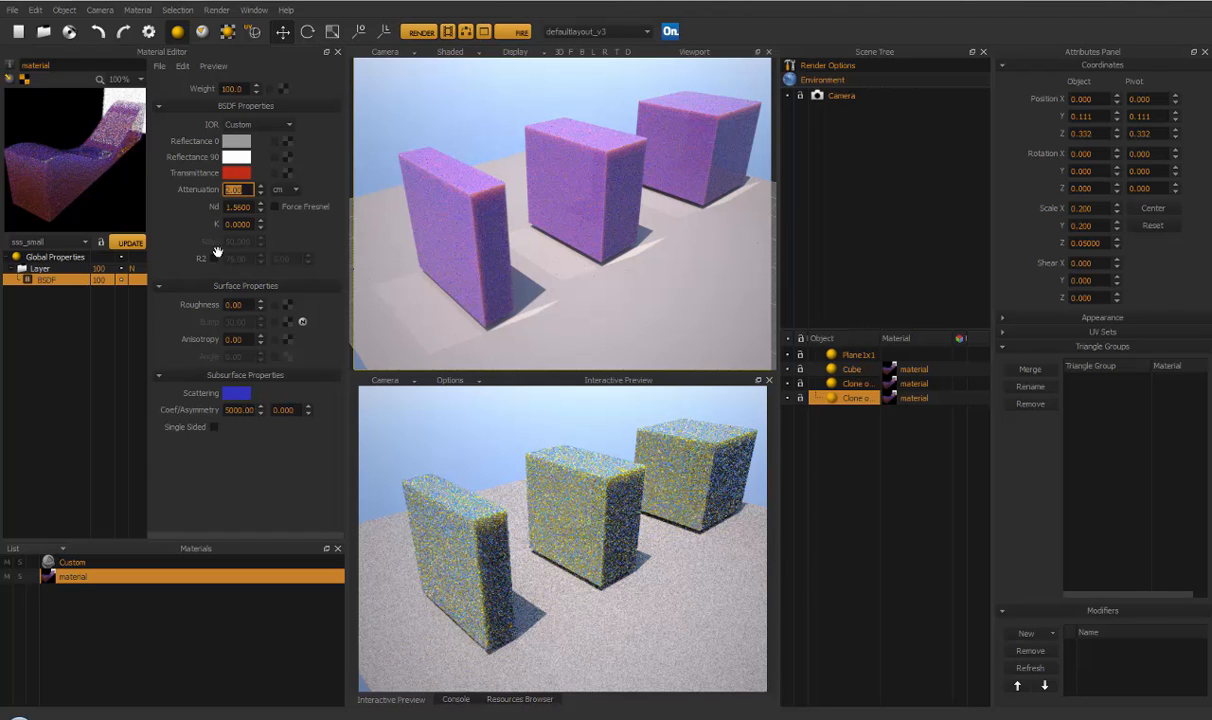
{"action": "left_click_drag", "start_coordinate": [231, 411], "coordinate": [227, 410]}
{"action": "left_click", "coordinate": [234, 189]}
{"action": "left_click", "coordinate": [249, 191]}
{"action": "left_click_drag", "start_coordinate": [249, 190], "coordinate": [161, 191]}
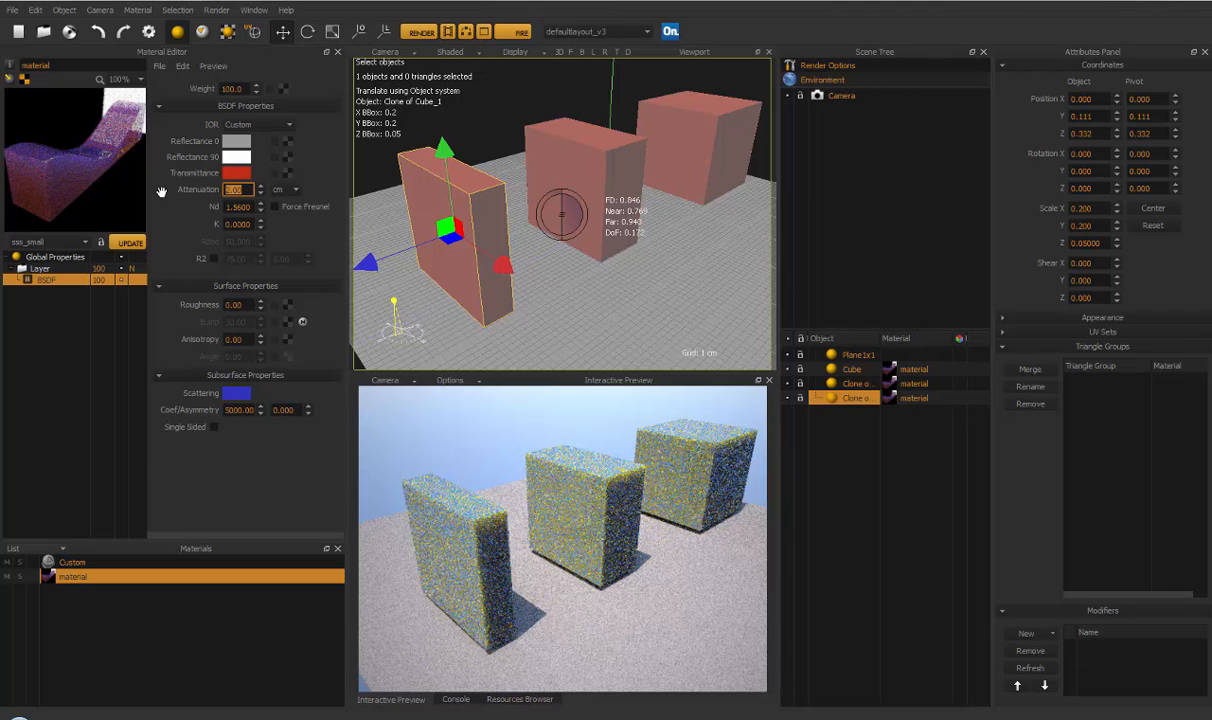
{"action": "type", "text": "1"}
{"action": "key", "text": "Return"}
{"action": "left_click", "coordinate": [484, 33]}
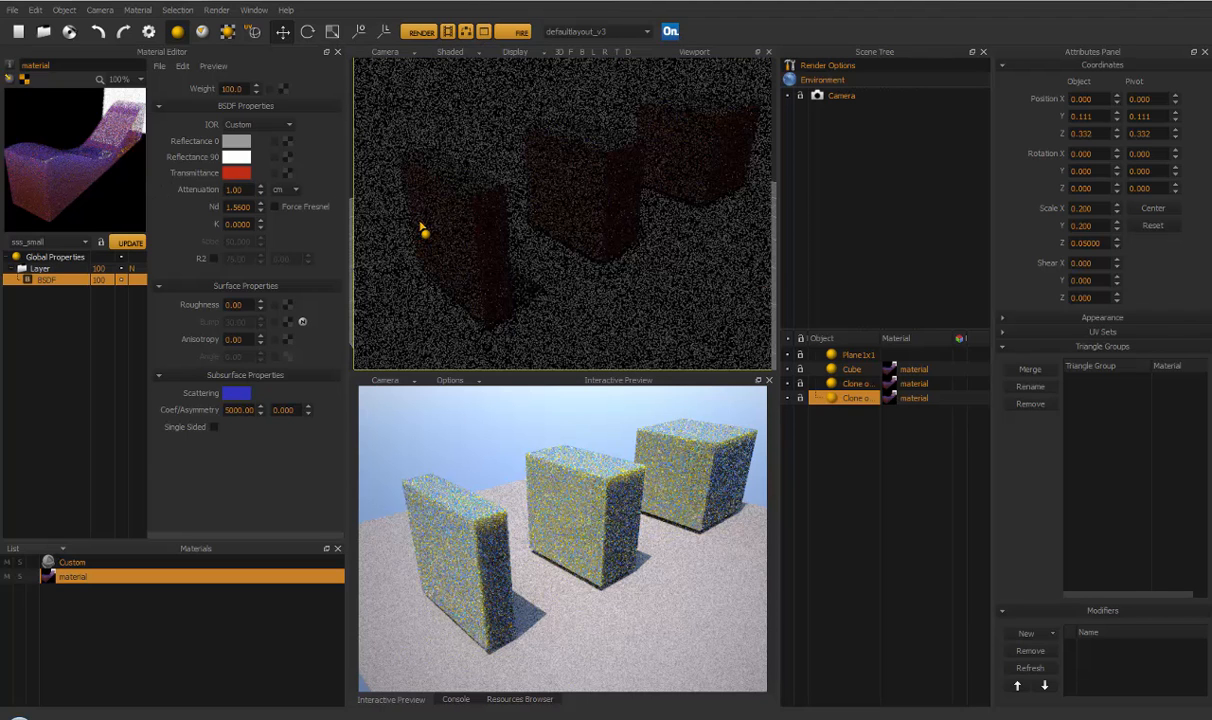